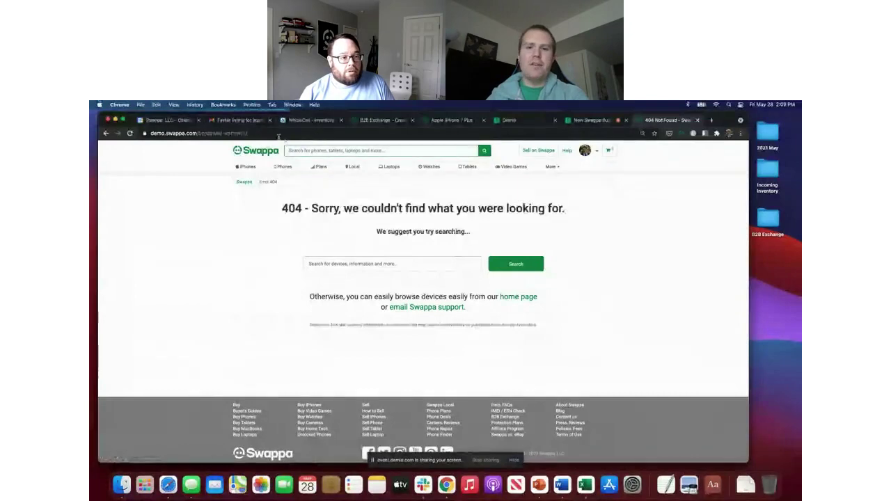
Step: Reload the business profile URL, then trim the address to reach the Business Dashboard suggestion
left_click(294, 133)
key("Return")
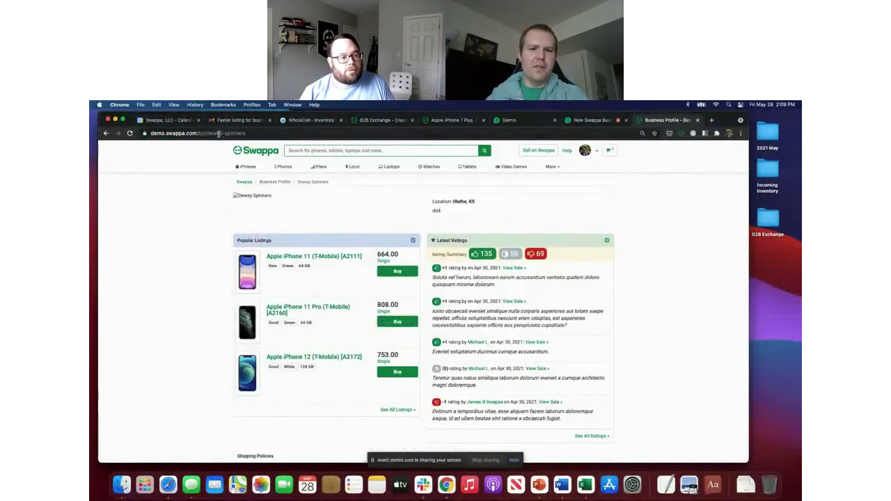
left_click_drag(243, 133, 202, 134)
key("BackSpace")
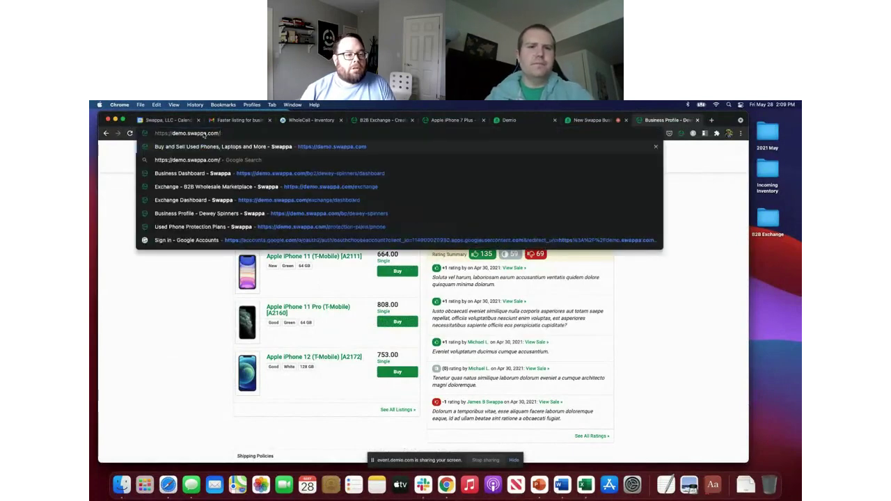
left_click(294, 174)
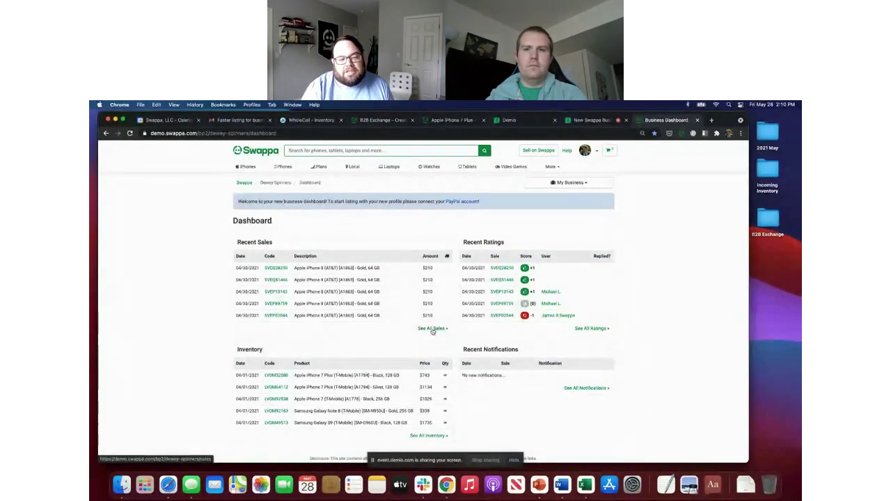
Step: Open the My Business dropdown of business pages, closing and reopening it once
left_click(570, 183)
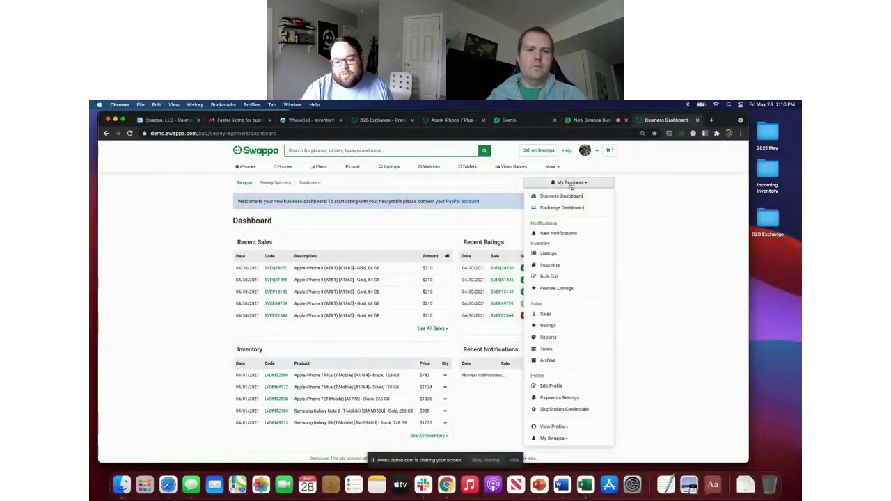
left_click(570, 183)
left_click(572, 184)
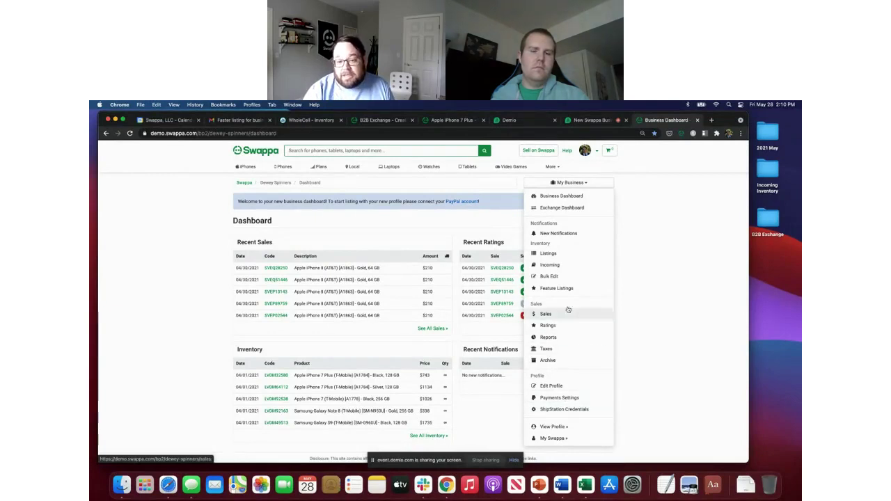
Step: In Bulk Edit, change the iPhone 11 price to 642 and the iPhone 12 price to 720
left_click(553, 277)
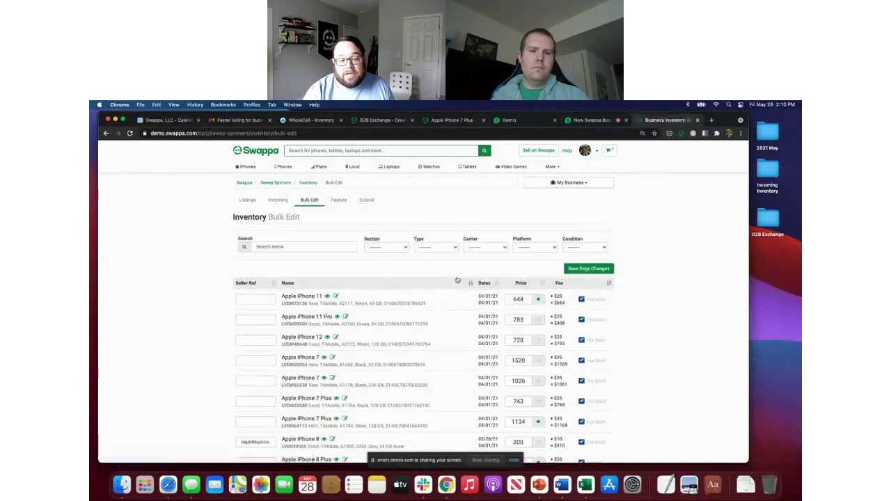
scroll(455, 291, "down", 2)
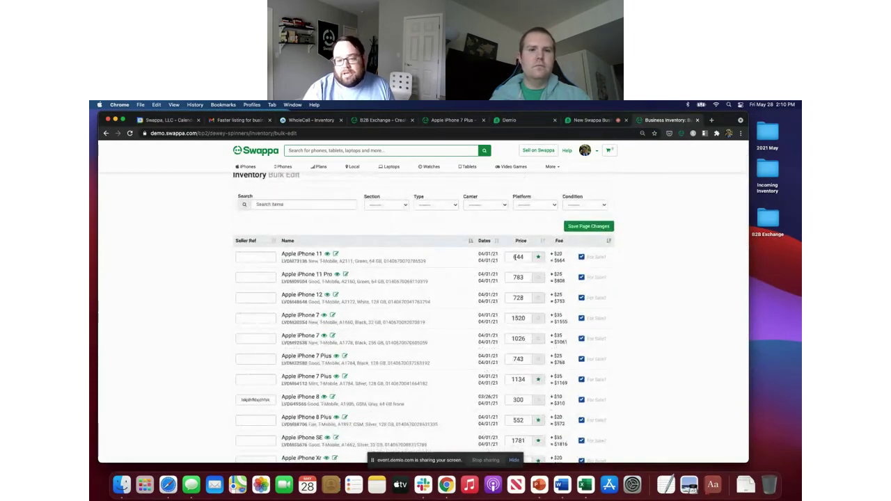
scroll(518, 379, "down", 3)
scroll(519, 369, "up", 3)
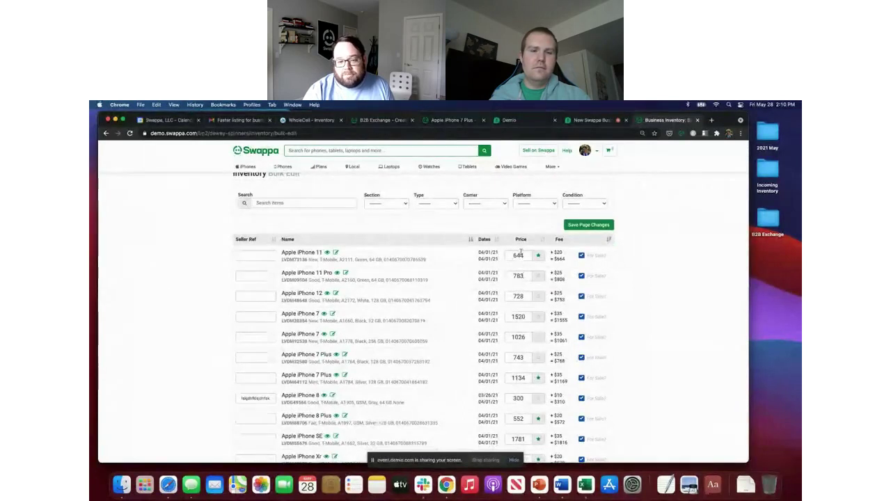
left_click(520, 255)
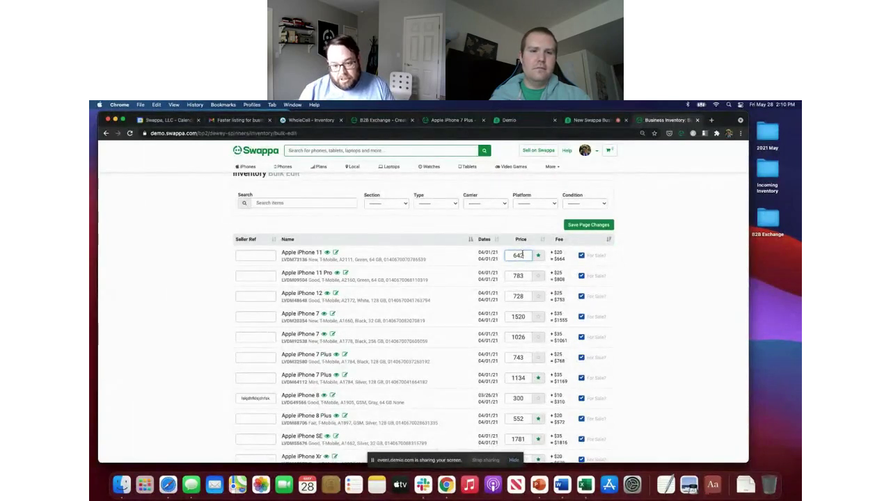
left_click(524, 300)
key("BackSpace")
type("0")
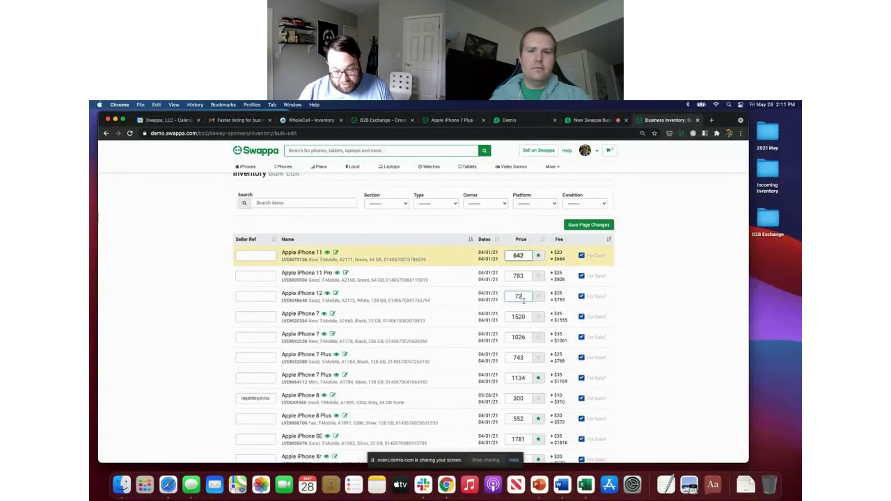
left_click(516, 311)
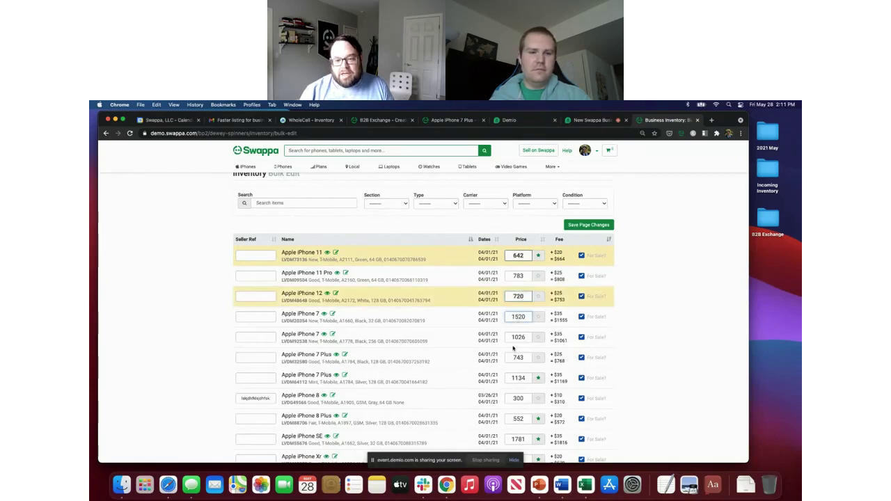
Step: Review the edited list and switch to the Extend Your Listings page
scroll(516, 311, "up", 1)
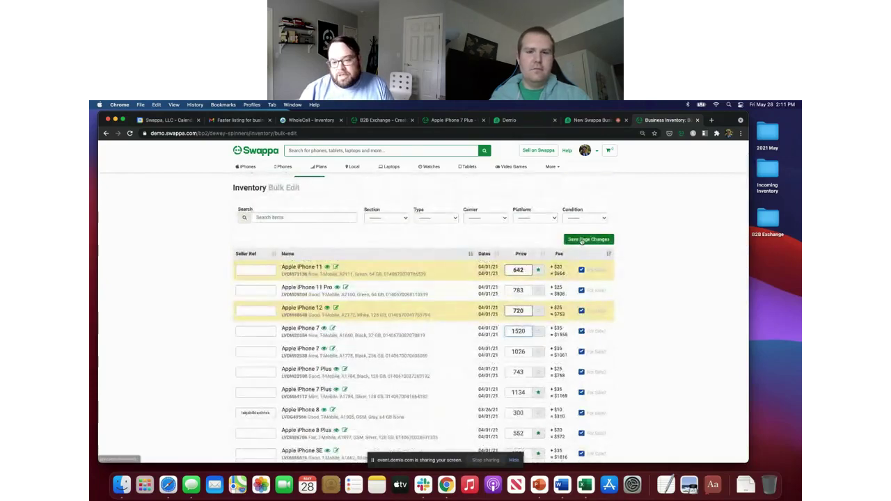
scroll(368, 271, "down", 2)
scroll(368, 272, "up", 3)
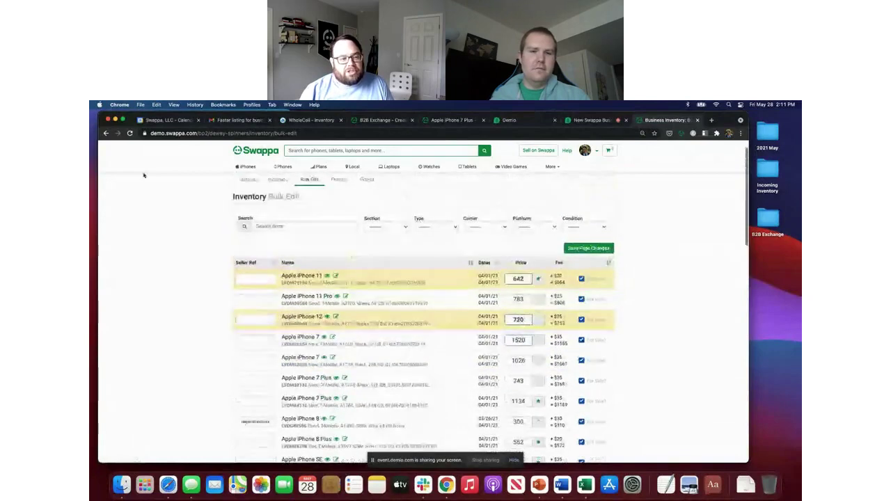
left_click(366, 179)
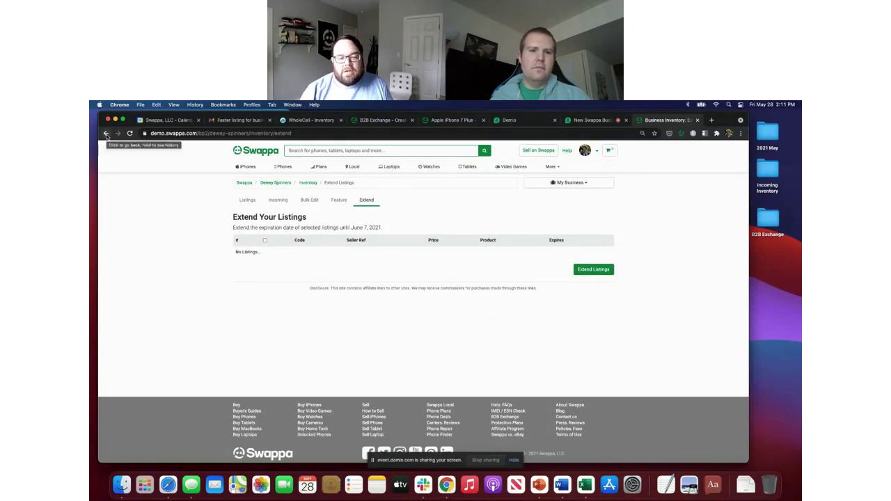
Step: Go back to the dashboard, visit the public profile via View Profile, return, and reopen My Business
left_click(106, 134)
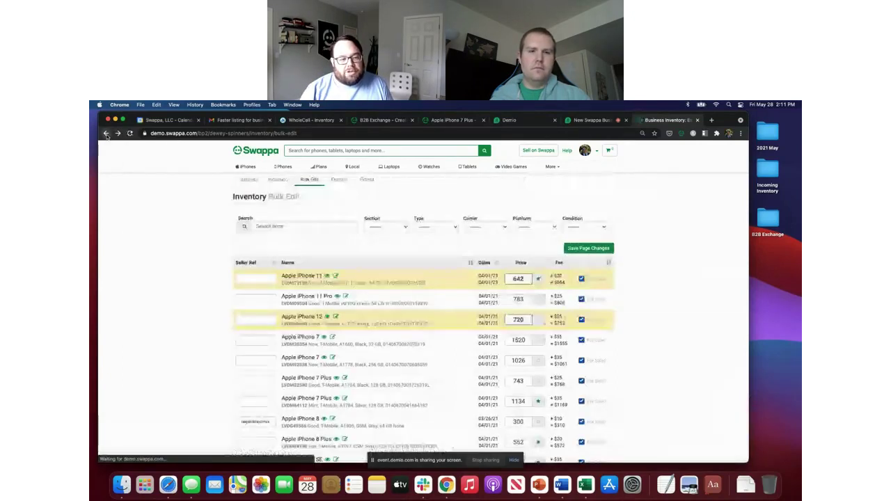
left_click(106, 134)
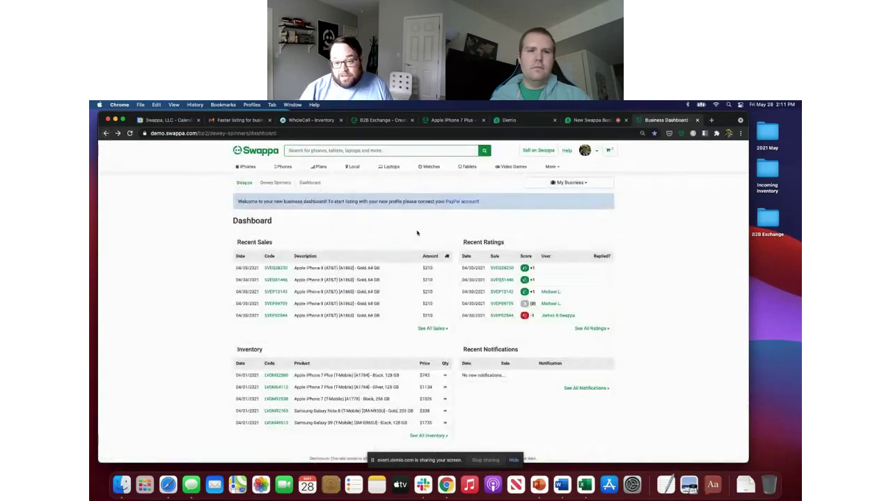
left_click(572, 183)
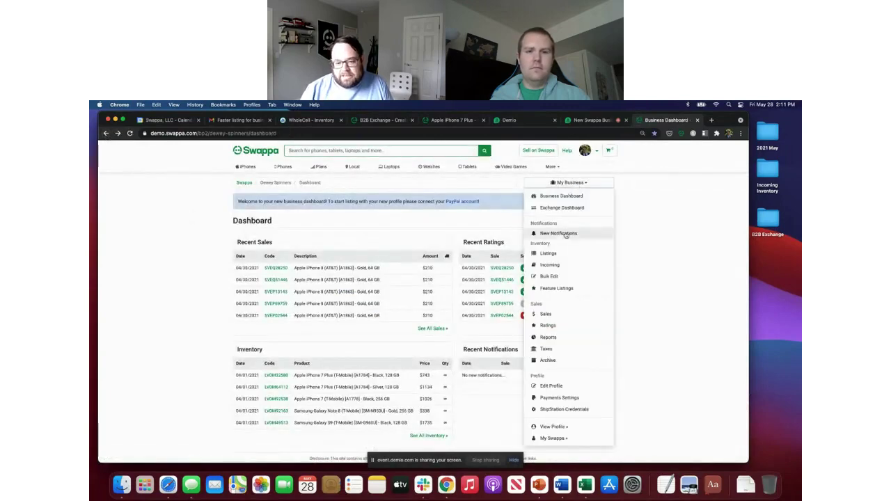
left_click(553, 427)
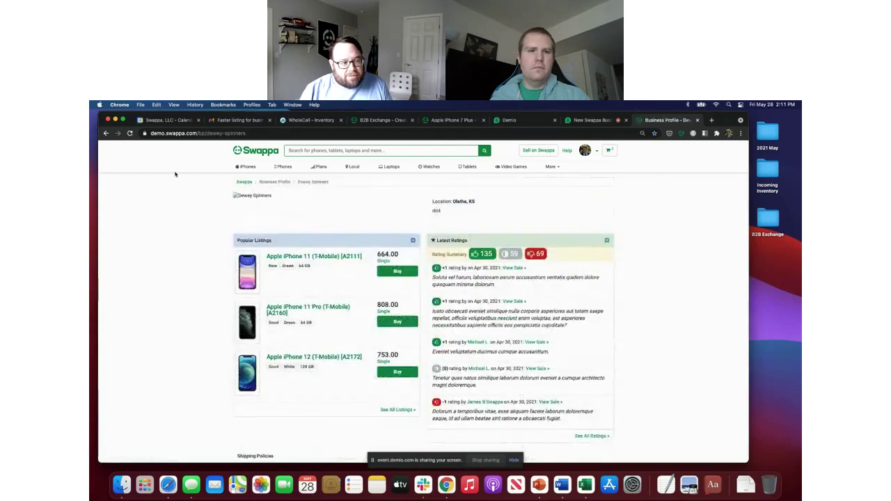
left_click(107, 133)
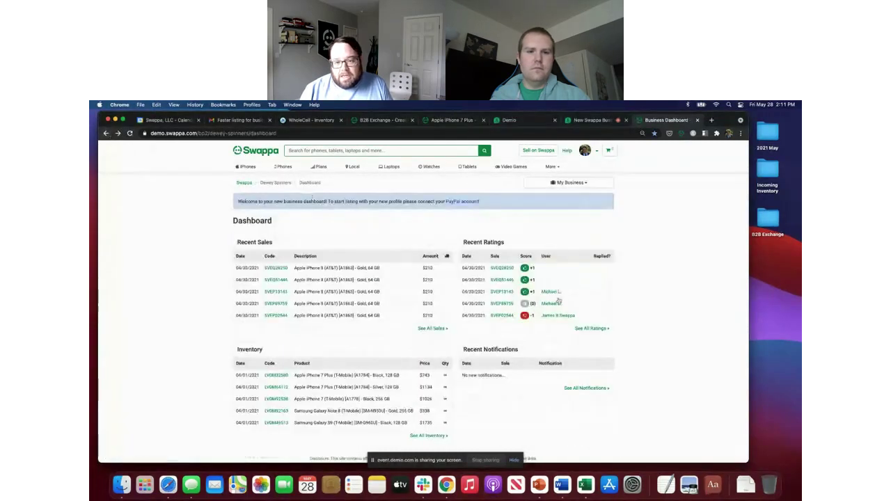
left_click(569, 182)
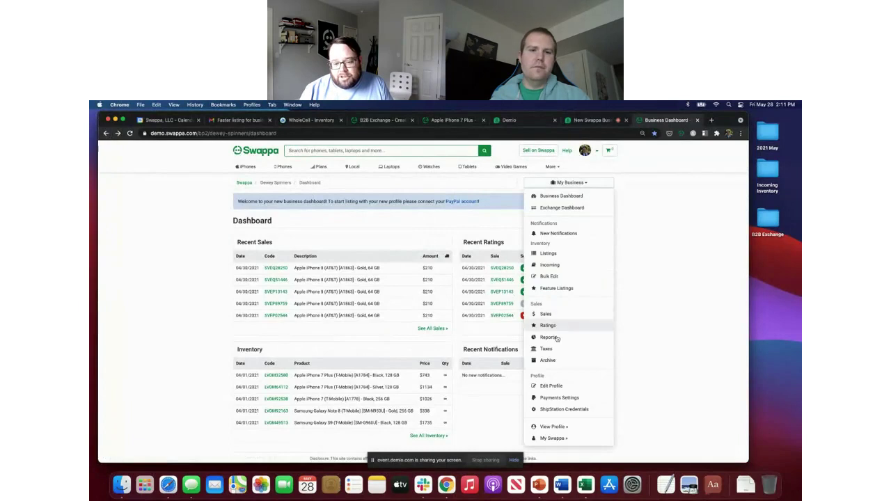
Step: Open the Business Profile edit form and scroll through its settings
left_click(564, 387)
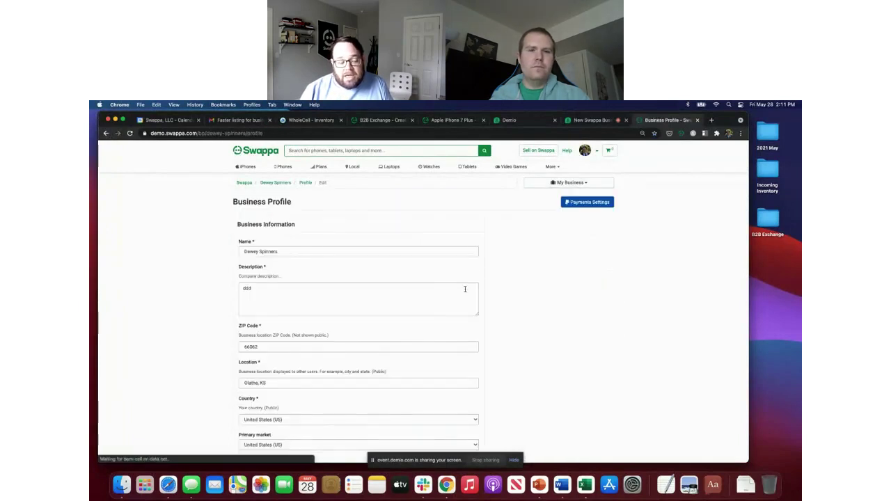
scroll(364, 295, "down", 2)
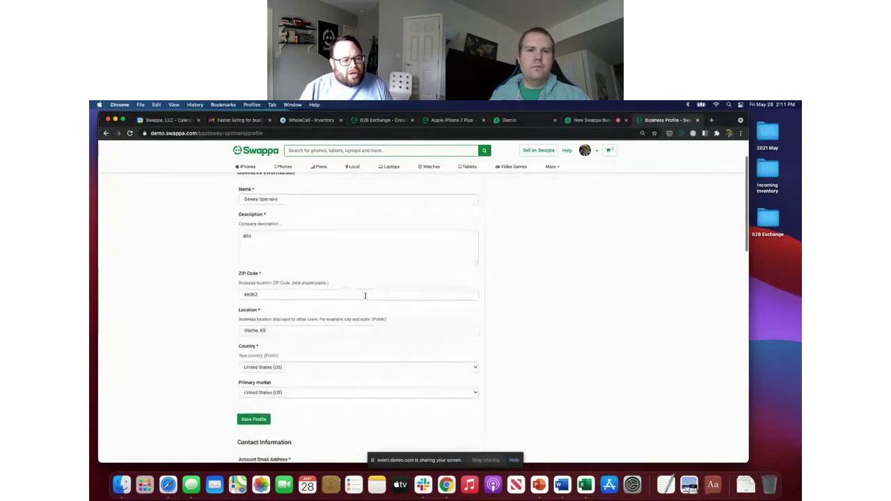
scroll(302, 239, "down", 2)
scroll(302, 239, "up", 2)
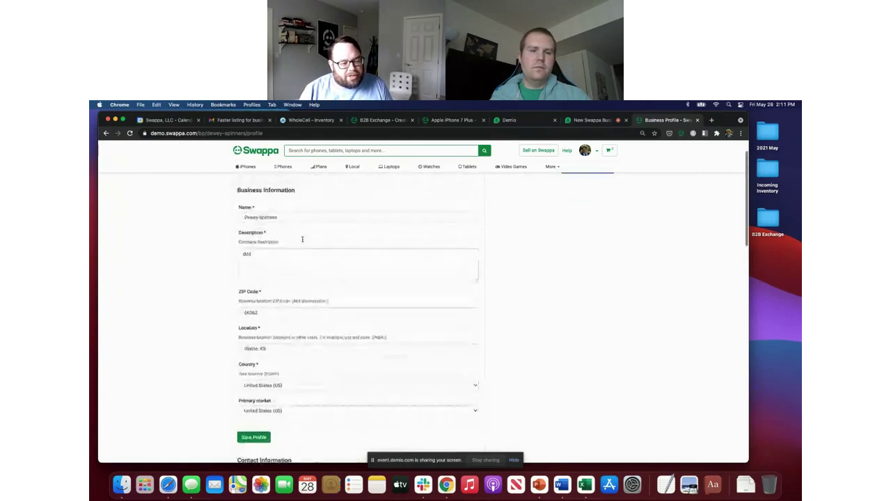
scroll(302, 240, "down", 5)
scroll(303, 241, "down", 10)
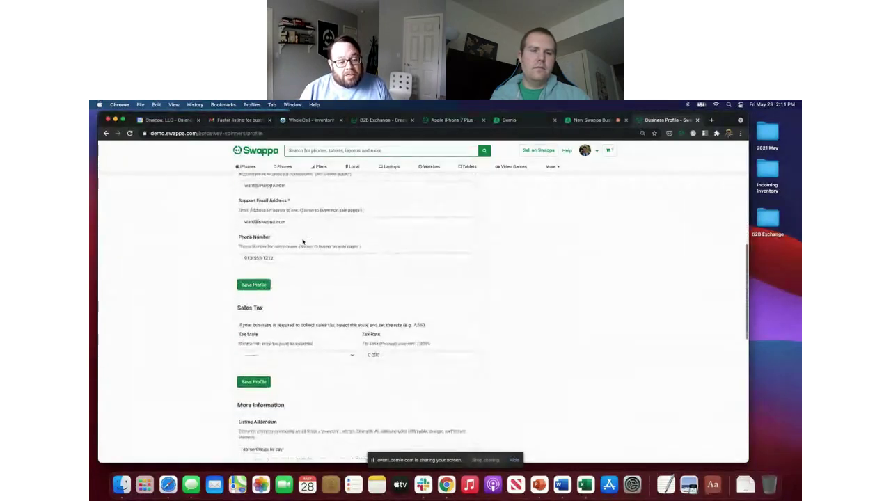
scroll(303, 240, "down", 2)
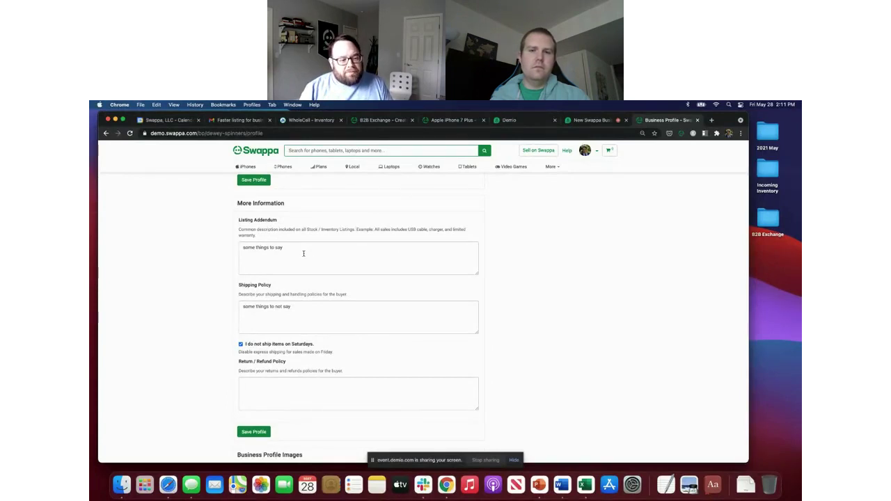
scroll(302, 279, "down", 1)
Step: Click into the shipping policy text, then scroll back to the top of the form
left_click(302, 277)
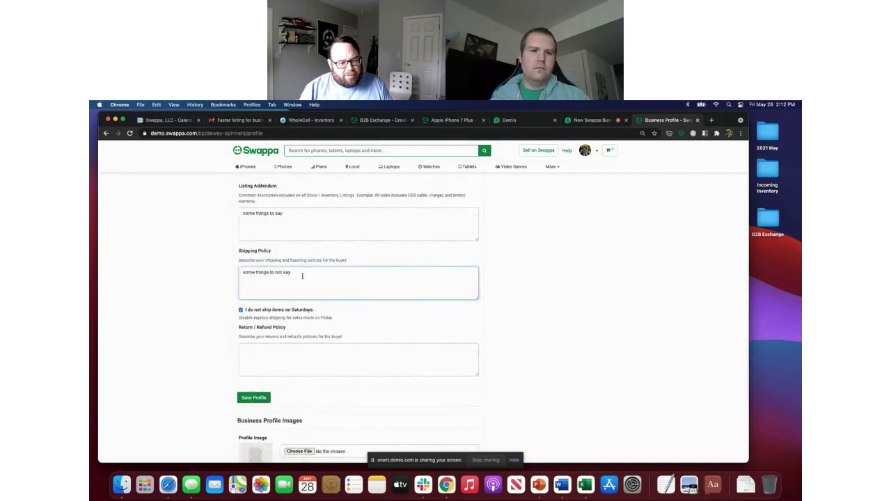
scroll(306, 334, "down", 2)
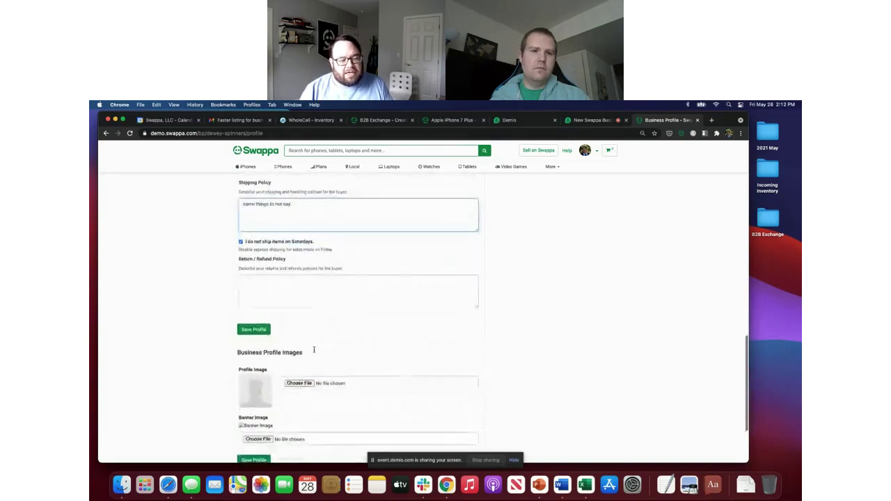
scroll(314, 349, "up", 3)
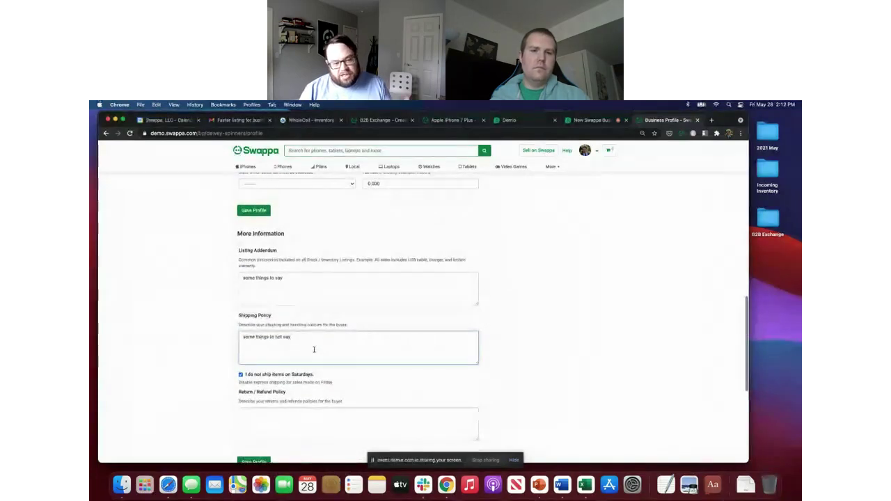
scroll(314, 349, "up", 8)
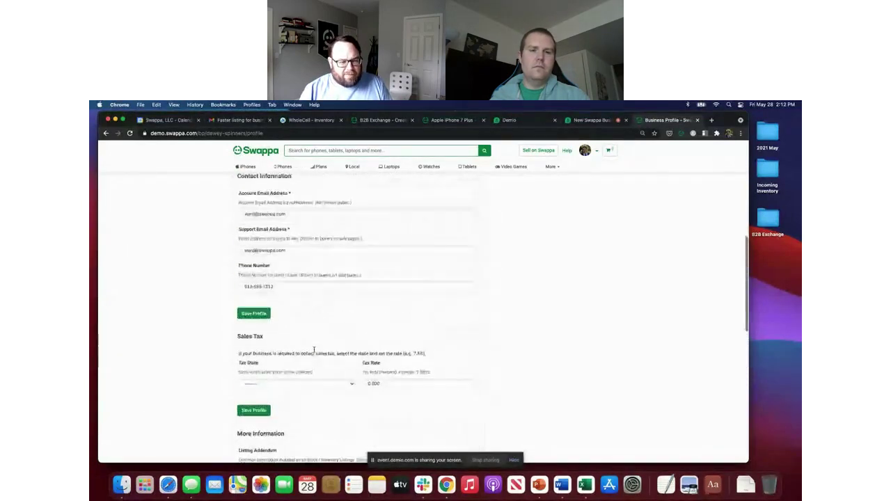
scroll(314, 349, "up", 10)
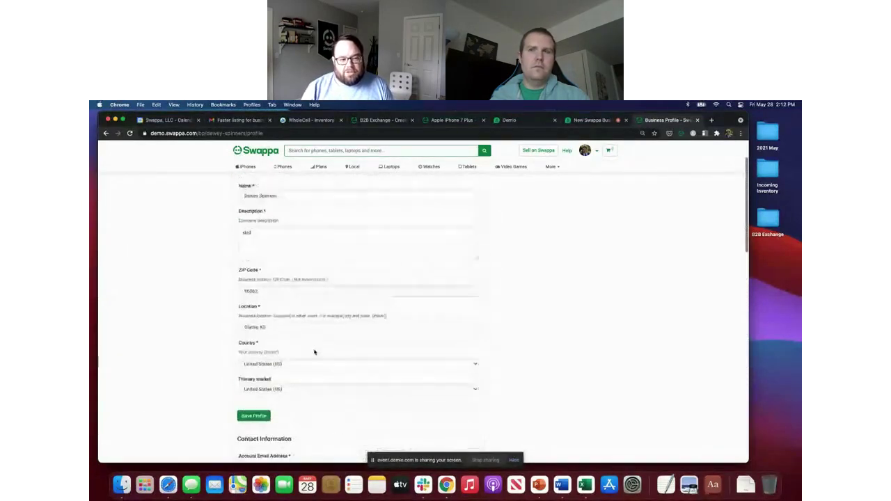
Step: Return to the dashboard and choose Inventory > Incoming from the My Business menu
left_click(106, 132)
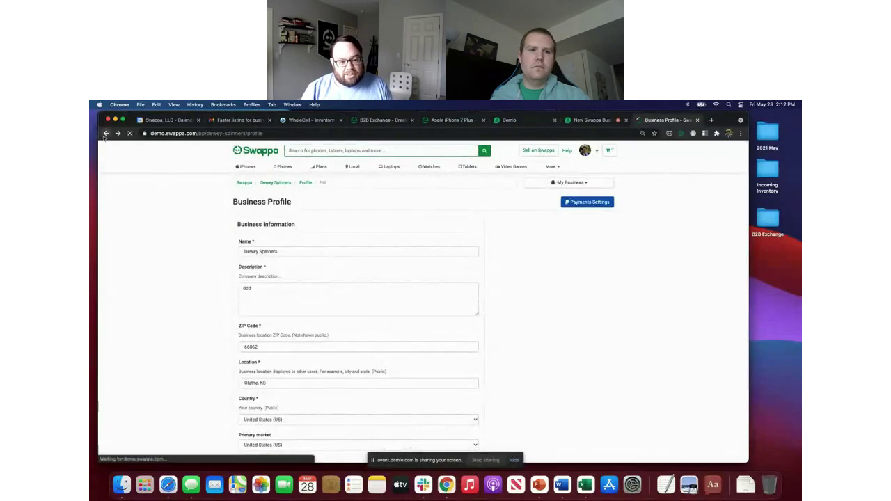
scroll(201, 326, "down", 3)
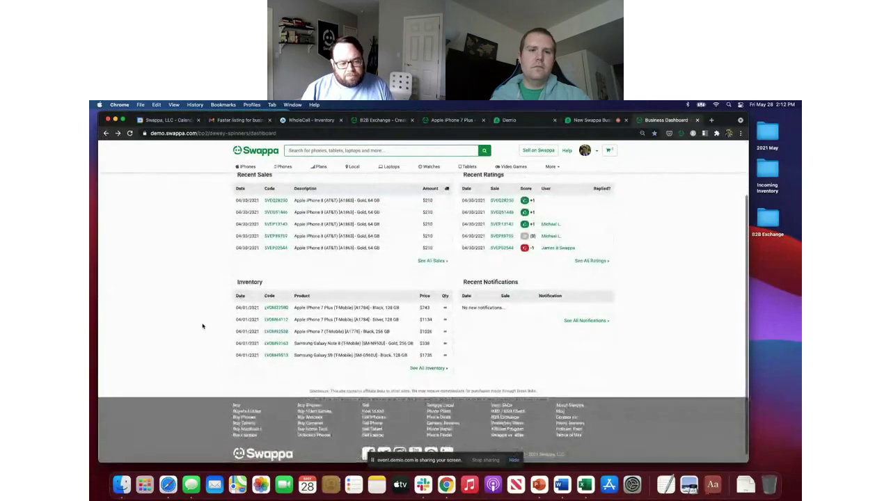
scroll(474, 278, "up", 3)
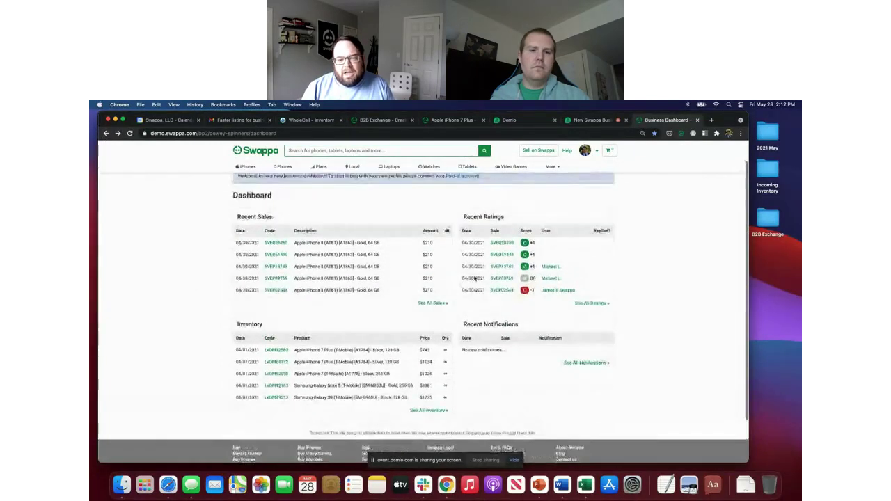
left_click(568, 182)
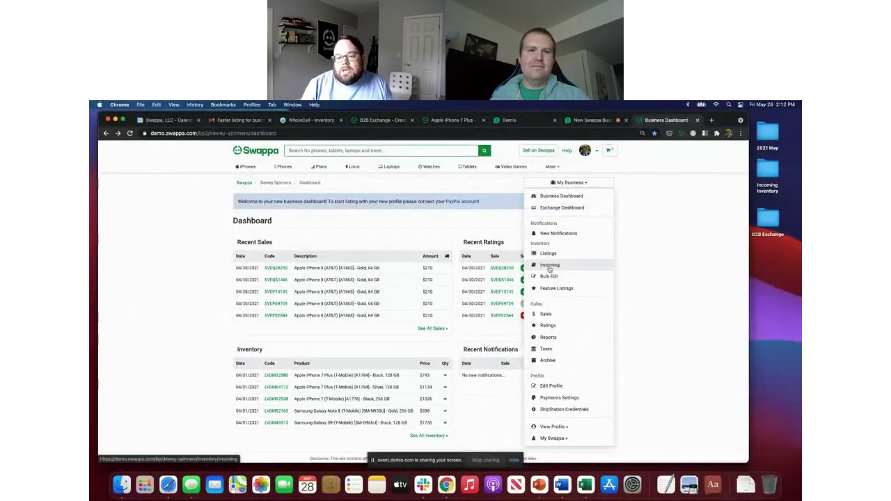
left_click(550, 267)
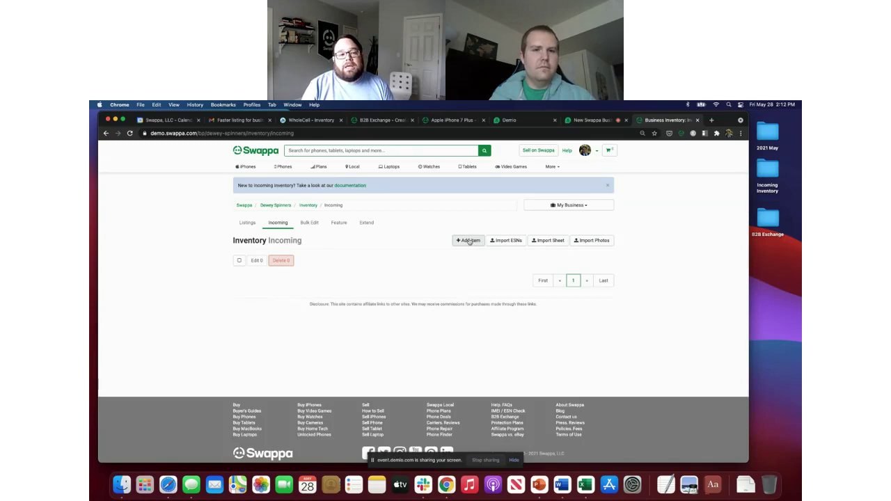
left_click(469, 241)
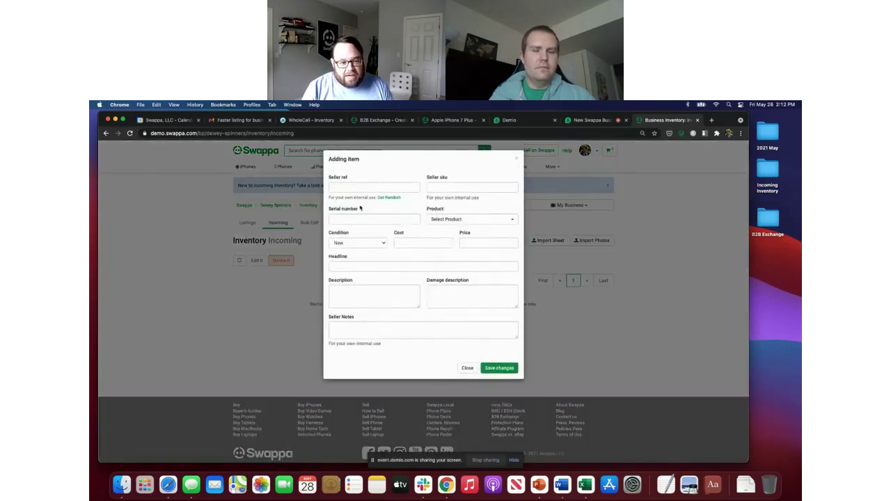
left_click(391, 219)
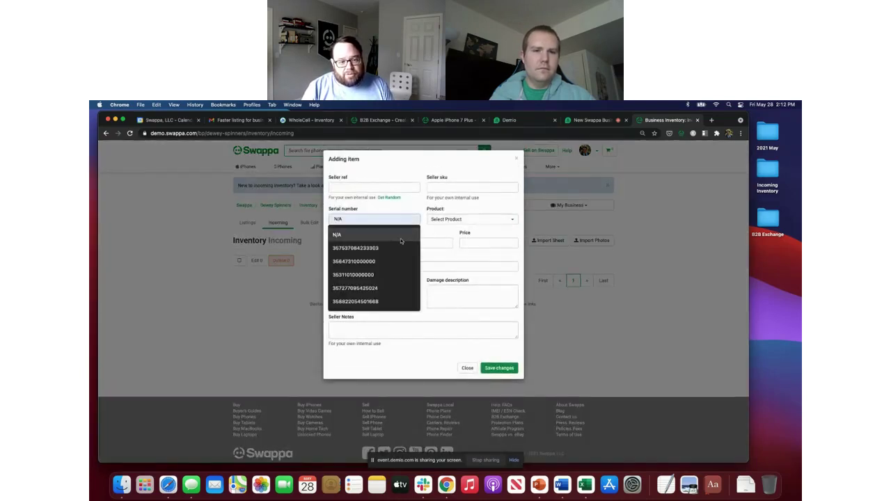
left_click(455, 219)
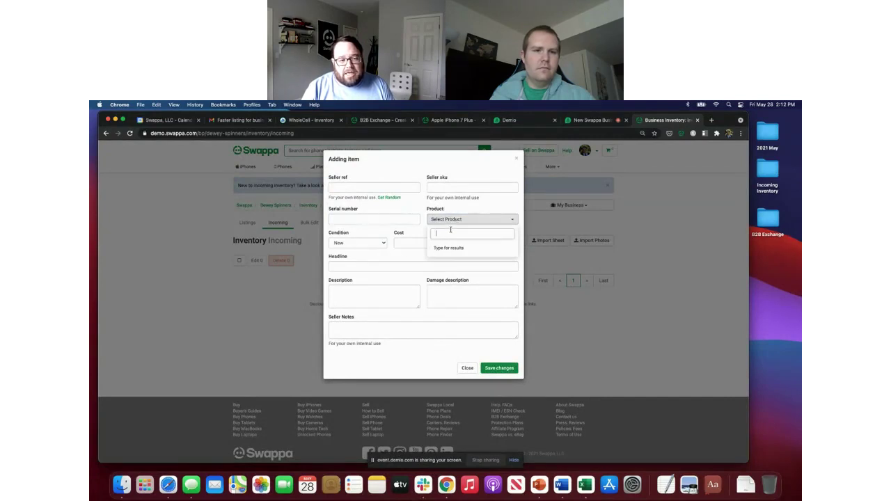
left_click(359, 215)
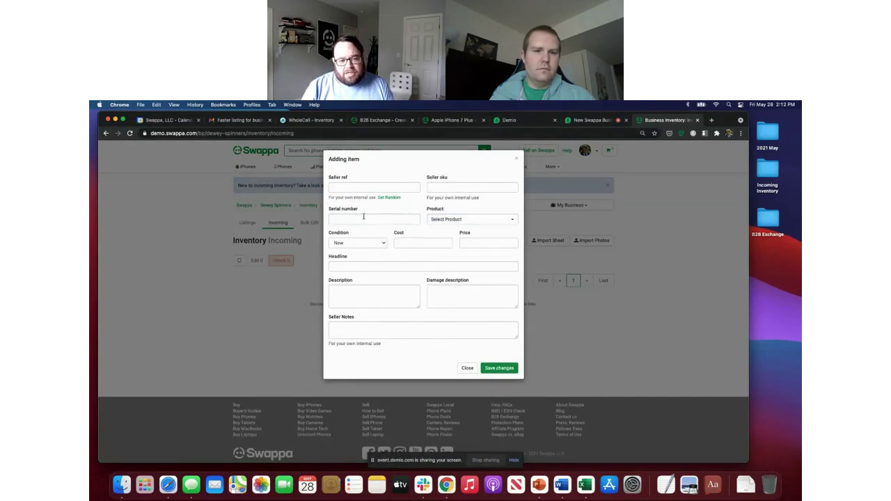
left_click(363, 217)
left_click(370, 245)
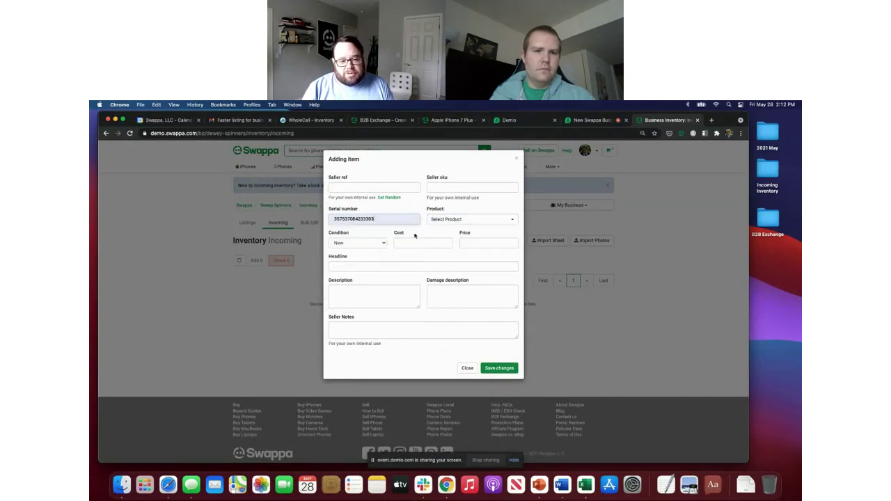
Step: Set product to Google Pixel 2 XL and edition to Google Edition, leaving carrier blank
left_click(451, 219)
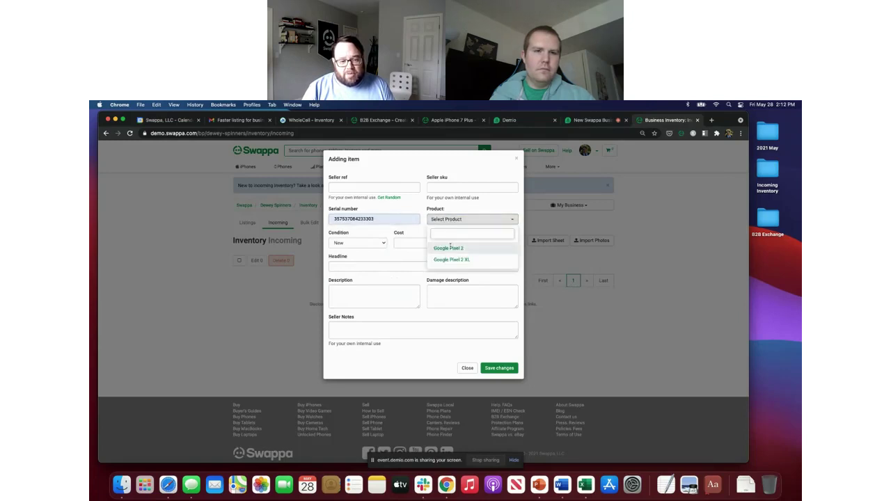
left_click(459, 257)
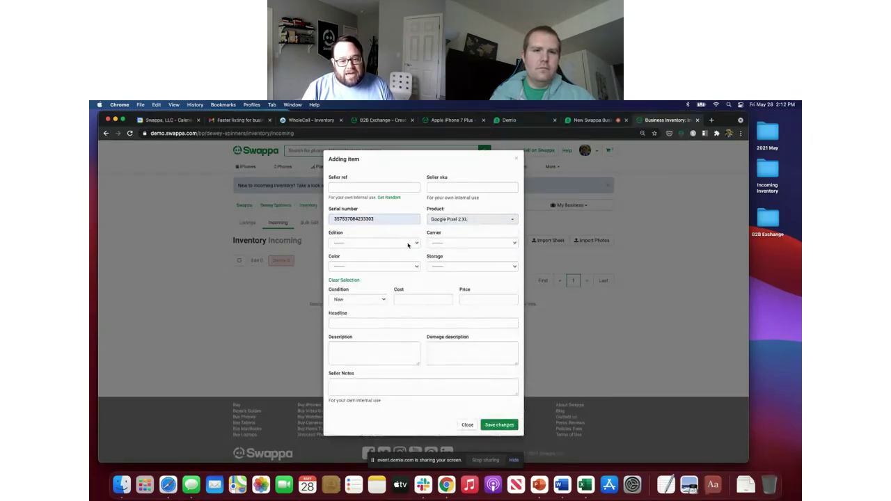
left_click(408, 243)
left_click(403, 250)
left_click(453, 244)
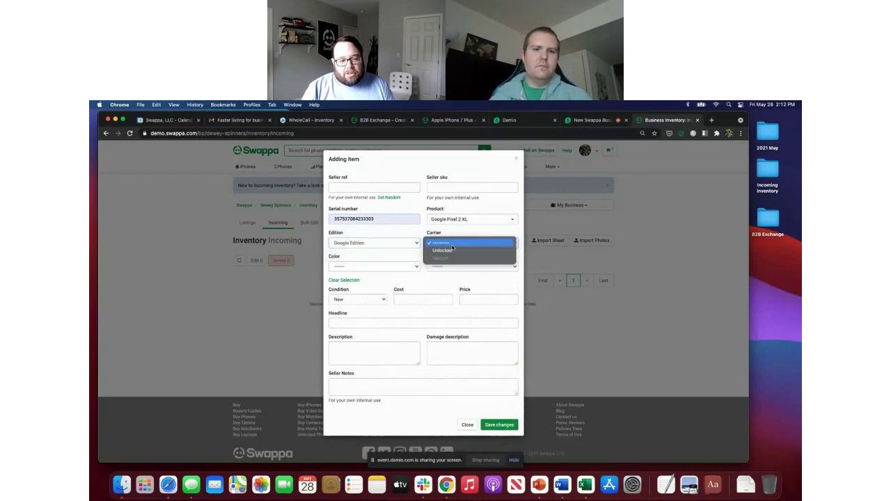
left_click(329, 237)
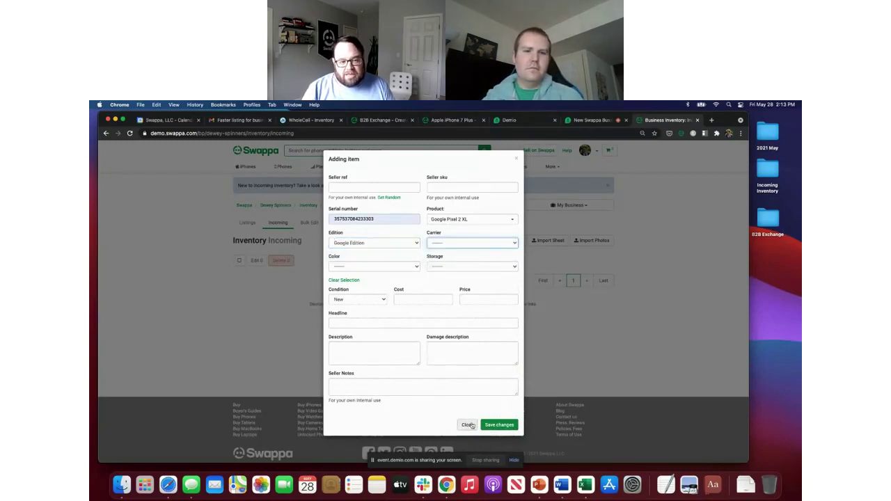
Step: Copy the ten IMEI numbers from IMEI Demo.rtf and paste them into the ESN import box
left_click(516, 158)
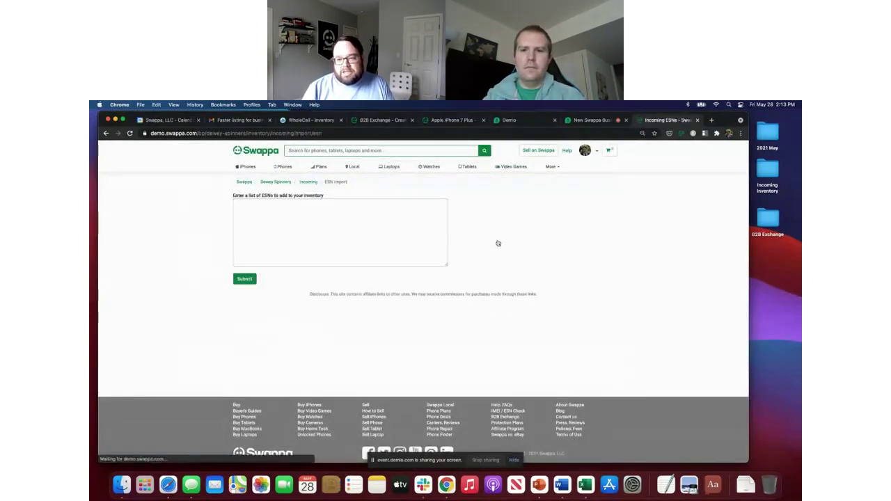
left_click(766, 177)
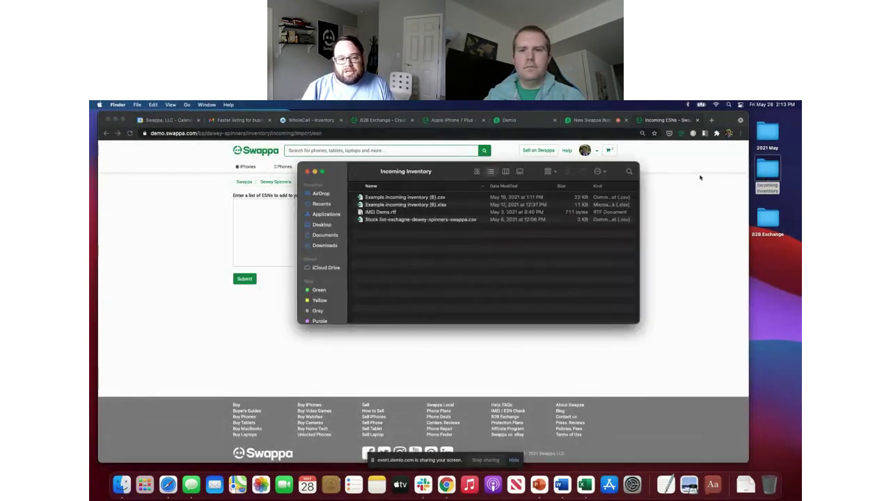
double_click(379, 211)
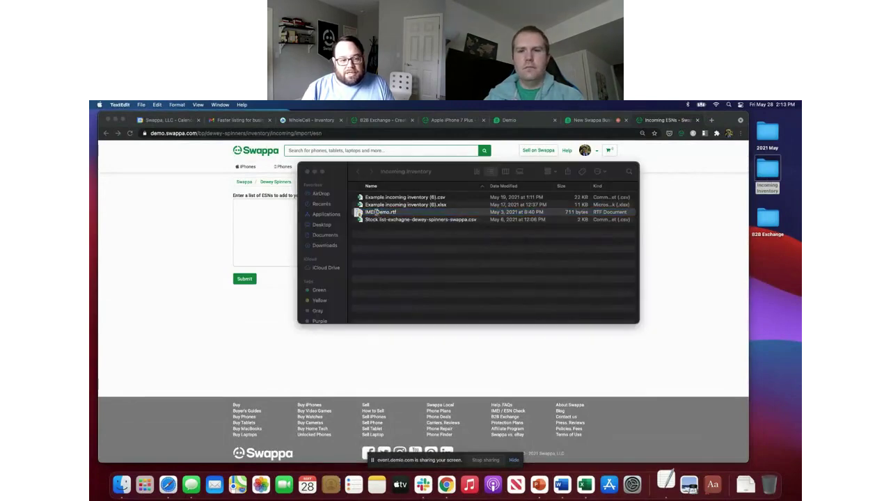
left_click_drag(233, 224, 169, 163)
key("super+c")
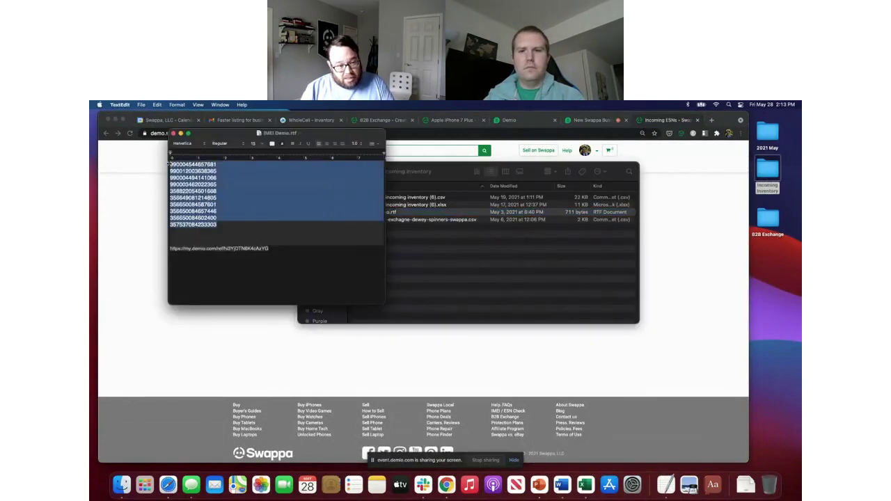
left_click(174, 133)
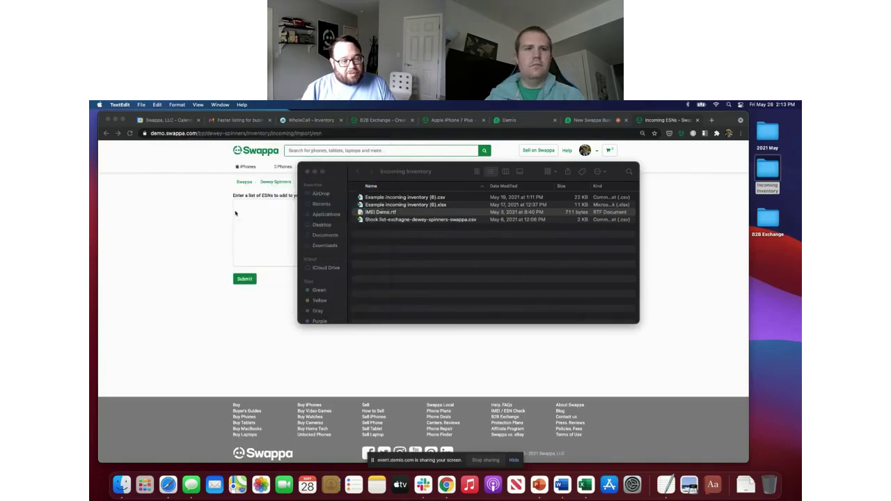
left_click(258, 226)
key("super+v")
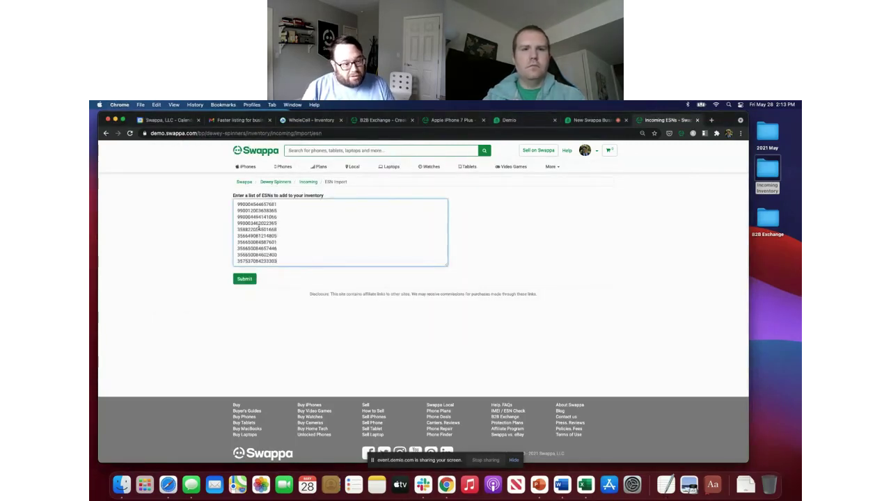
Step: Submit the ESNs, match the first three to Moto X, Google Pixel 3 and Samsung Galaxy S5, then go back
left_click(243, 280)
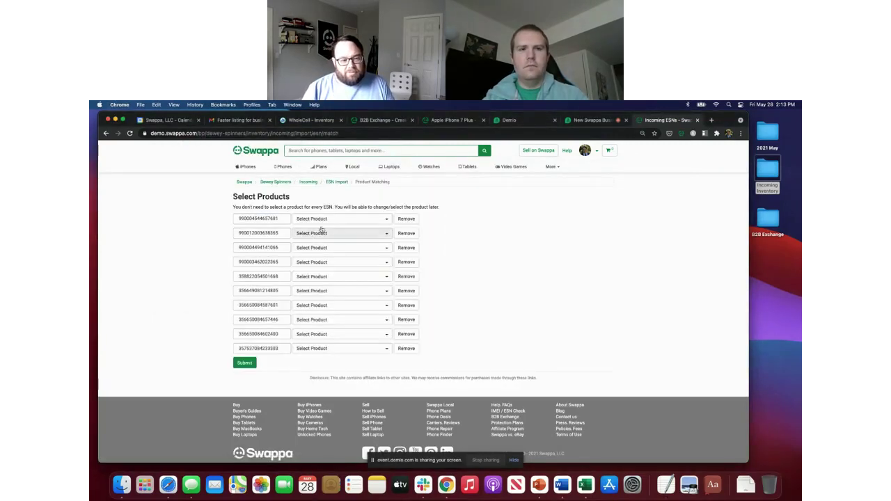
left_click(330, 220)
left_click(307, 247)
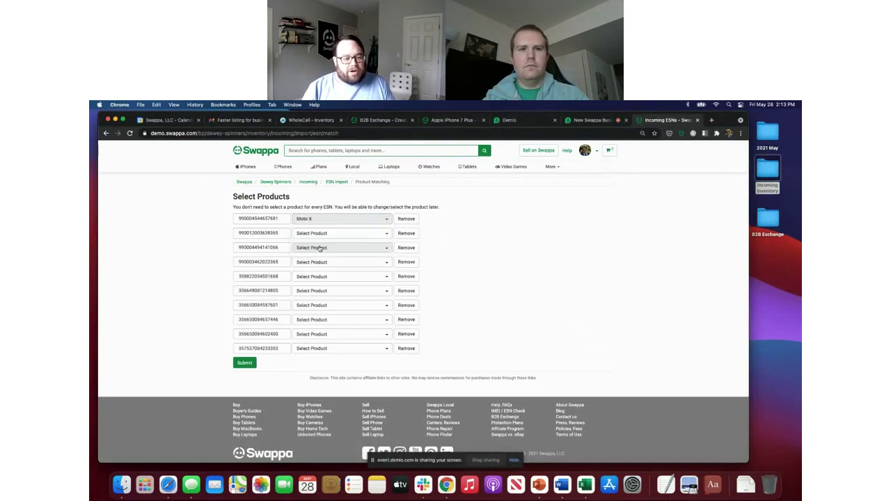
left_click(327, 234)
left_click(313, 262)
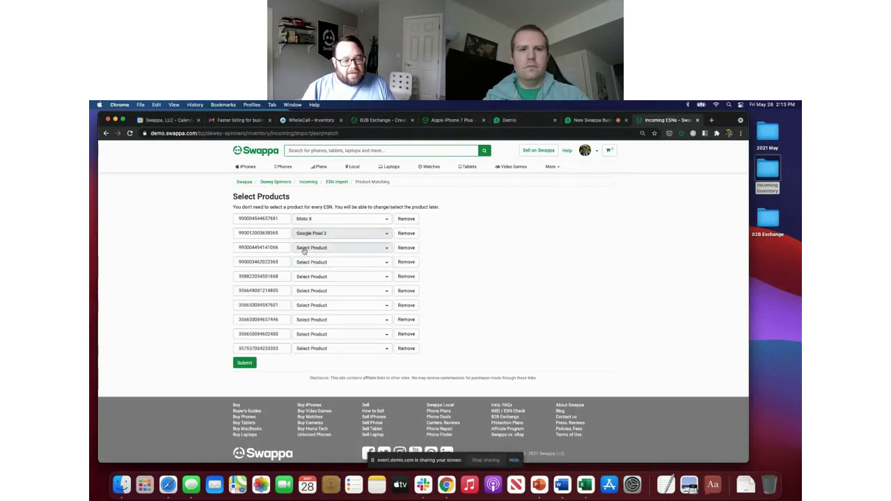
left_click(308, 248)
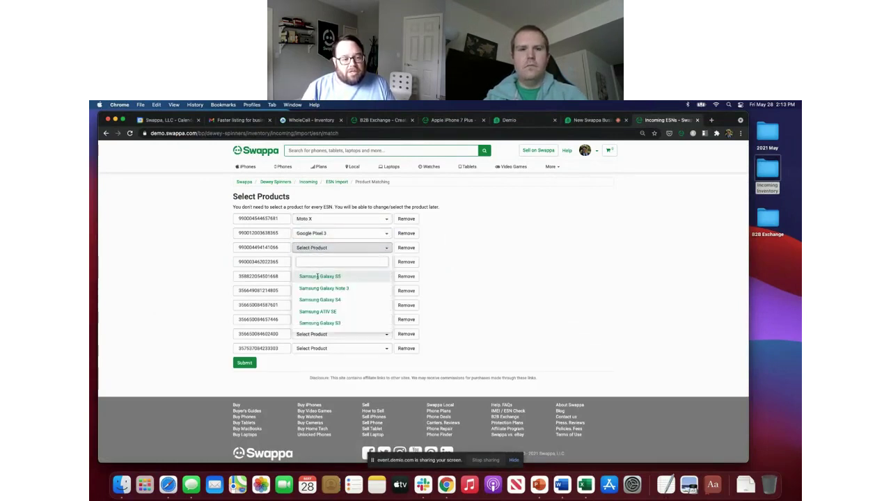
left_click(319, 277)
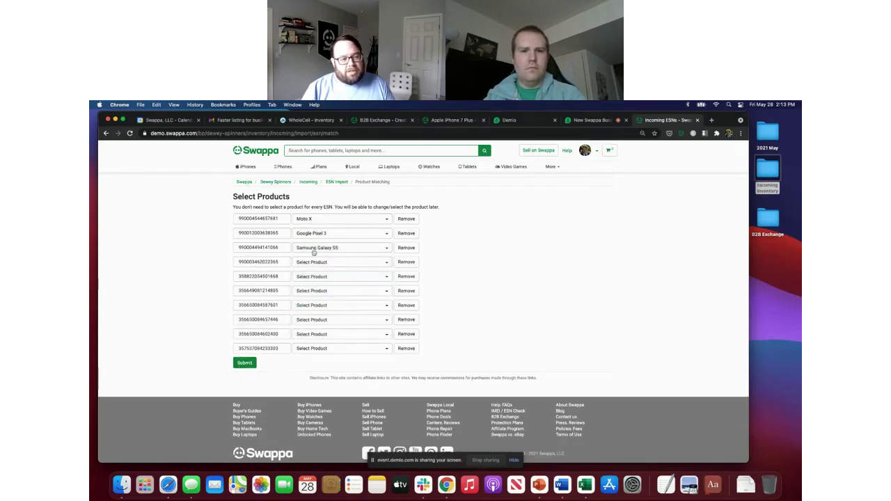
left_click(106, 133)
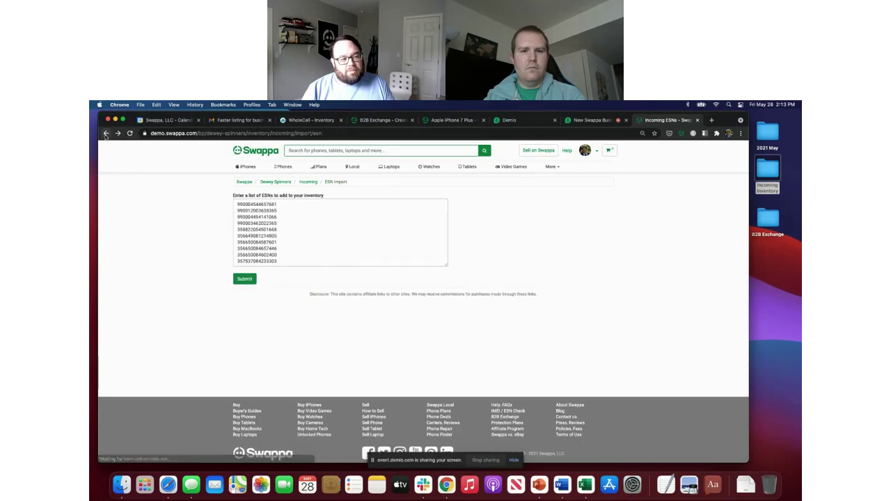
Step: Go back, open the Incoming Inventory folder and select the example inventory xlsx file
left_click(106, 133)
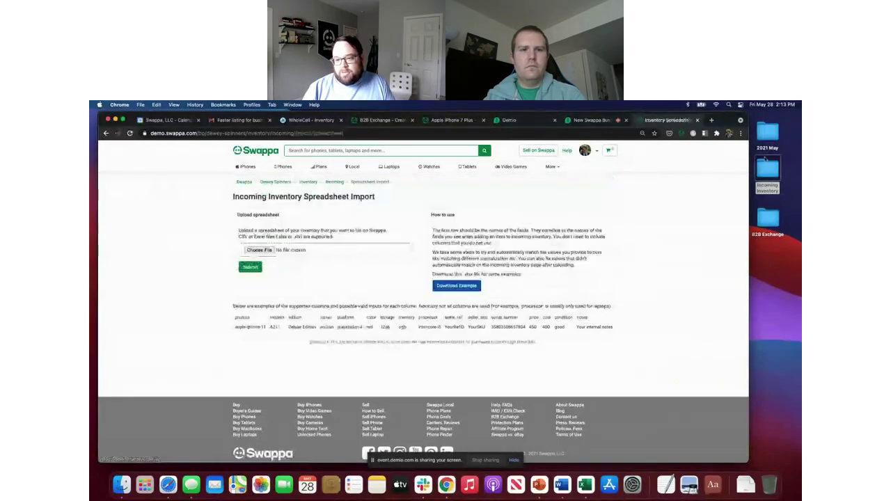
double_click(768, 167)
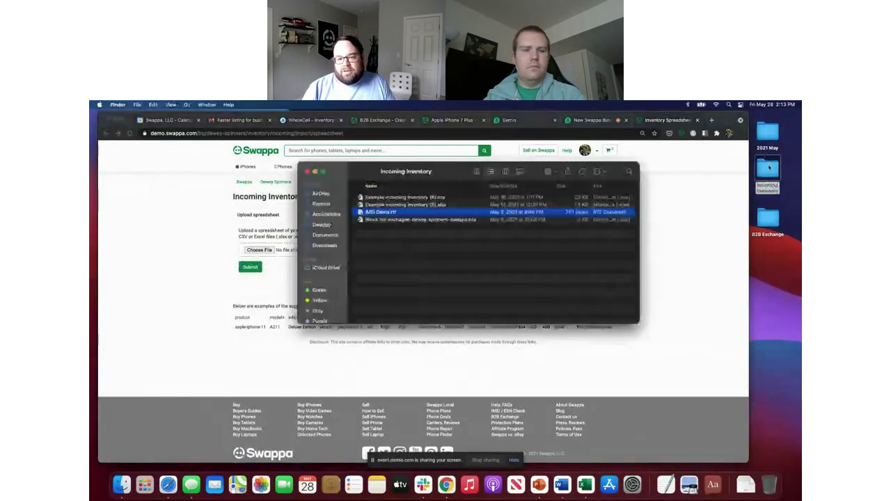
left_click(379, 206)
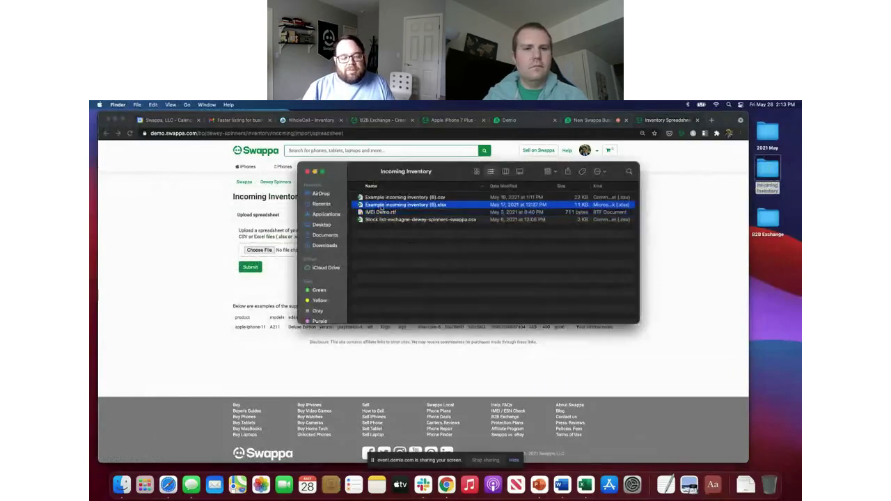
Step: Open the example incoming inventory CSV in Excel and review its modeln, edition, seller_ref, serial and headline columns
double_click(387, 198)
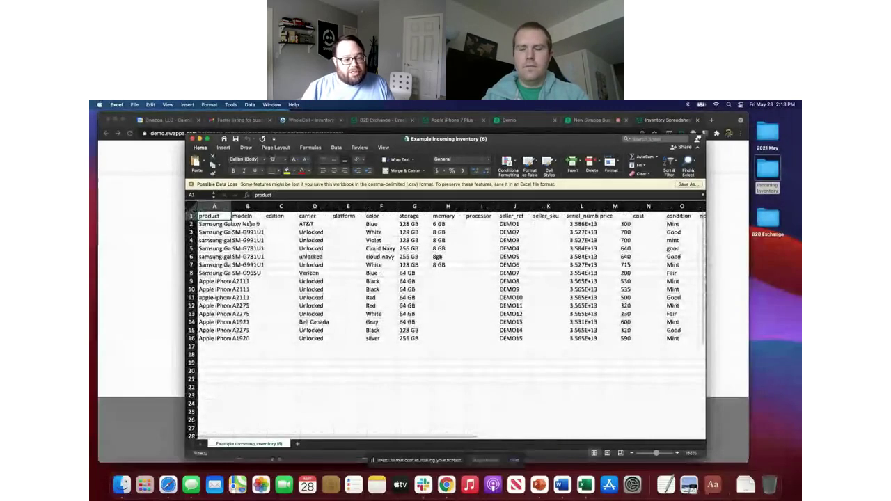
key("Right")
key("Right")
key("Left")
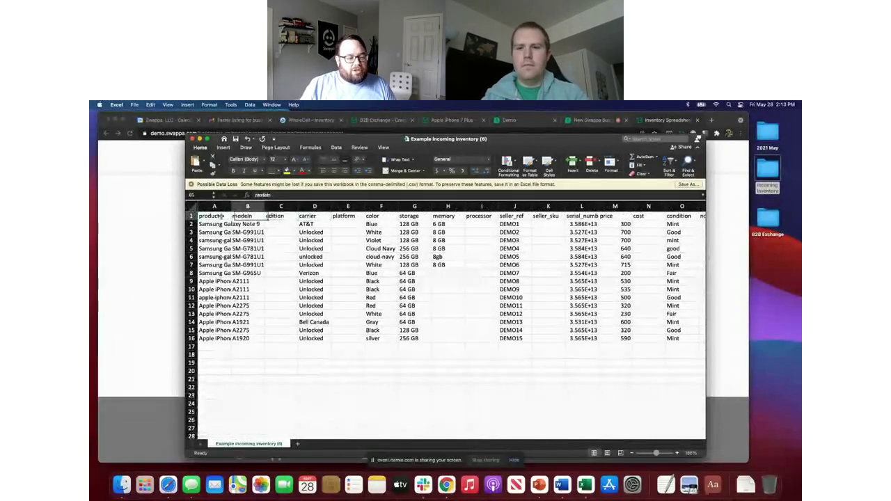
key("Right")
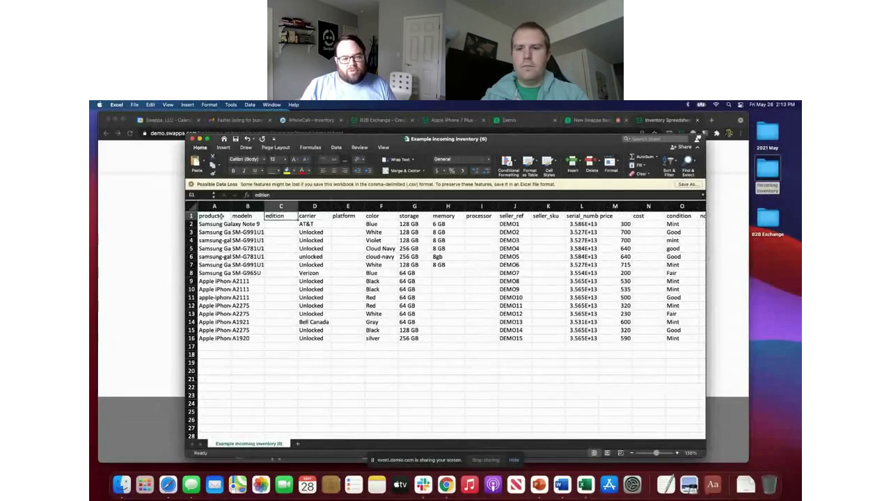
key("Right")
key("Right")
key("Right")
key("Right")
key("Right")
key("Right")
key("Right")
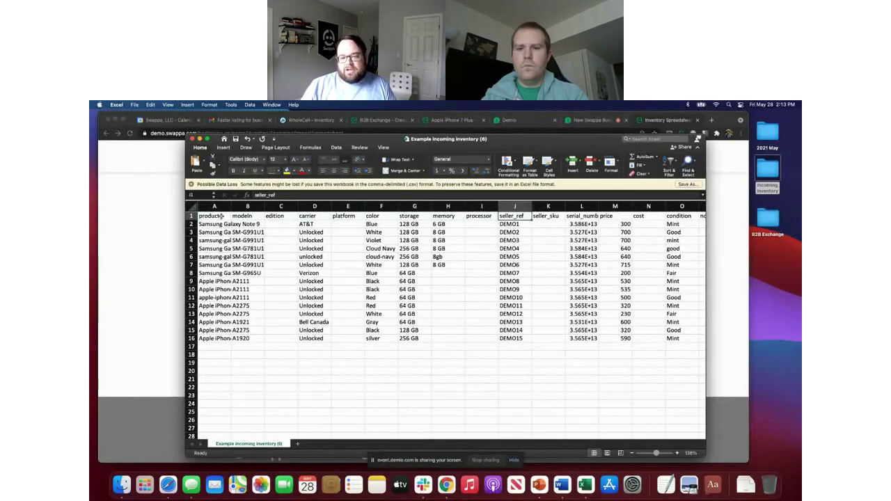
key("Right")
key("Right")
key("Down")
key("Down")
key("Up")
key("Right")
key("Right")
key("Right")
key("Right")
key("Right")
key("Right")
key("Right")
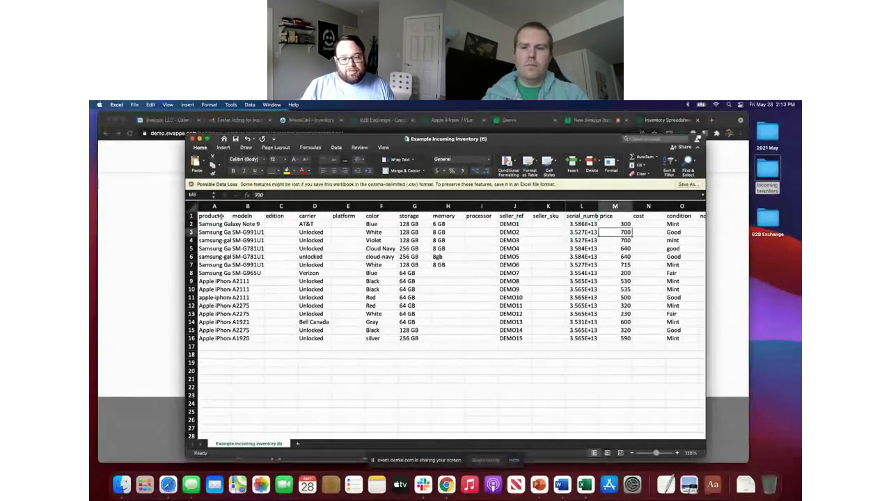
key("Right")
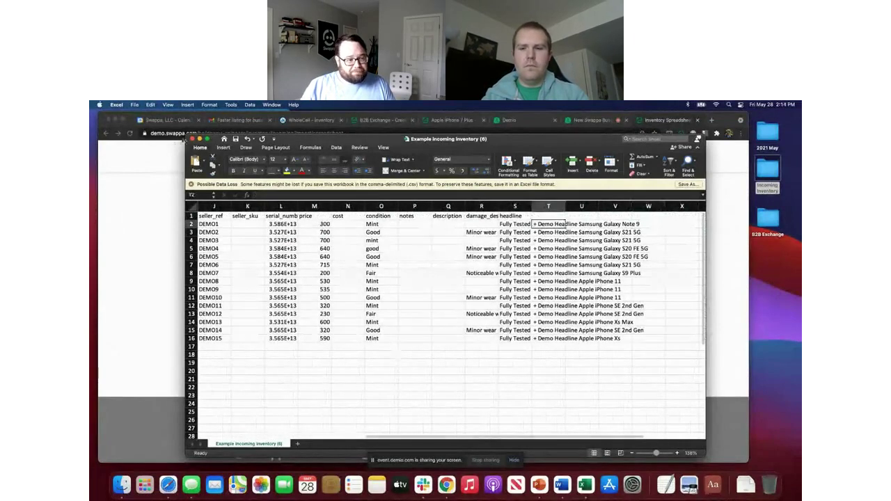
left_click(174, 156)
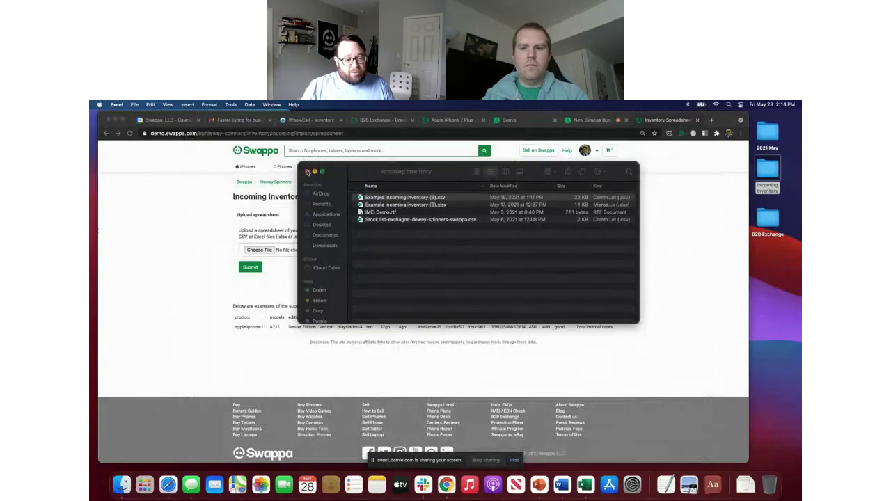
Step: Choose Example incoming inventory (6).xlsx as the spreadsheet file and submit it for import
left_click(256, 250)
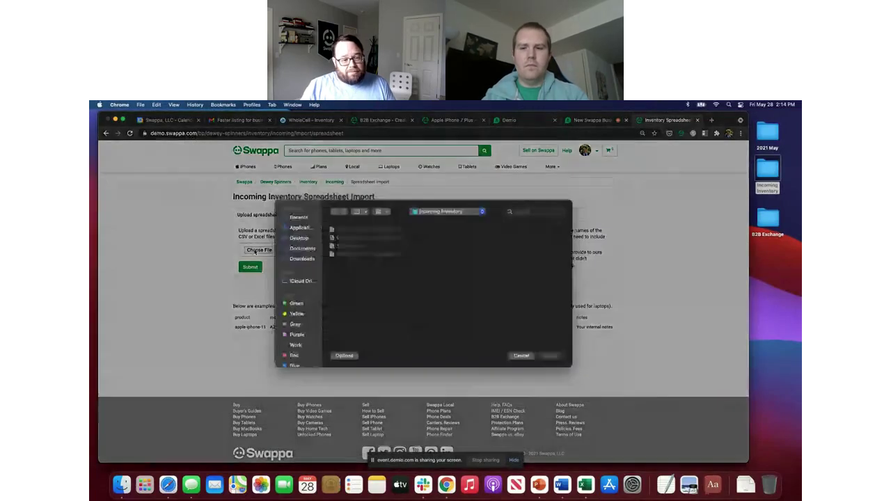
left_click(355, 242)
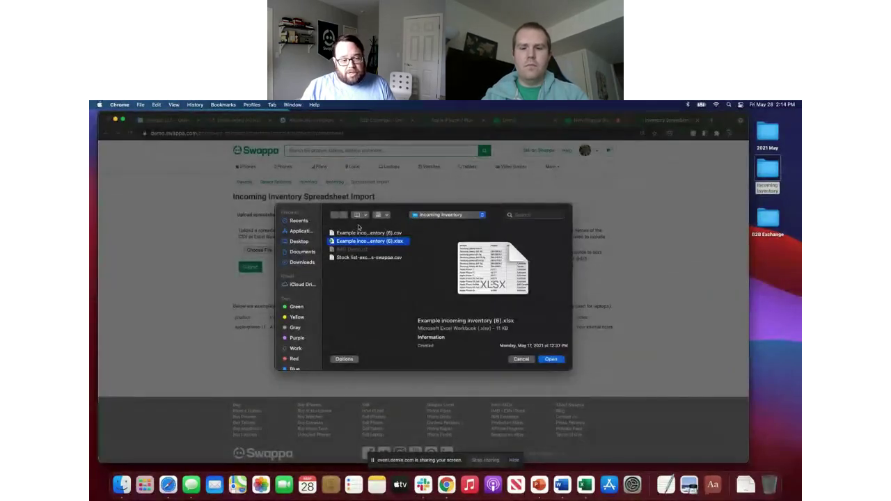
left_click(373, 235)
left_click(549, 360)
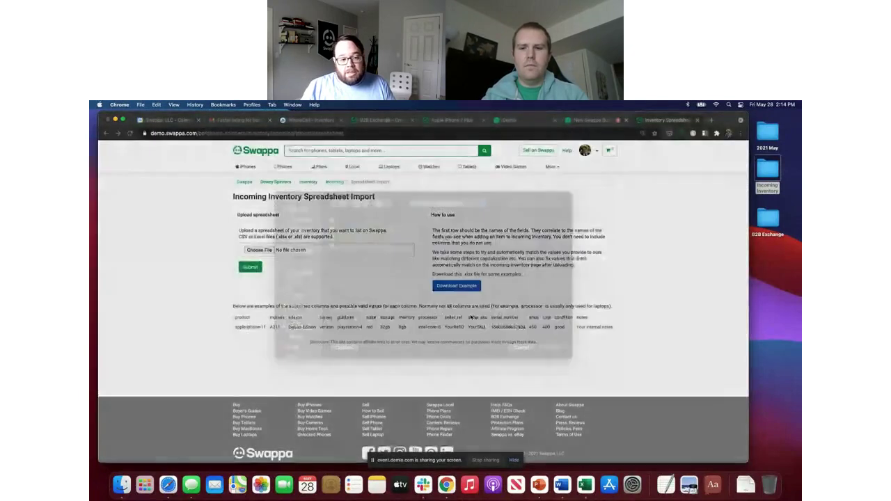
left_click(259, 250)
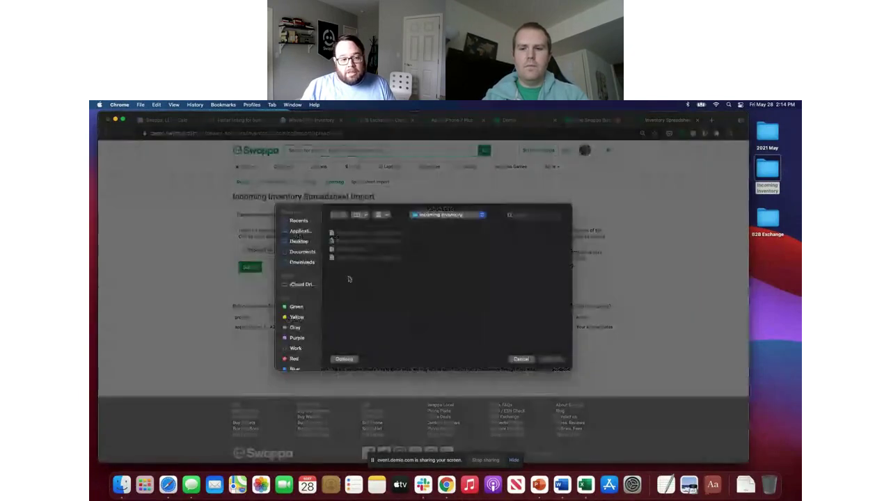
left_click(386, 242)
left_click(549, 359)
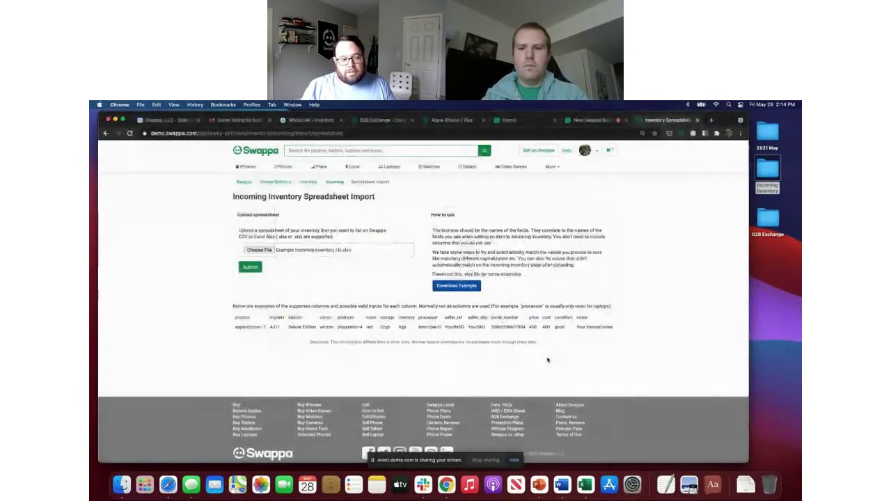
left_click(245, 267)
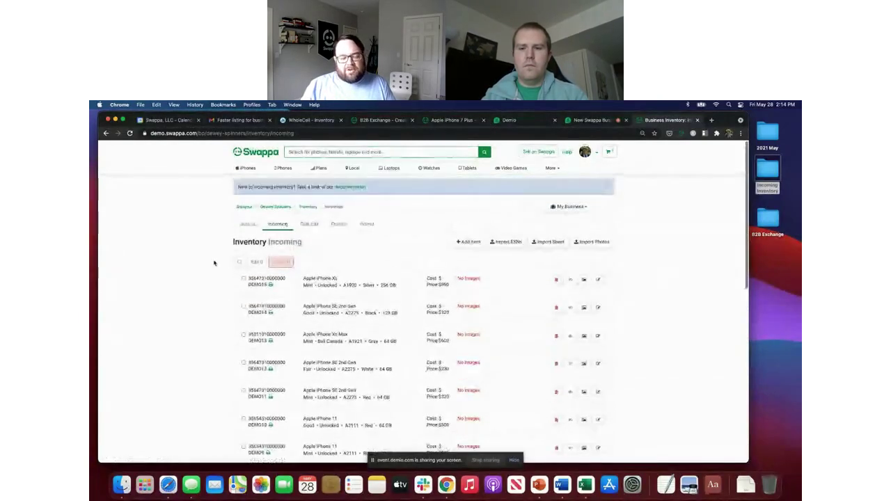
Step: Scroll through the Incoming inventory to check the imported demo phones, all lacking images
scroll(341, 282, "down", 15)
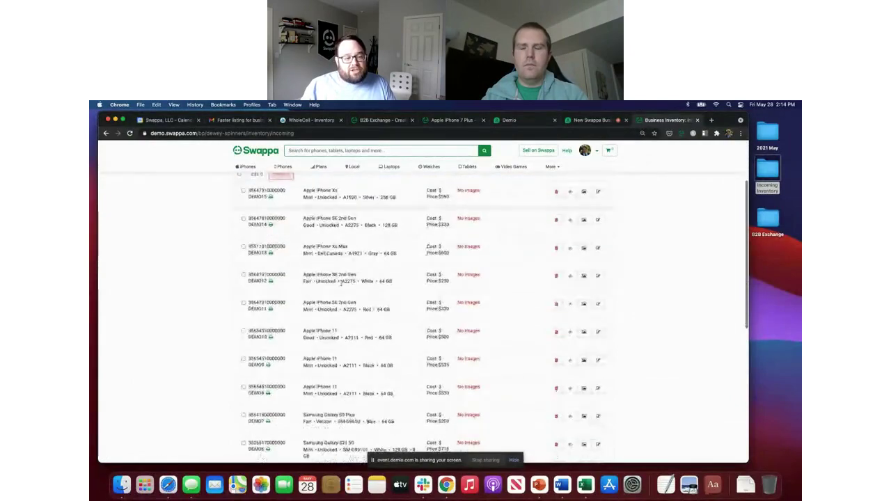
scroll(341, 282, "up", 15)
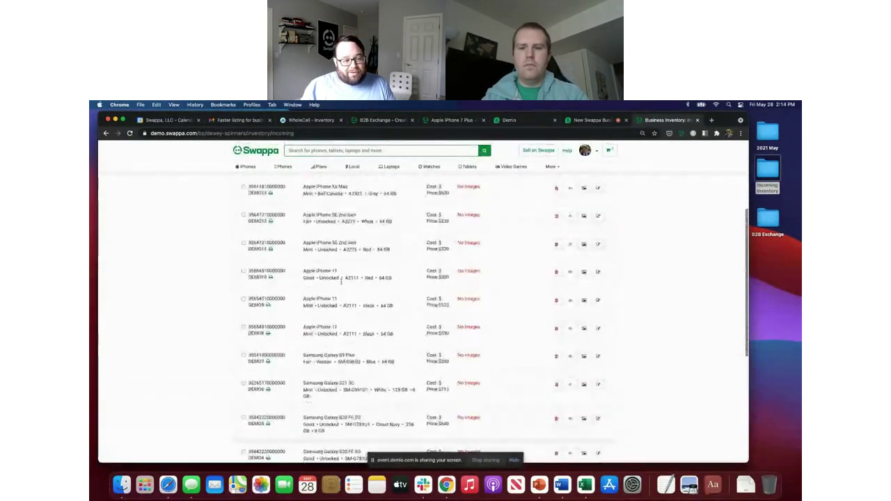
scroll(341, 282, "down", 2)
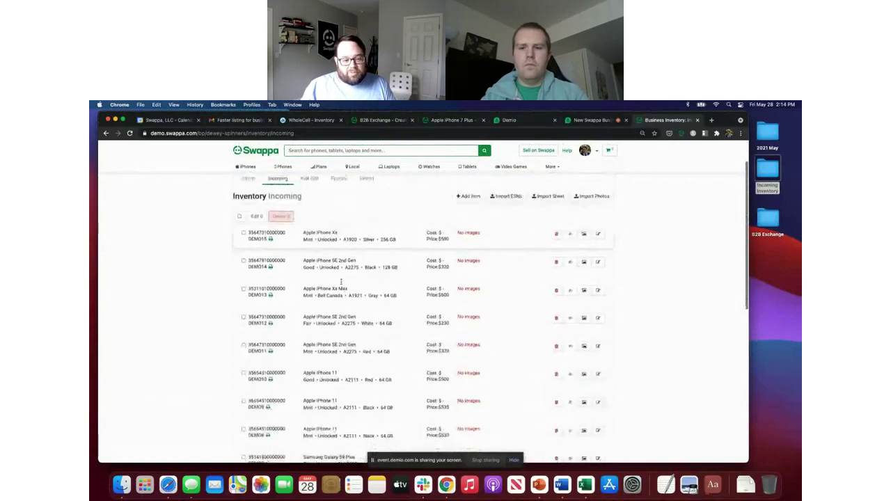
scroll(341, 282, "down", 3)
scroll(341, 281, "up", 3)
scroll(341, 282, "up", 1)
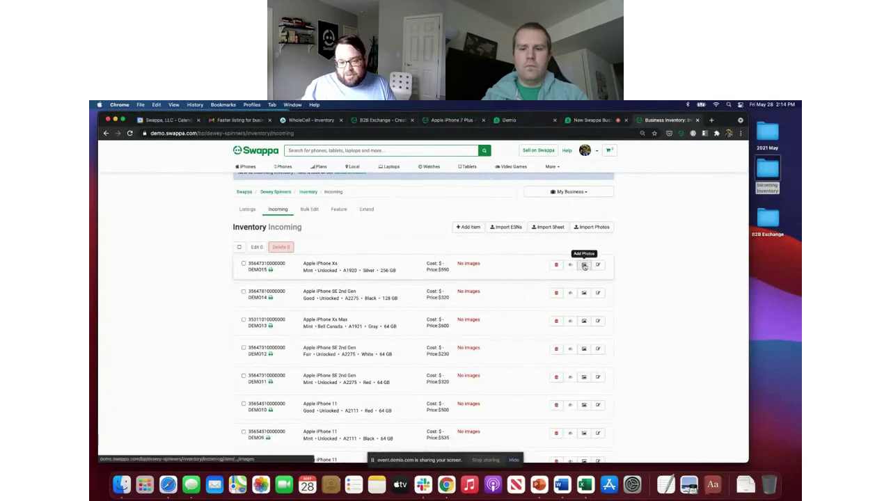
Step: Attach the s9, note 9, iphone-xs-max-spacegray and iphone-se-2-Red image-bank photos to DEMO015's iPhone Xs
left_click(584, 267)
right_click(327, 315)
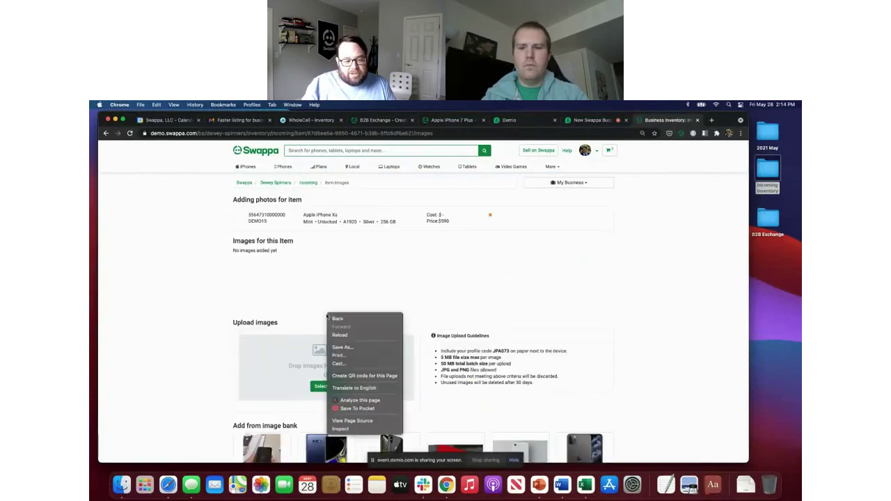
left_click(234, 296)
scroll(233, 296, "down", 3)
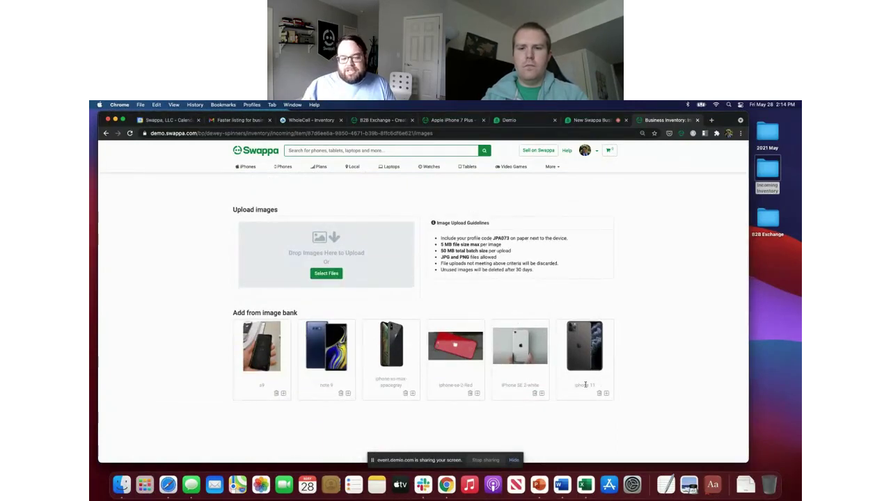
left_click(284, 394)
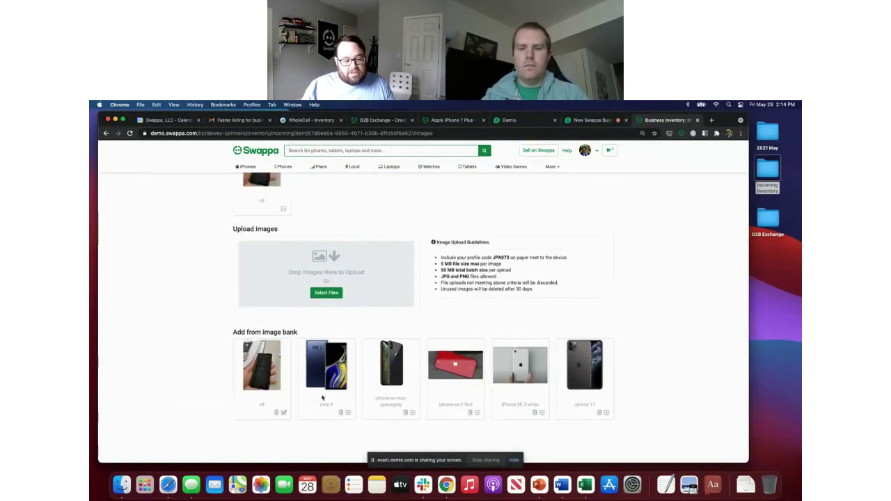
left_click(348, 413)
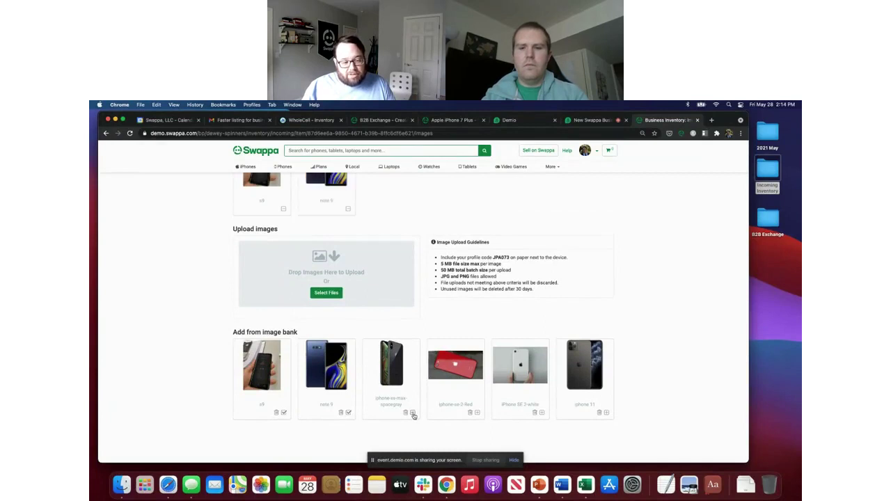
left_click(412, 413)
left_click(477, 413)
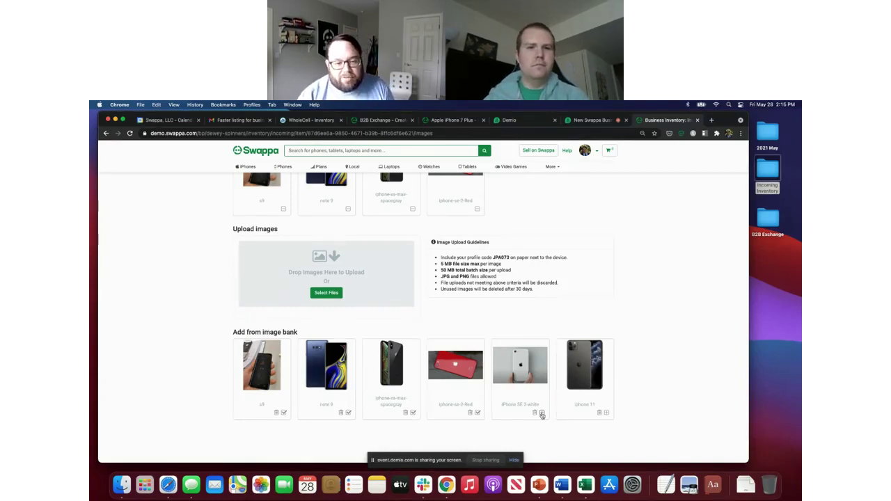
scroll(191, 284, "up", 3)
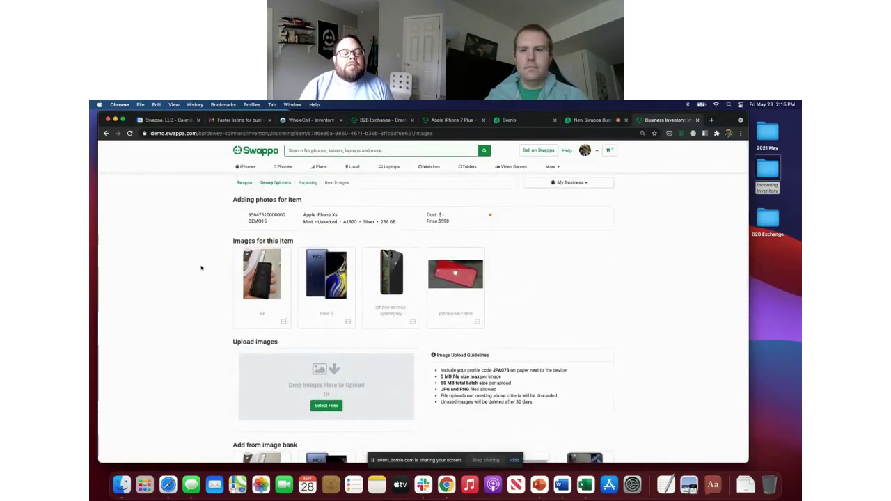
scroll(197, 230, "down", 1)
scroll(197, 230, "up", 1)
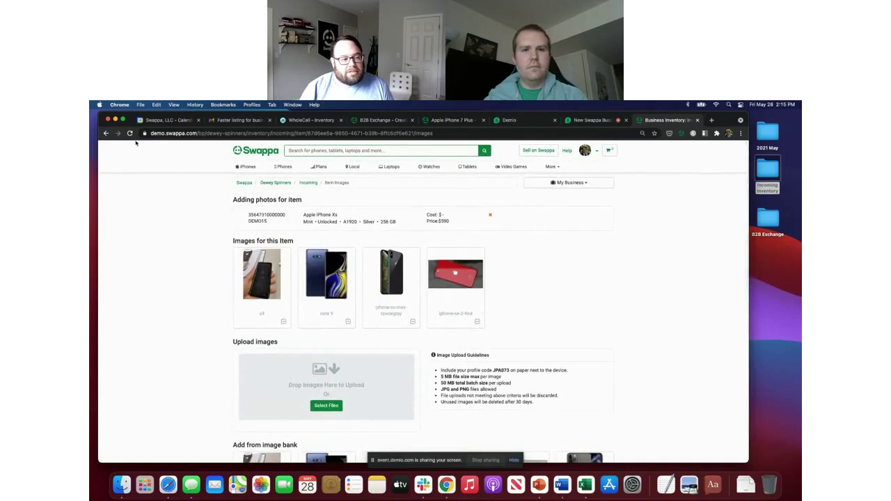
left_click(307, 183)
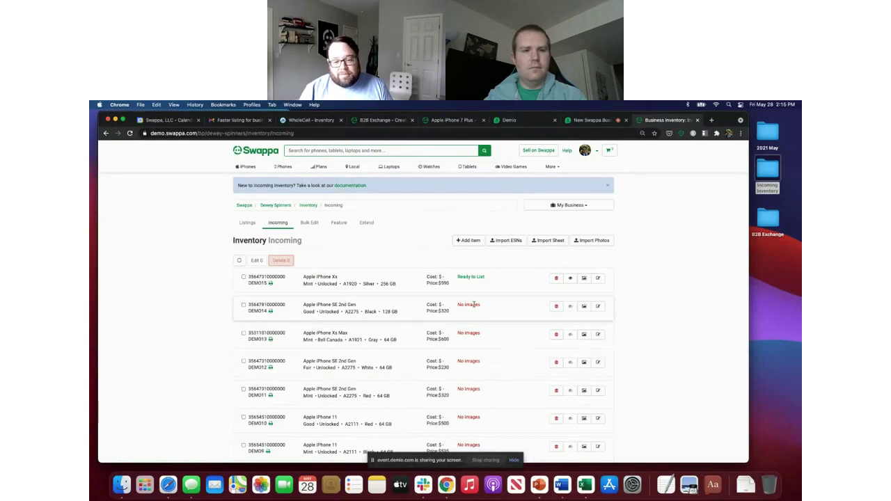
Step: Add the red iPhone SE, spacegray iPhone XS Max and s9 image-bank photos to DEMO014
left_click(596, 306)
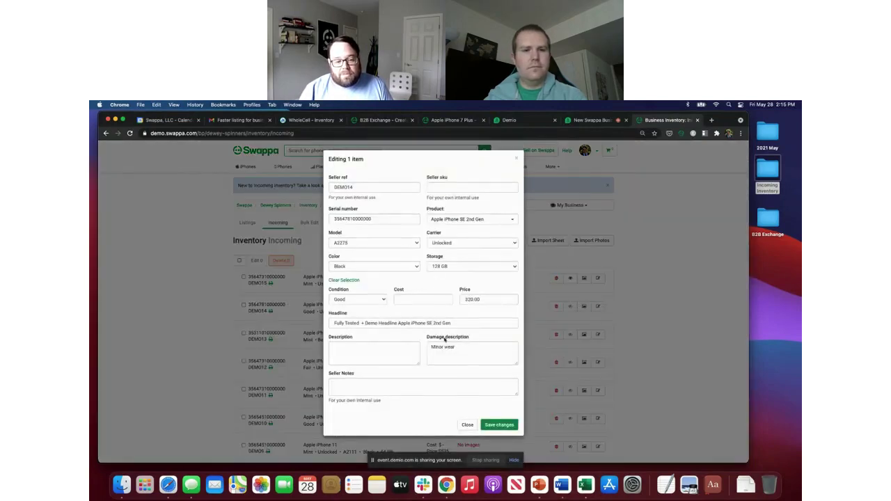
left_click(467, 424)
left_click(583, 306)
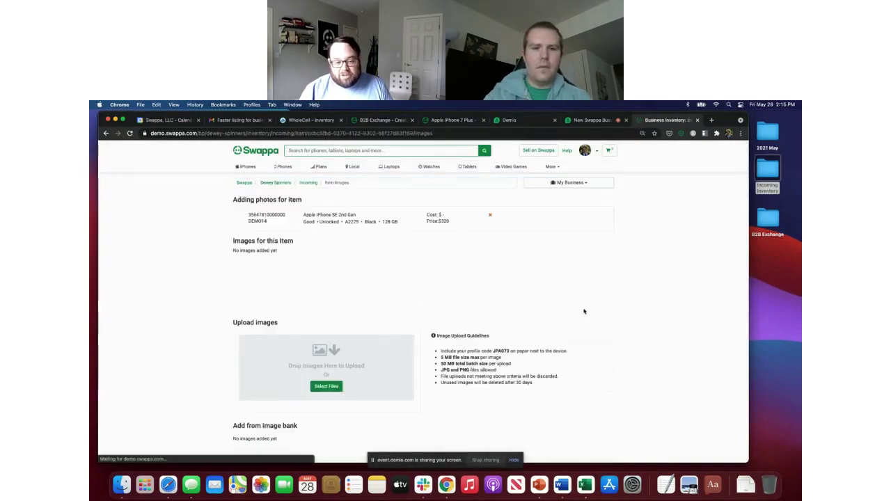
scroll(318, 370, "down", 3)
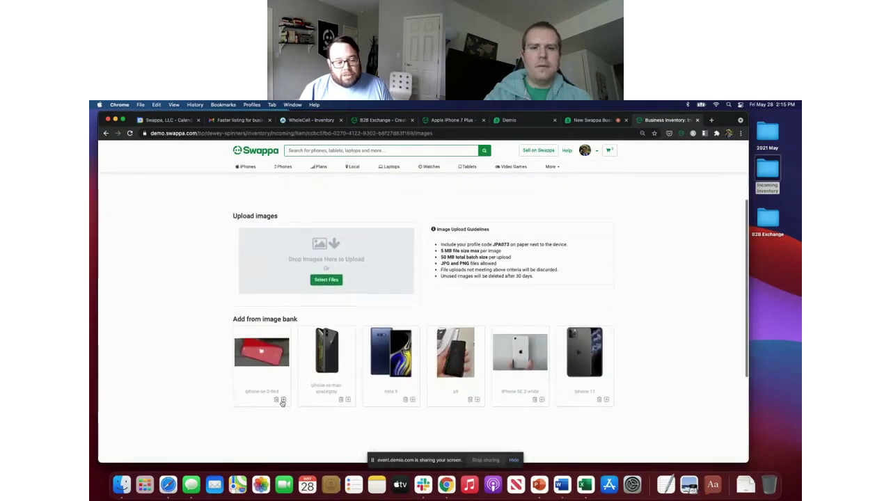
left_click(283, 400)
left_click(349, 419)
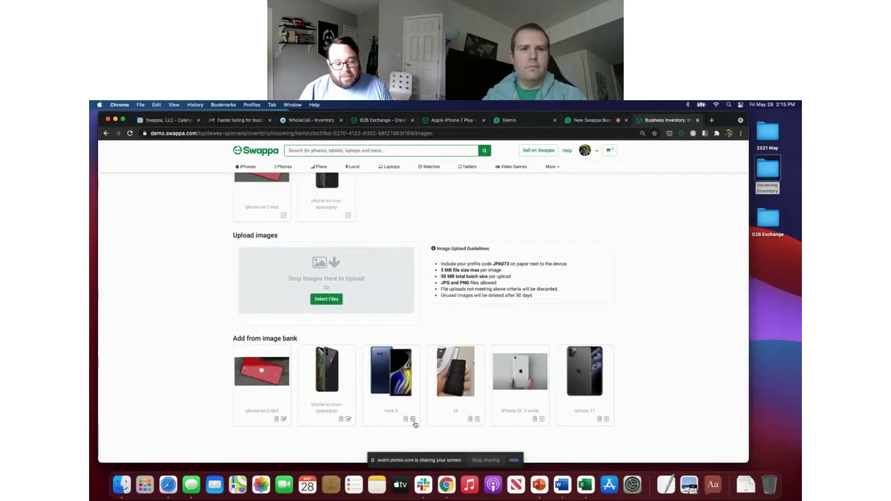
left_click(477, 419)
Step: Check the business account options, then go back to the Incoming inventory list
scroll(480, 383, "up", 3)
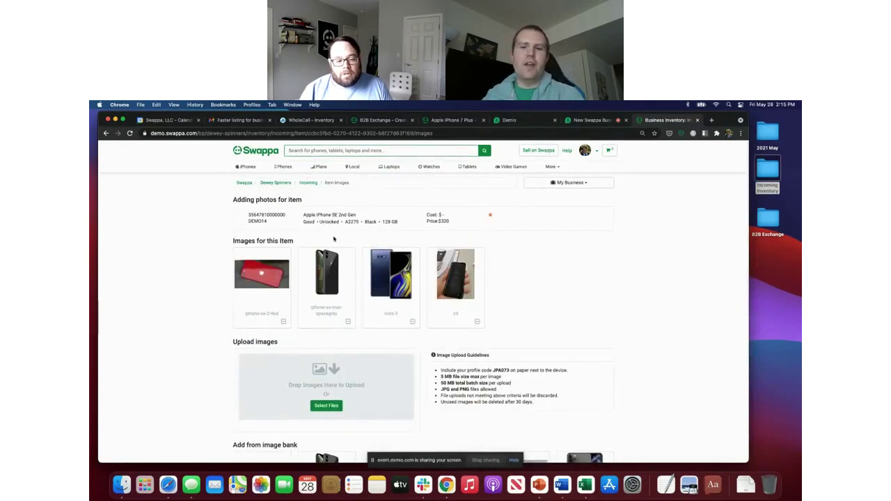
scroll(516, 262, "down", 2)
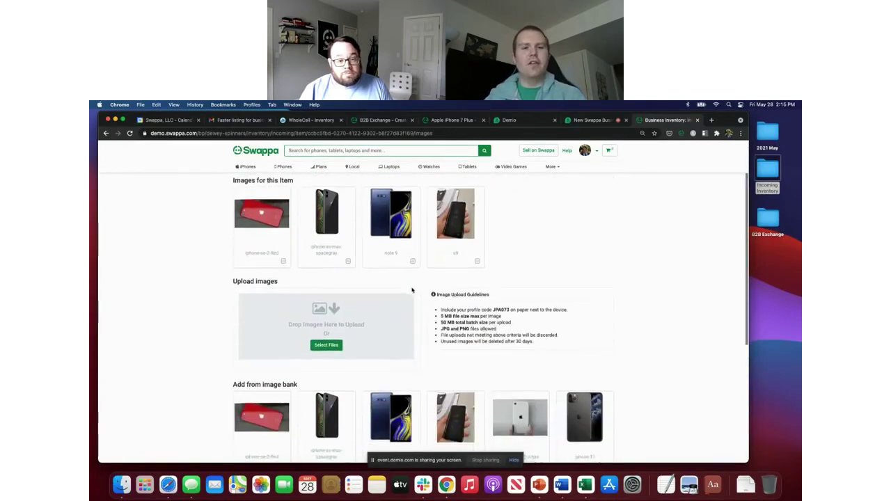
scroll(536, 223, "up", 2)
left_click(568, 181)
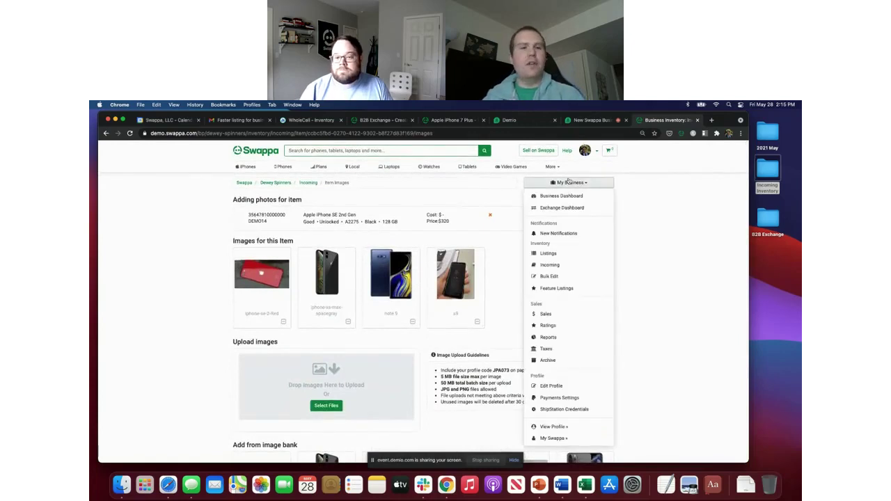
left_click(508, 255)
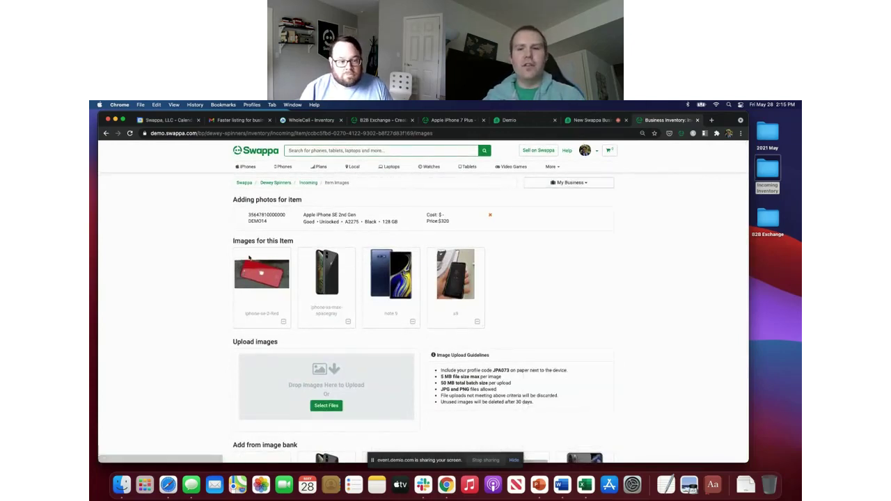
left_click(309, 183)
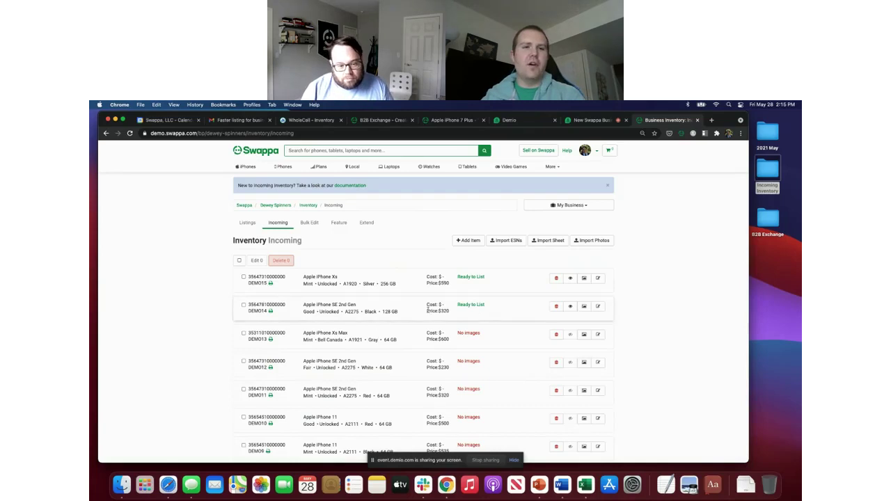
Step: Add the s9, note 9, iPhone Xs Max, red SE 2 and white SE 2 photos to DEMO013
scroll(367, 318, "down", 1)
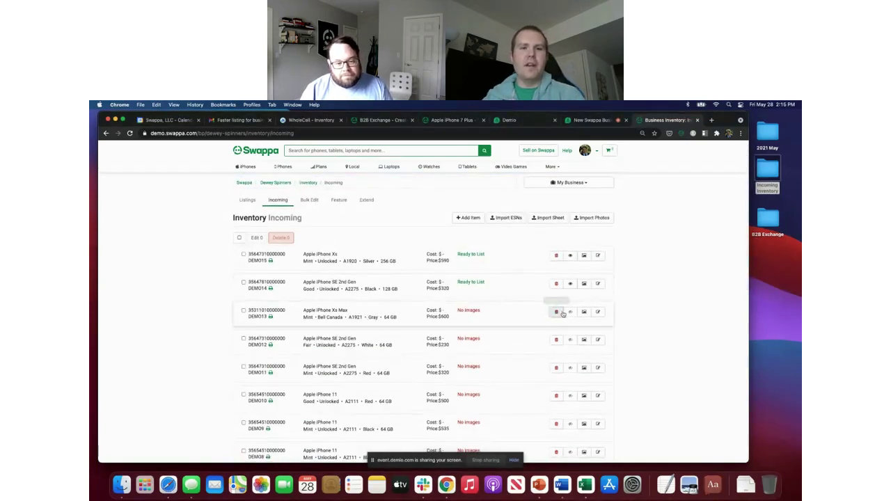
left_click(597, 311)
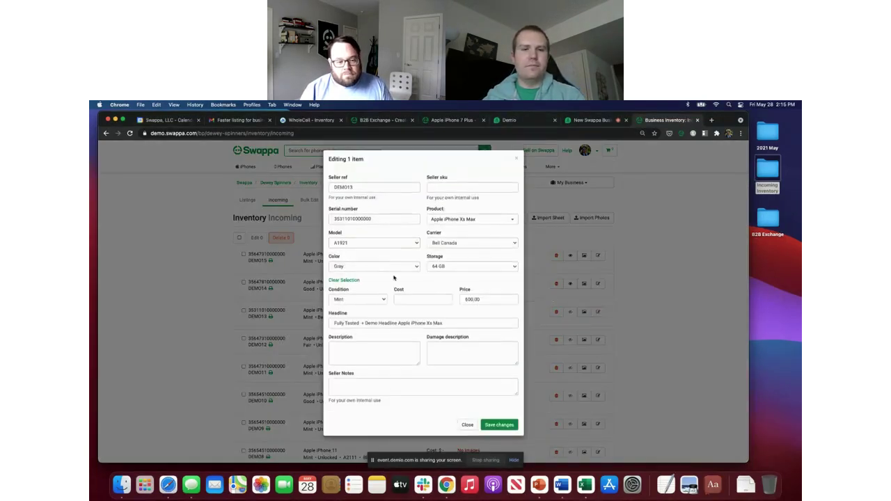
left_click(473, 425)
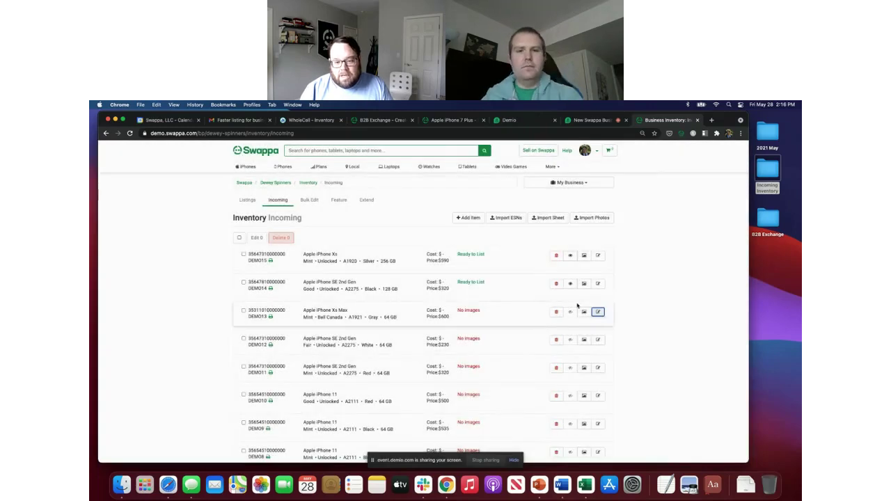
left_click(584, 311)
scroll(299, 347, "down", 4)
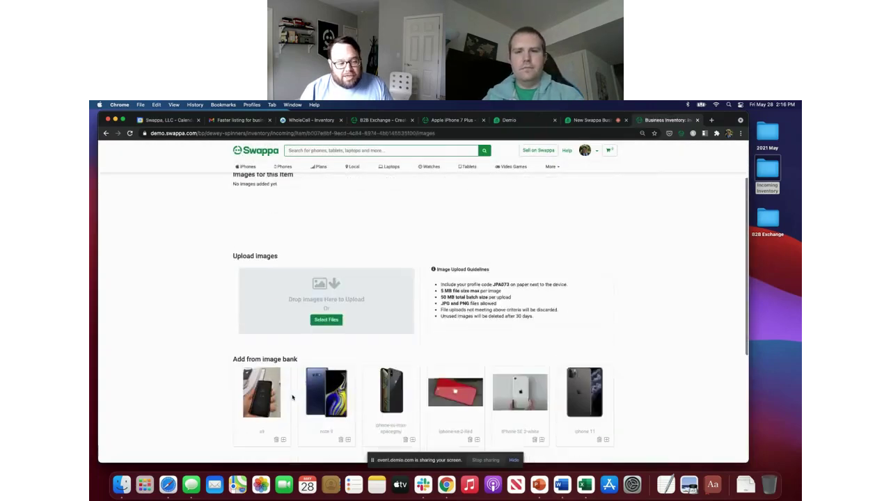
left_click(283, 416)
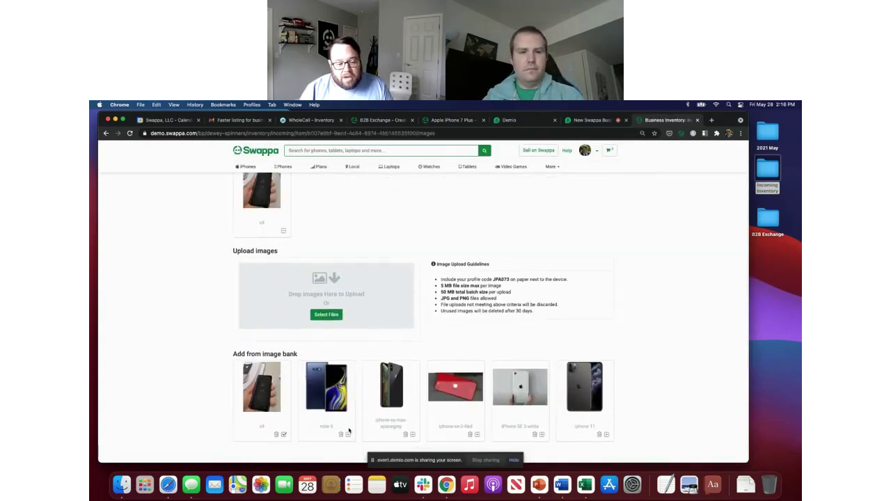
left_click(347, 434)
left_click(413, 434)
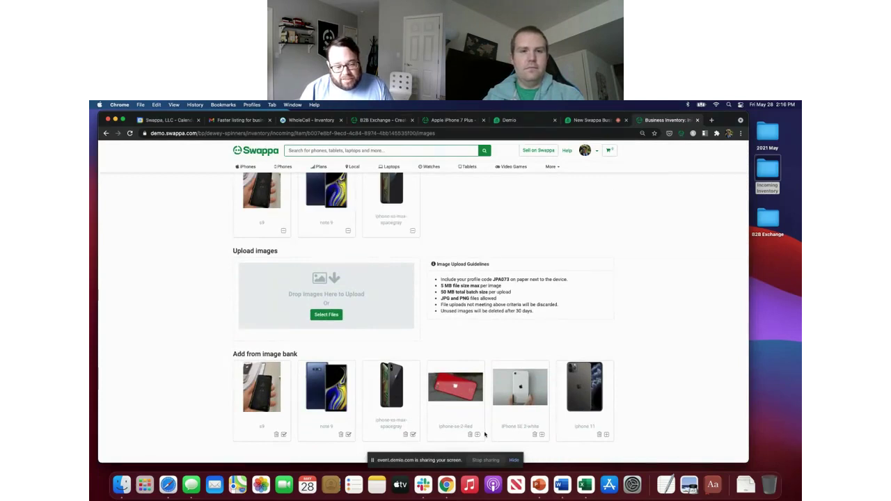
left_click(477, 434)
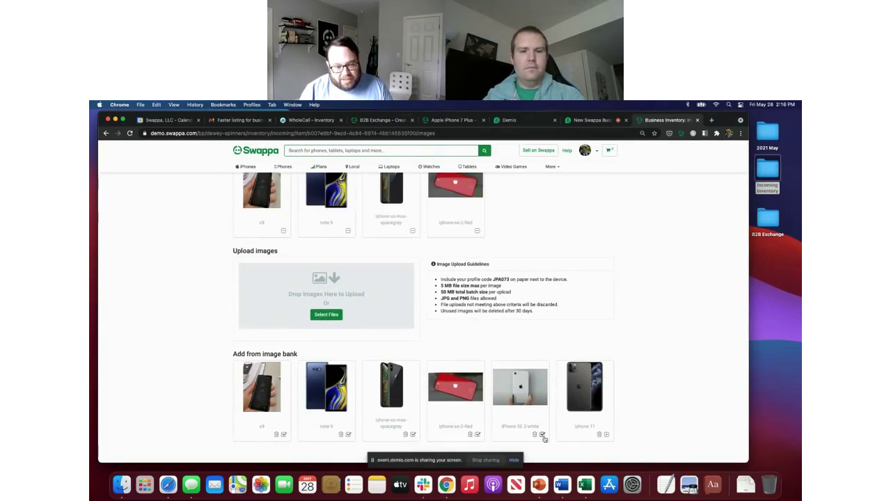
left_click(543, 435)
Step: Return to the Incoming inventory list with DEMO013 now Ready to List
scroll(385, 369, "down", 3)
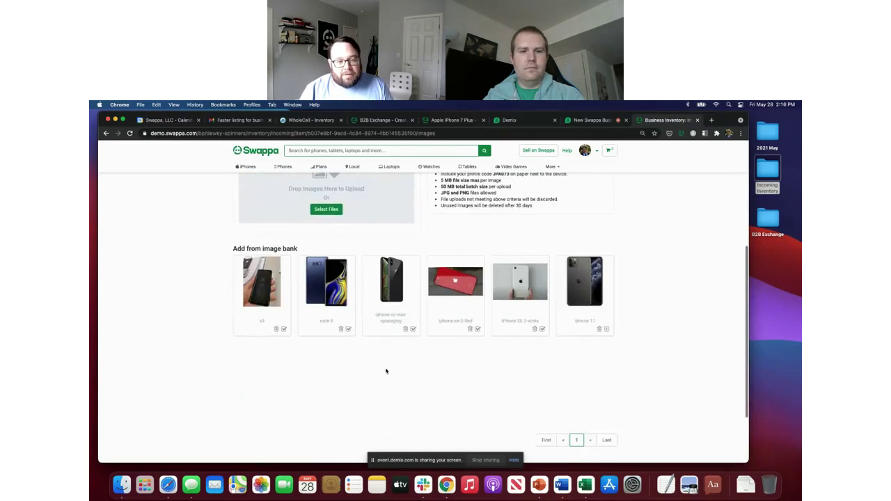
scroll(385, 370, "up", 5)
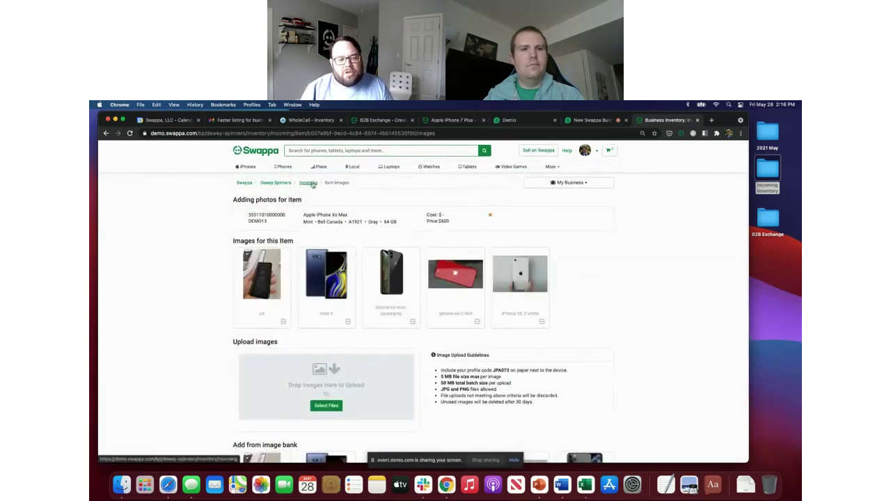
left_click(308, 183)
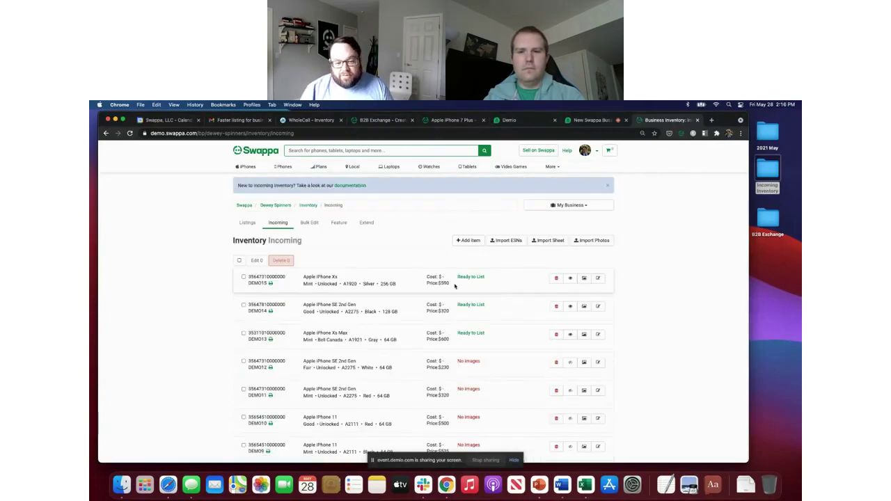
scroll(455, 294, "down", 1)
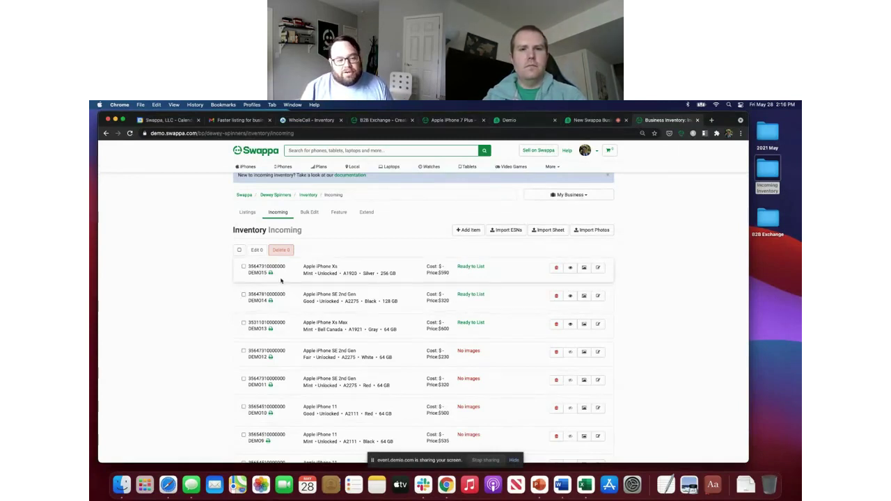
left_click(243, 267)
left_click(243, 294)
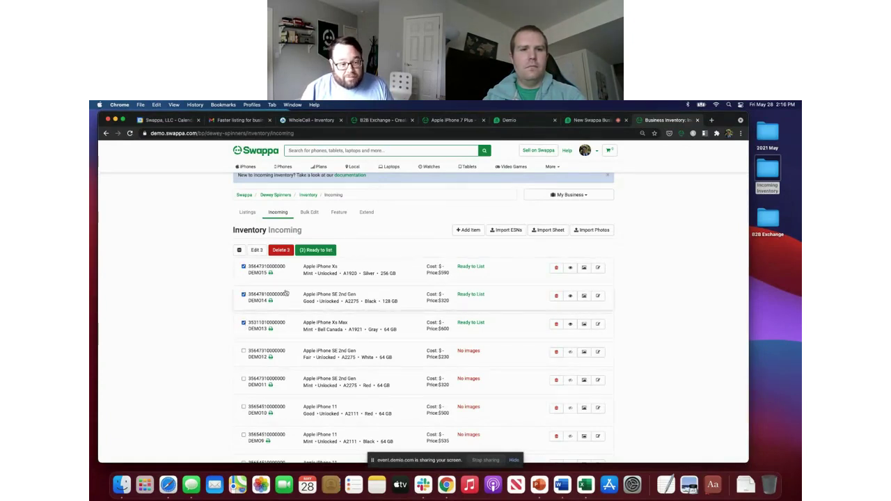
left_click(321, 254)
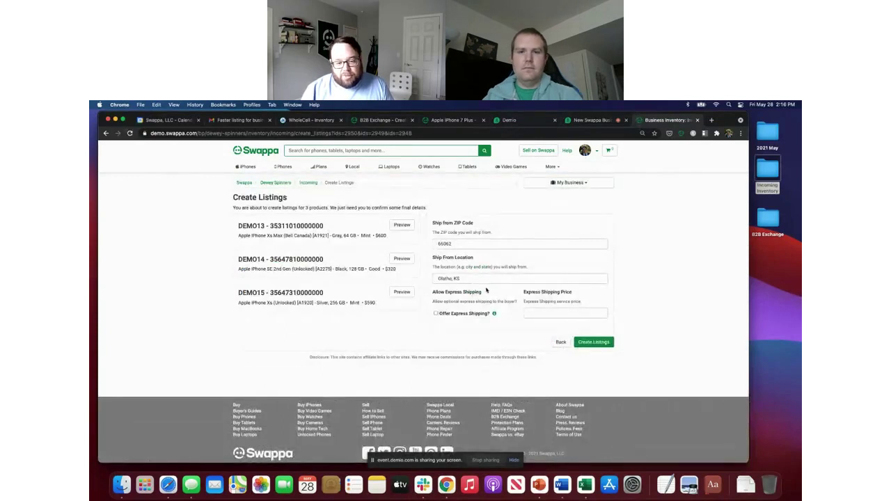
left_click(527, 313)
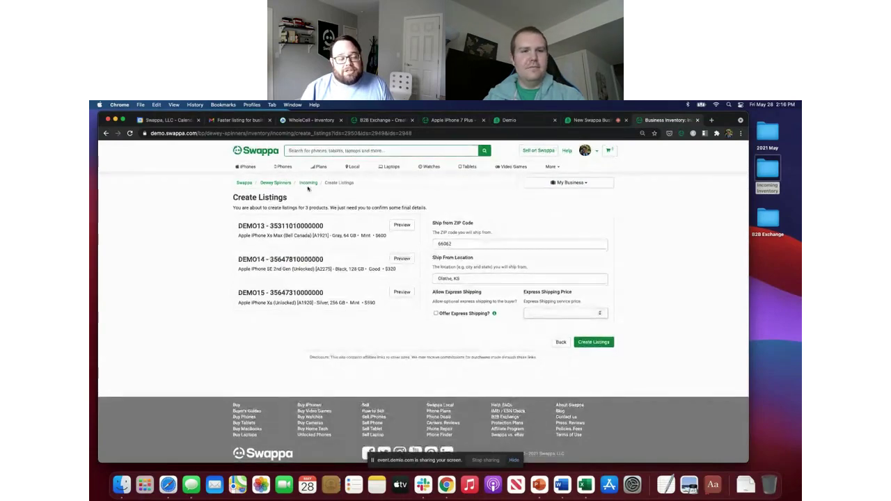
left_click(309, 184)
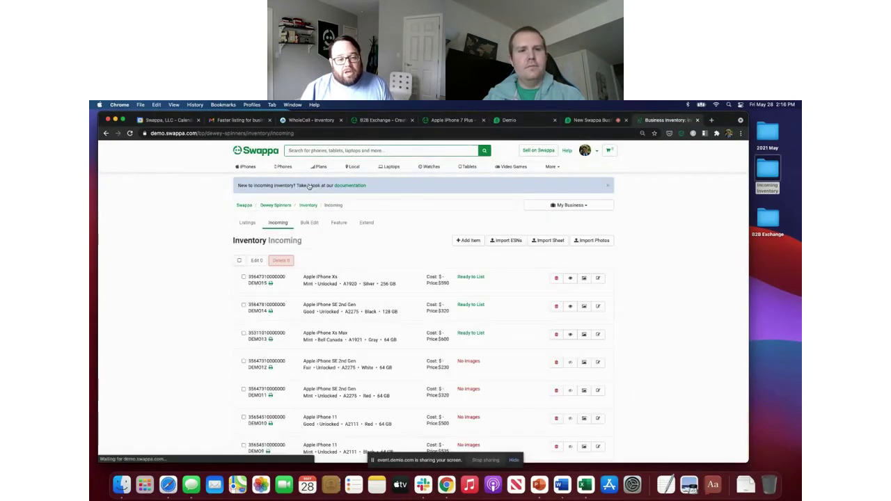
Step: Select and delete all 15 incoming items, then switch to the WholeCell inventory
left_click(238, 259)
left_click(285, 261)
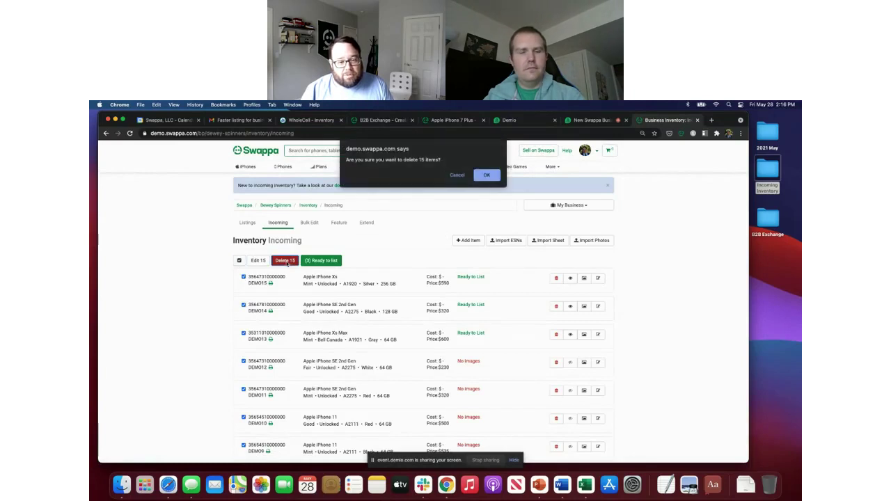
left_click(485, 177)
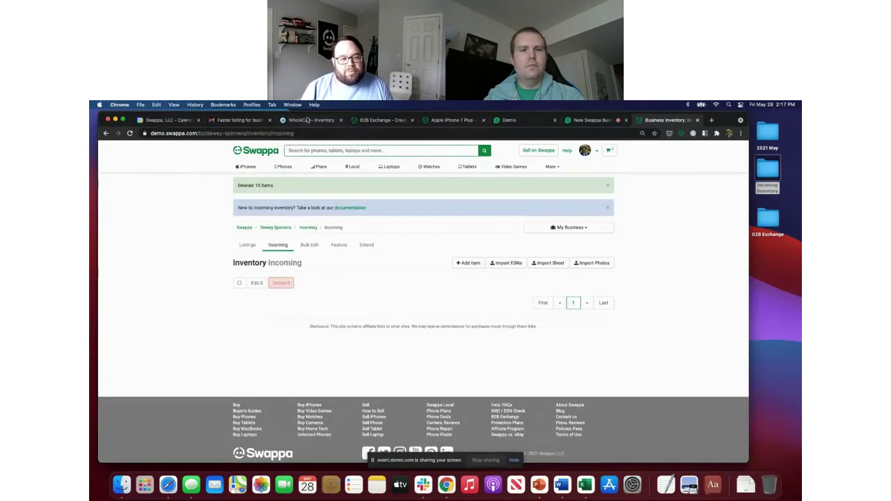
left_click(311, 120)
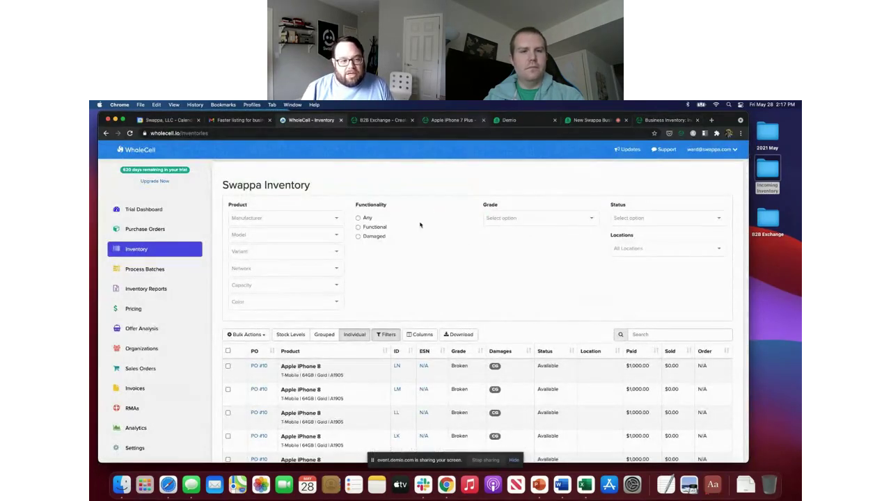
Step: Tick the iPad Pro 12.9" rows JQ, JP, JO and JM in the WholeCell inventory
scroll(417, 242, "down", 10)
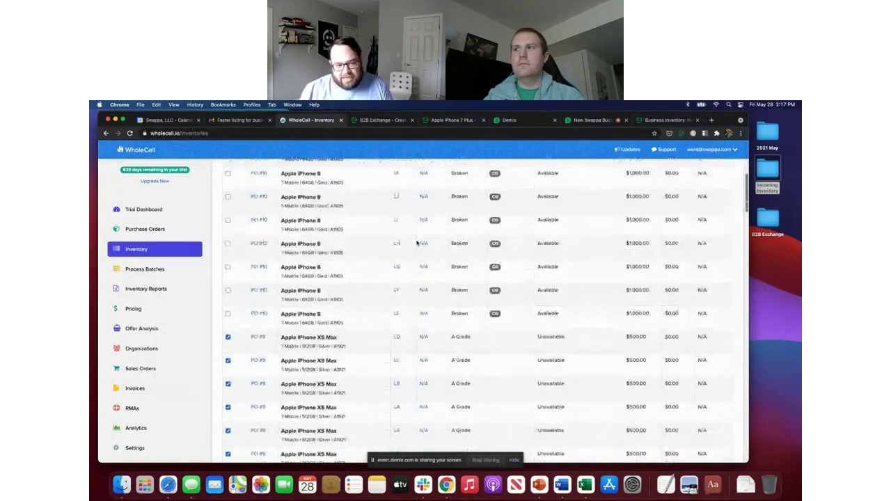
scroll(425, 252, "down", 3)
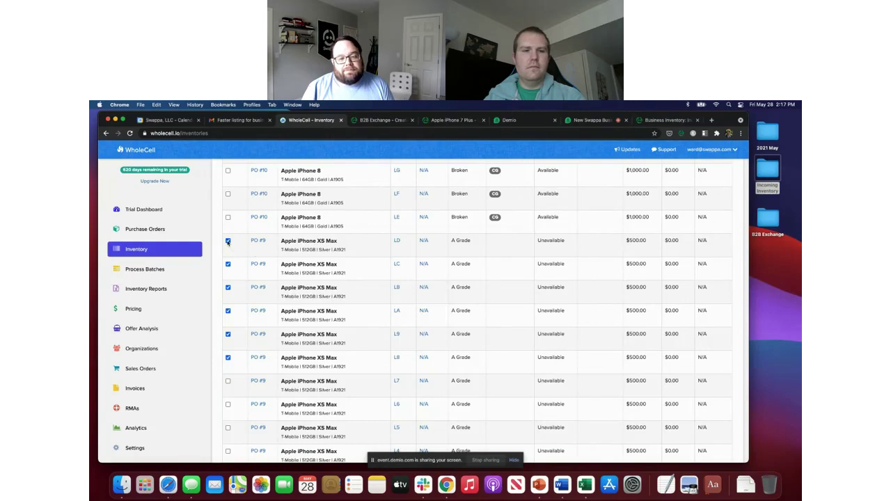
scroll(327, 301, "down", 1)
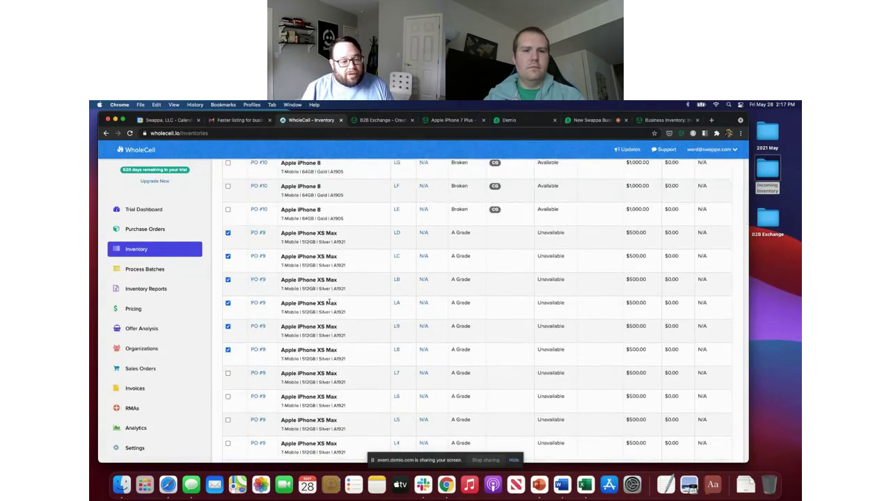
scroll(327, 299, "down", 1)
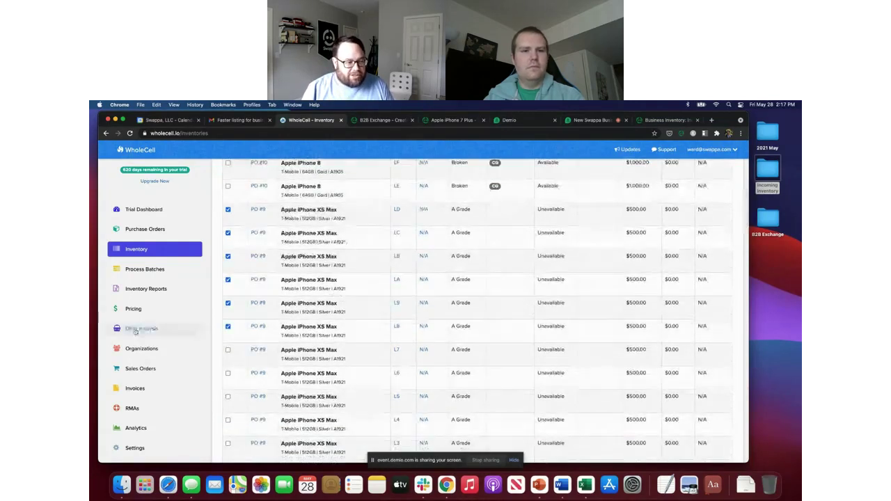
scroll(142, 335, "down", 2)
scroll(142, 337, "up", 2)
scroll(141, 338, "down", 2)
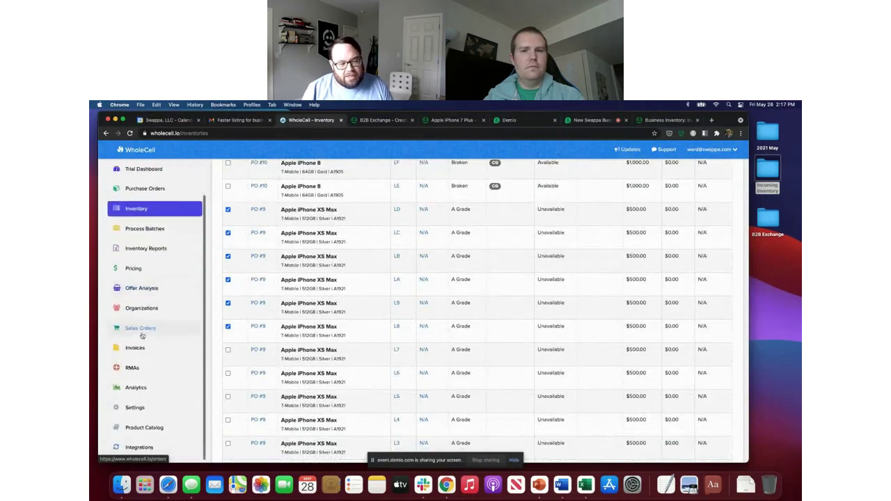
scroll(245, 329, "down", 2)
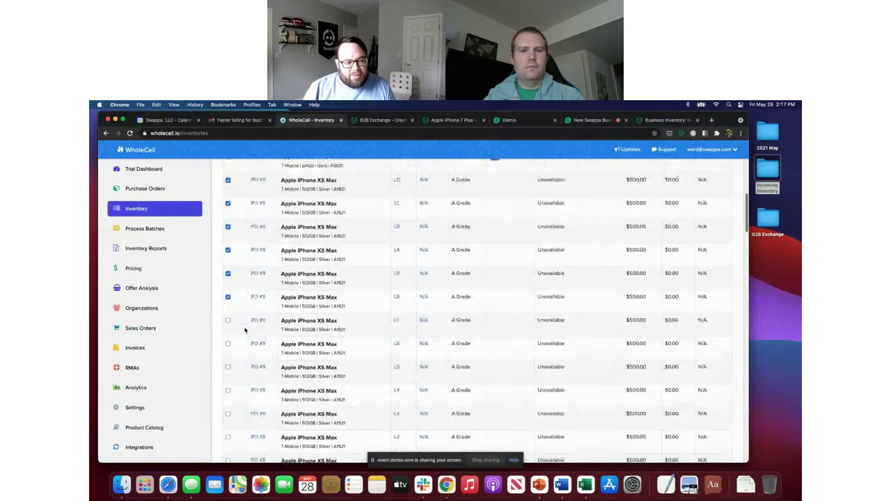
scroll(245, 329, "up", 1)
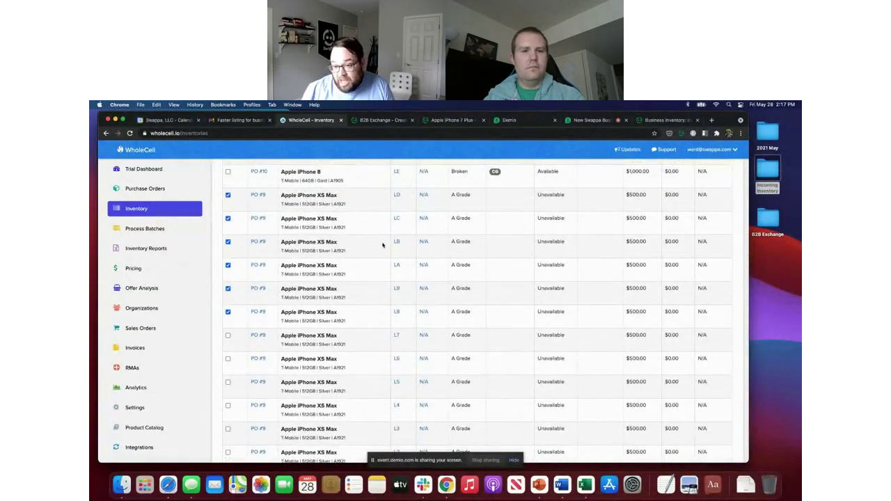
scroll(382, 245, "down", 15)
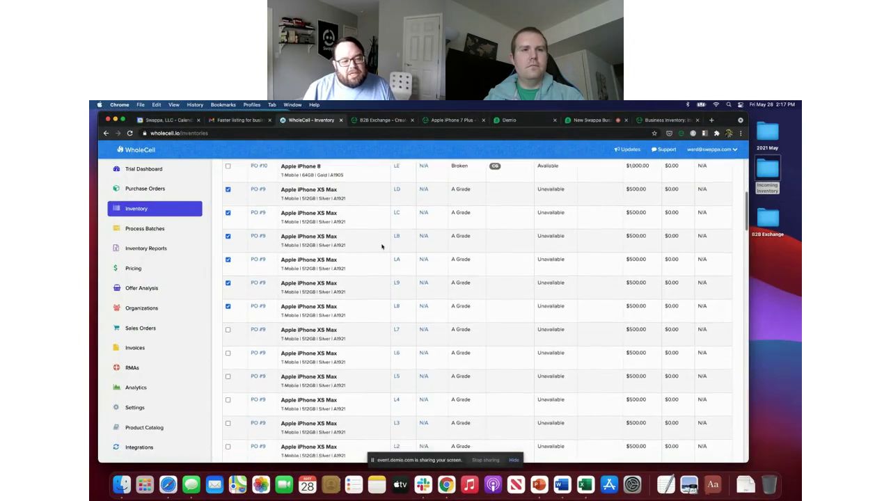
scroll(382, 246, "down", 18)
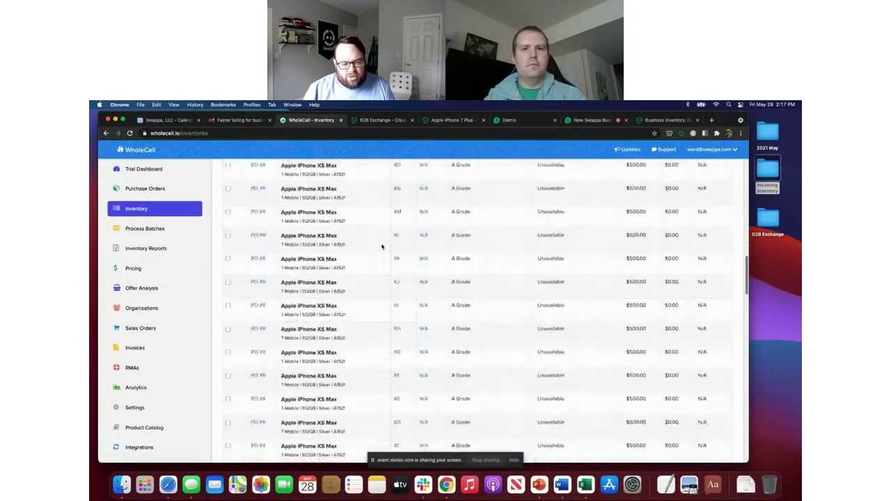
scroll(382, 246, "down", 9)
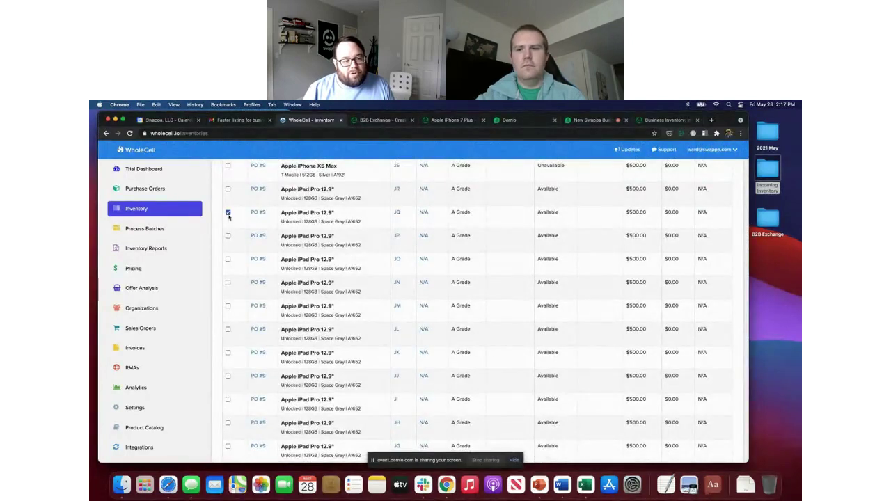
left_click(227, 212)
left_click(227, 236)
left_click(227, 259)
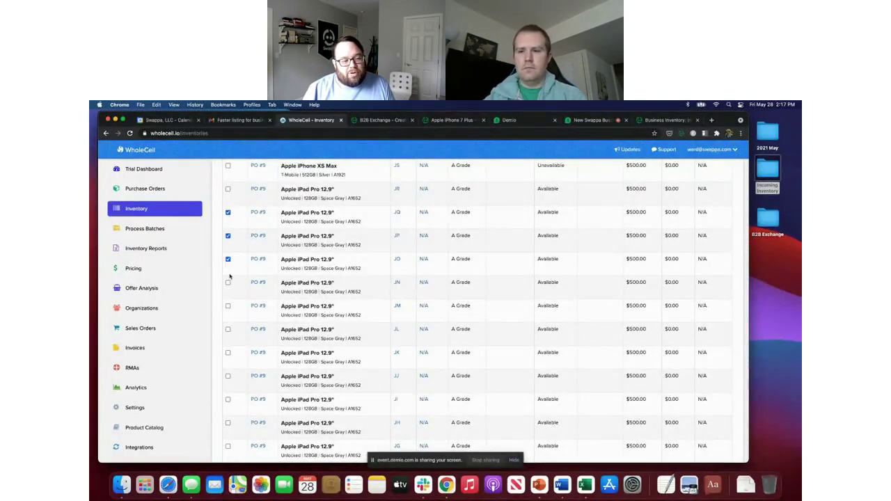
left_click(228, 307)
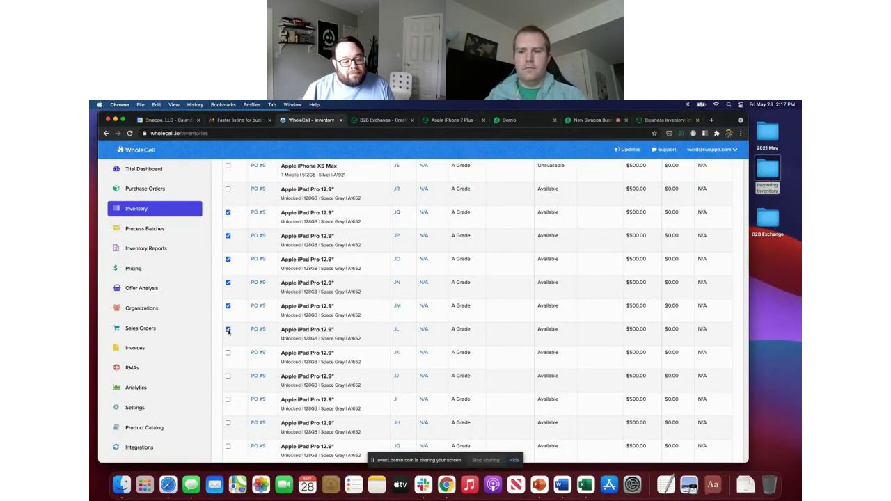
scroll(230, 327, "up", 15)
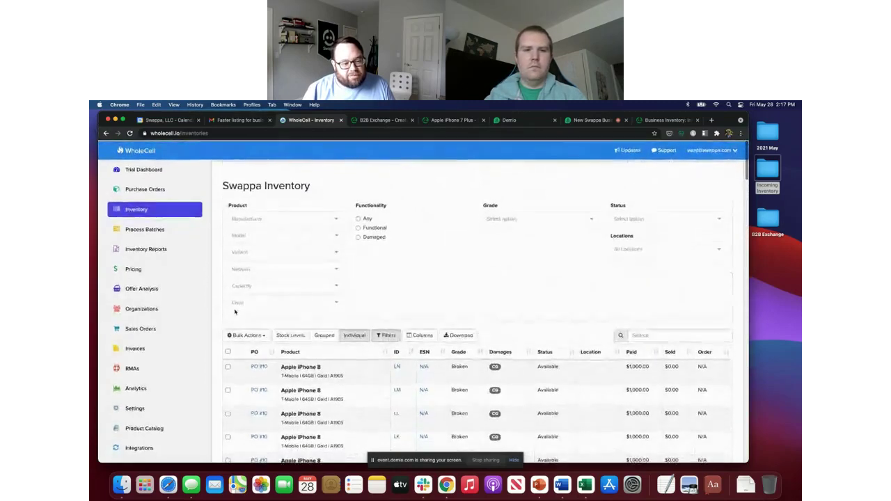
Step: Export the ticked units to Swappa with the List on Swappa bulk action, then close the confirmation
left_click(247, 335)
scroll(249, 337, "down", 4)
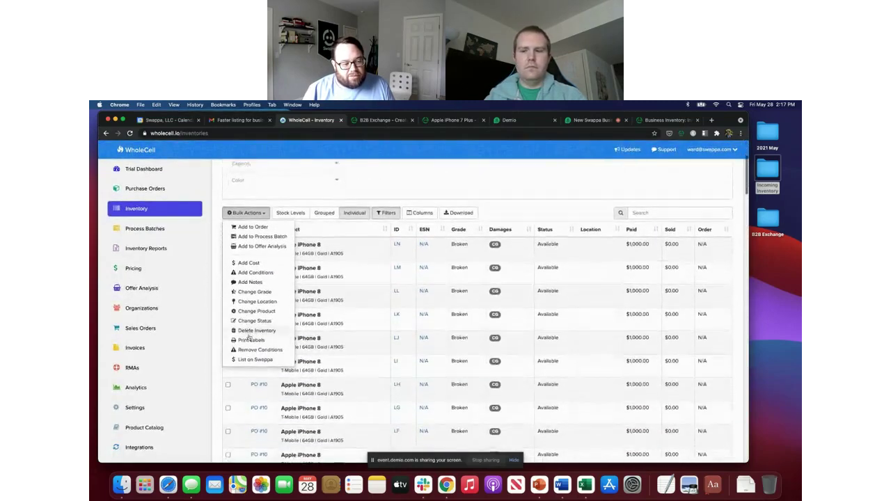
left_click(255, 358)
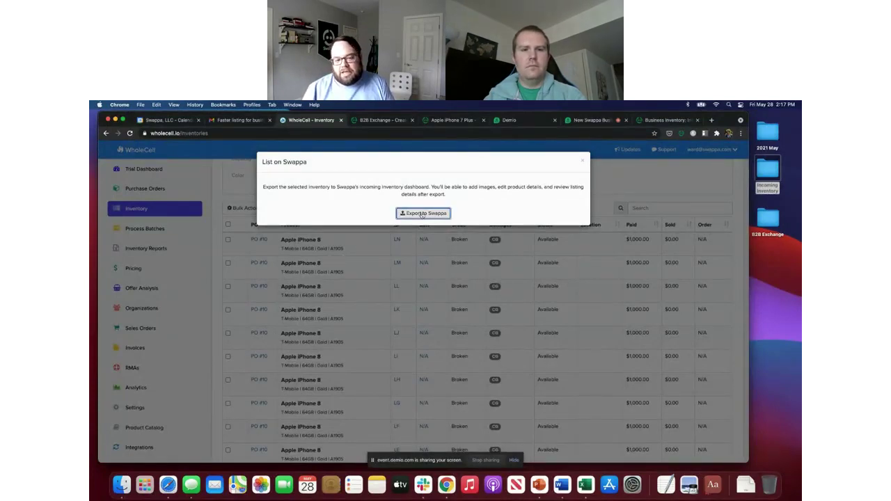
left_click(421, 213)
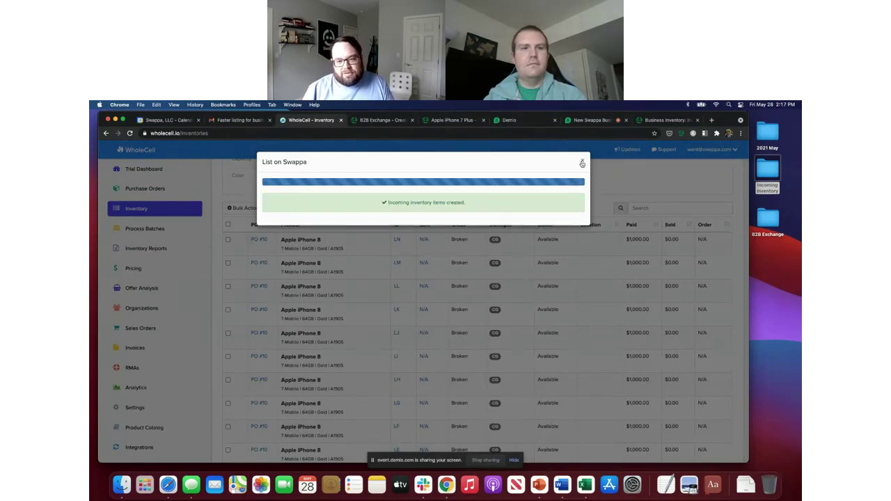
left_click(581, 163)
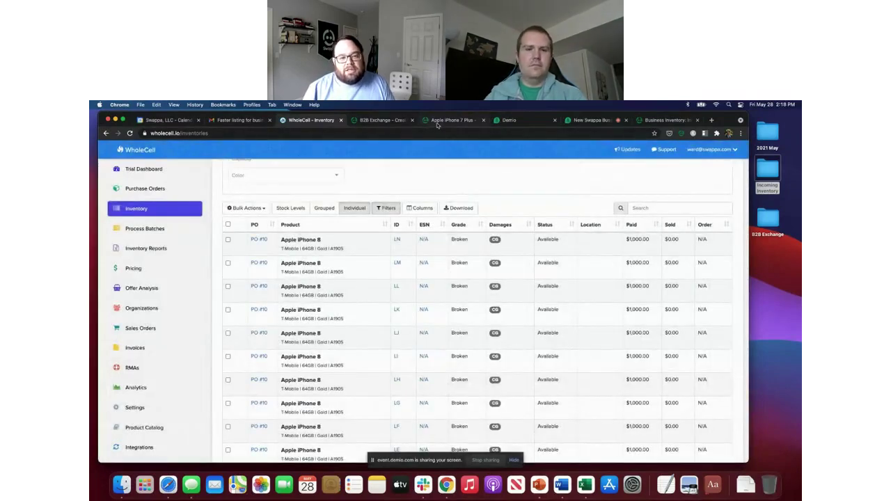
Step: Reload Swappa's Incoming inventory to show the exported iPhone Xs Max and A1652 128 GB units
left_click(661, 120)
key("super+r")
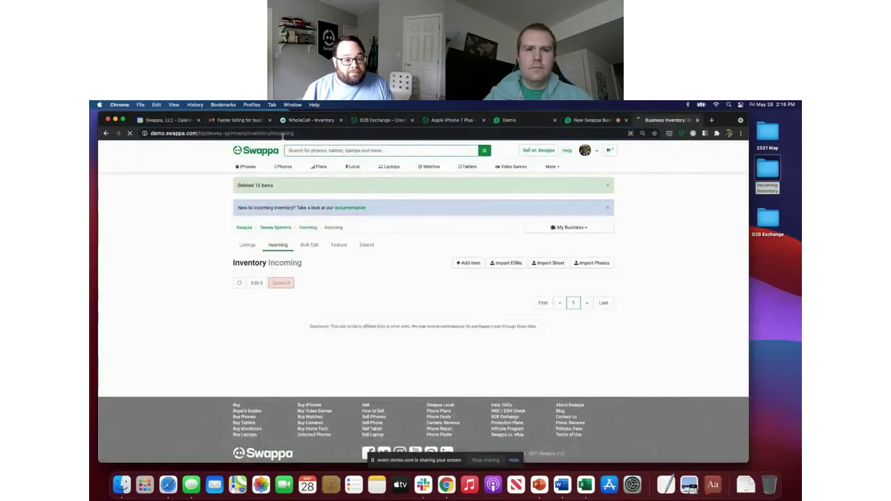
scroll(204, 297, "down", 15)
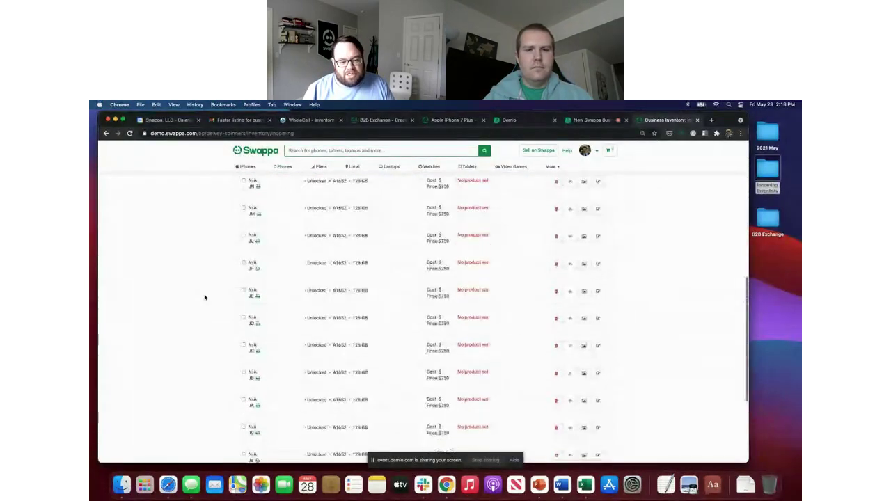
scroll(205, 297, "up", 15)
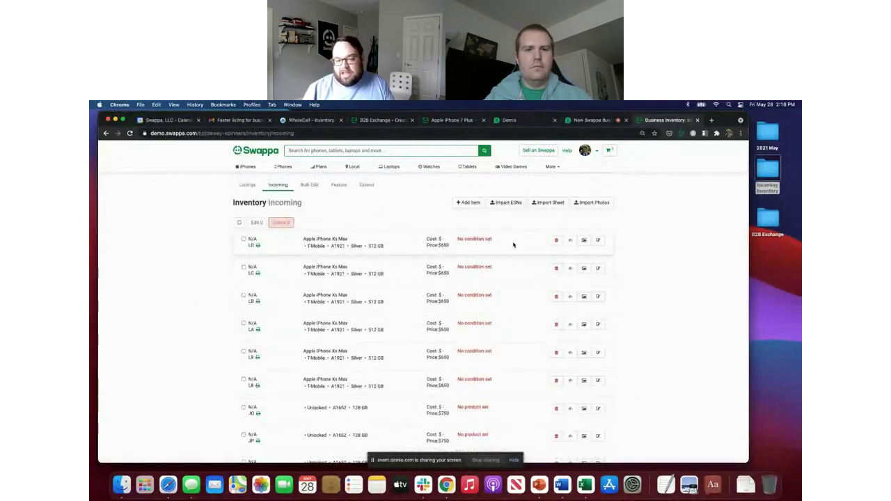
Step: Edit incoming items LD, LC and LB in turn, giving each Mint condition and saving
left_click(597, 240)
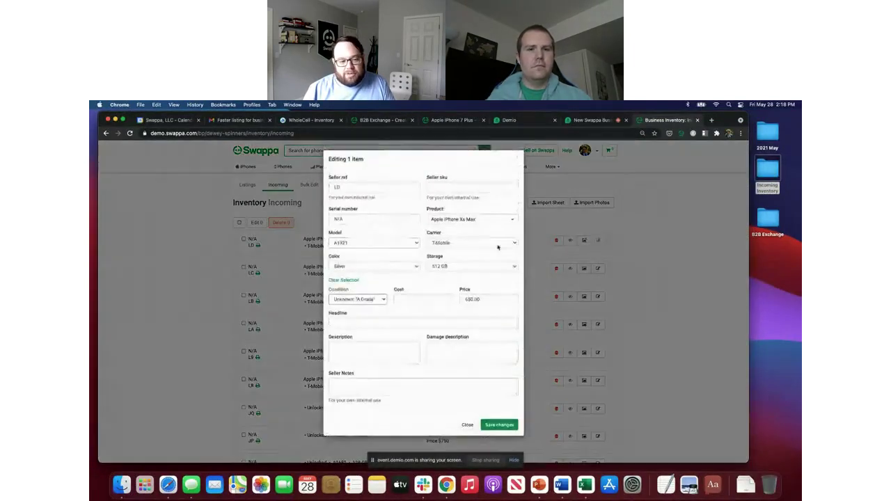
left_click(370, 300)
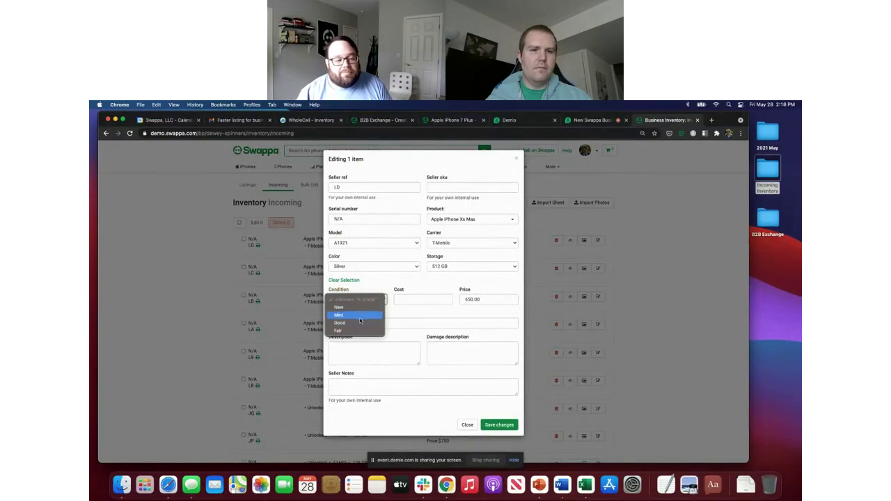
left_click(360, 317)
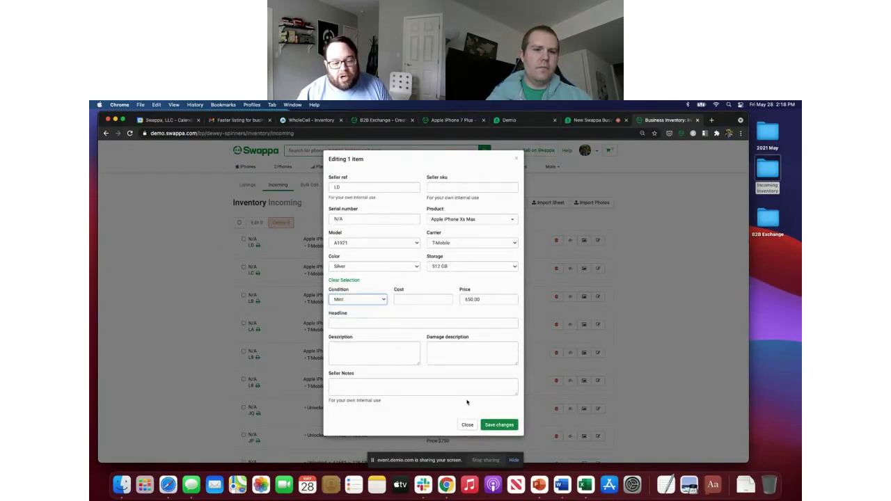
left_click(497, 424)
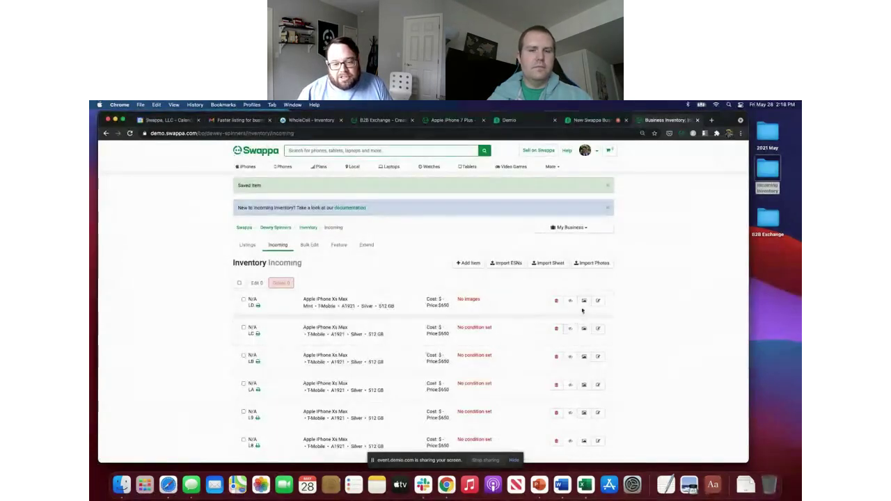
left_click(597, 329)
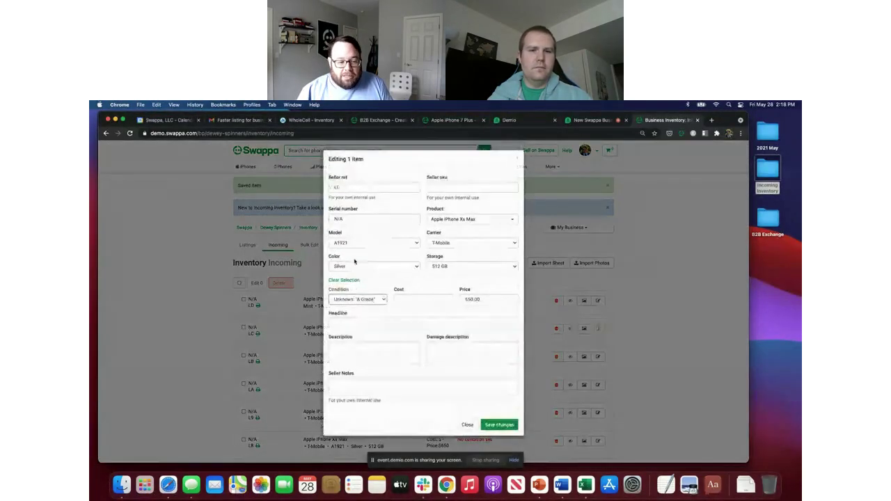
left_click(357, 299)
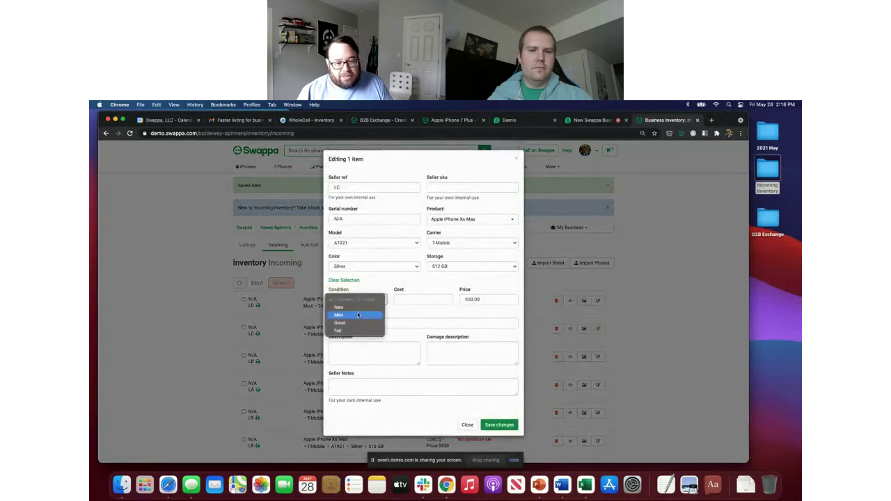
left_click(357, 315)
left_click(503, 423)
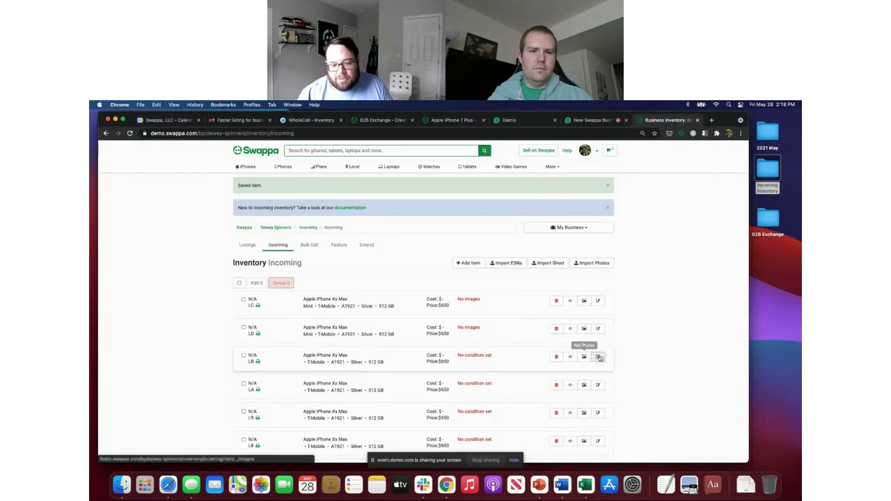
left_click(599, 356)
left_click(357, 300)
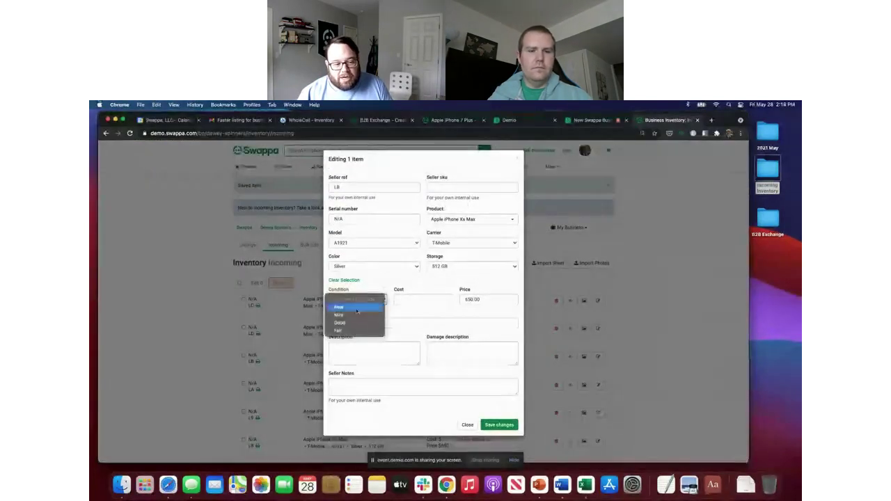
left_click(355, 315)
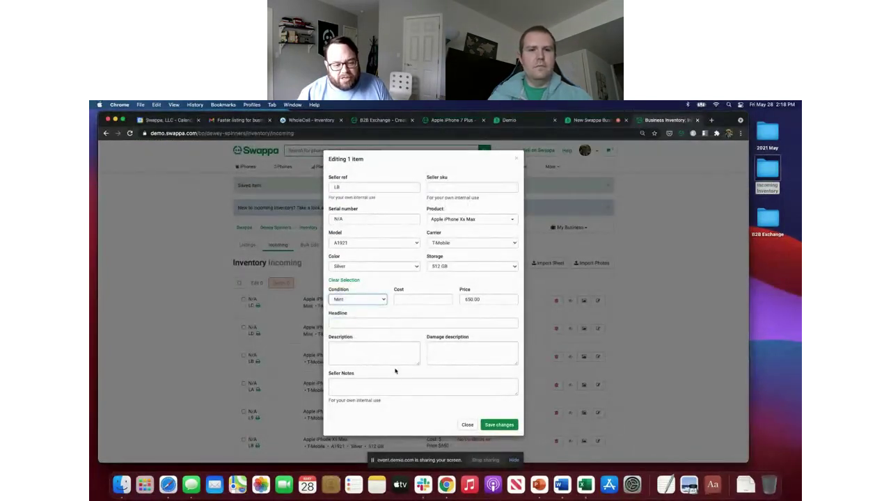
left_click(502, 422)
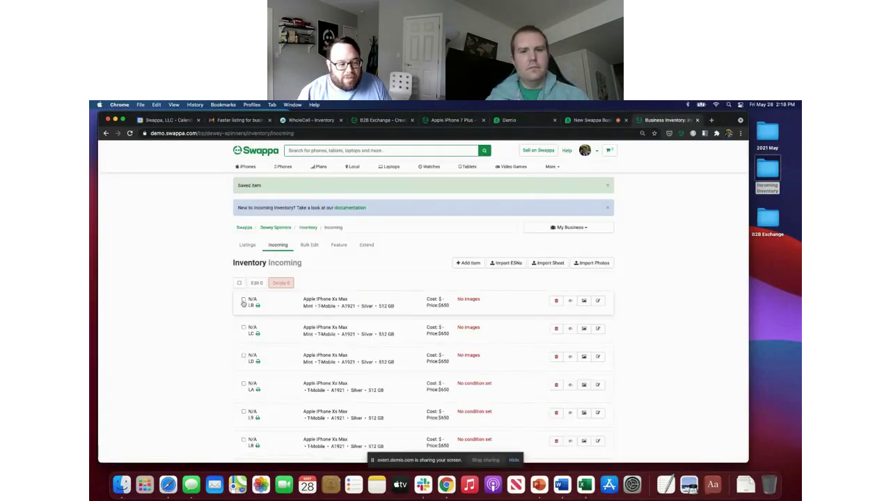
Step: Tick the LB and LC row checkboxes, then untick them so no rows stay selected
left_click(244, 300)
left_click(244, 327)
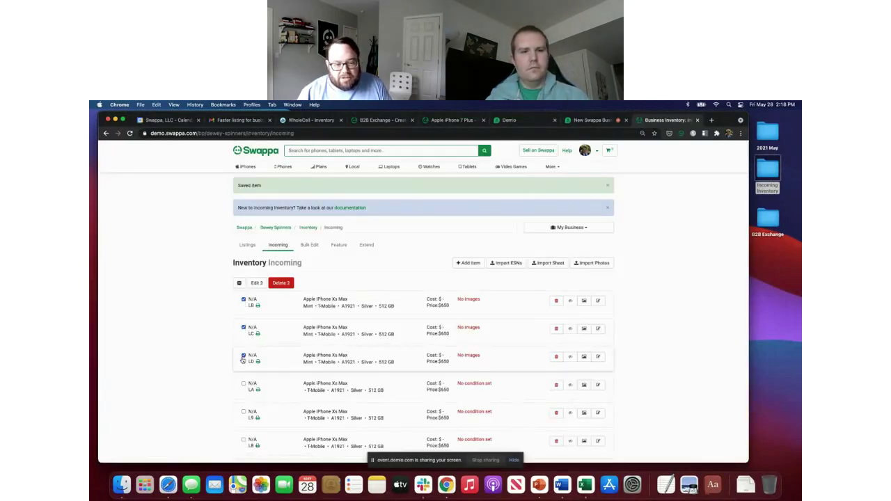
left_click(243, 300)
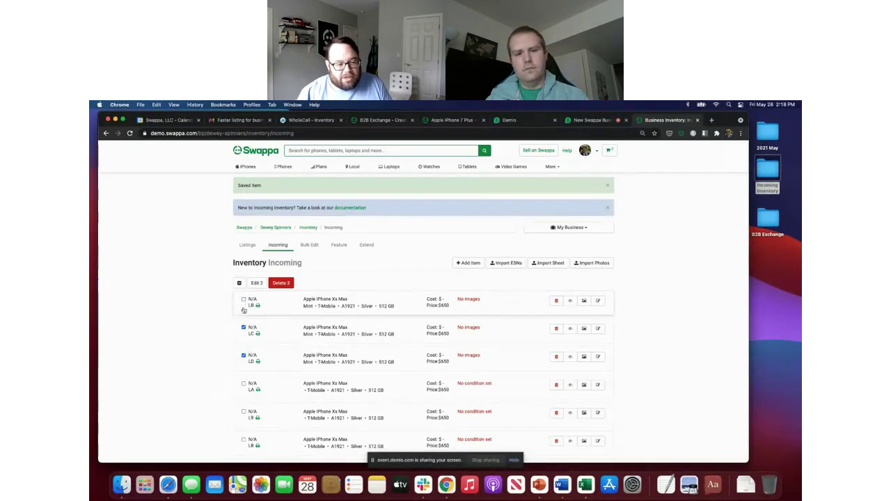
left_click(244, 355)
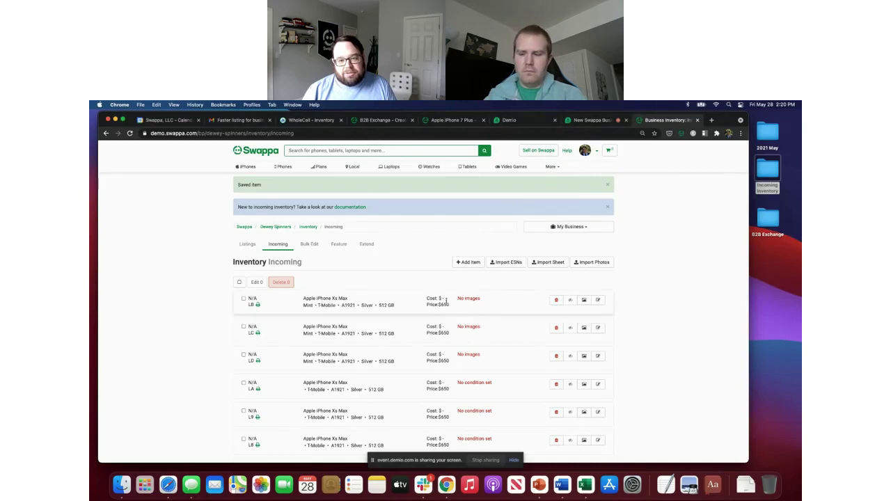
Step: Switch from the Business Inventory tab to the Demio webinar tab with Ctrl+Shift+Tab
key("ctrl+shift+Tab")
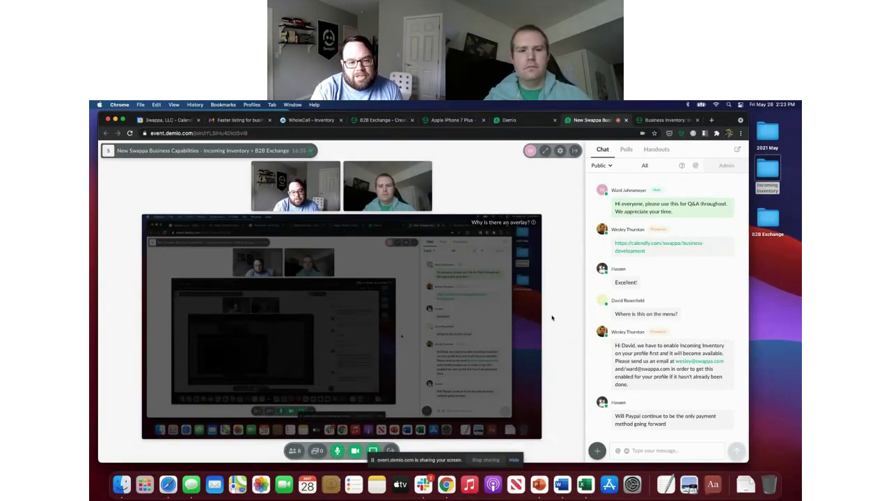
key("XF86AudioLowerVolume")
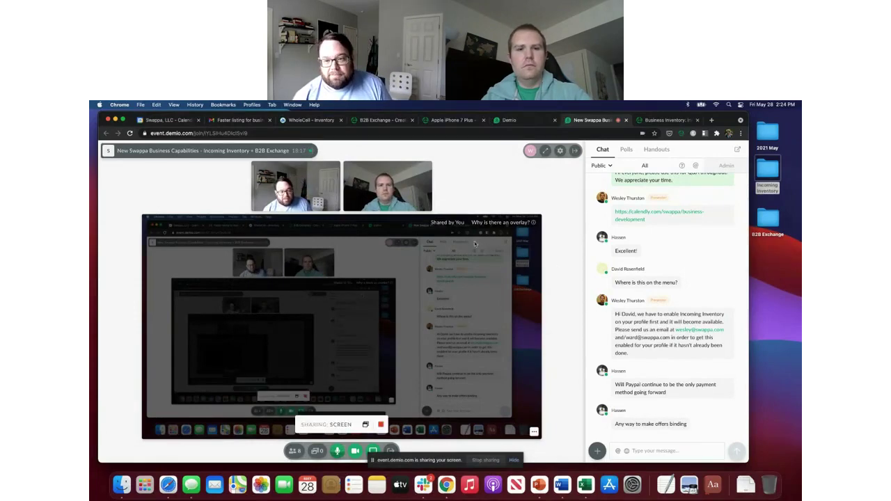
left_click(657, 122)
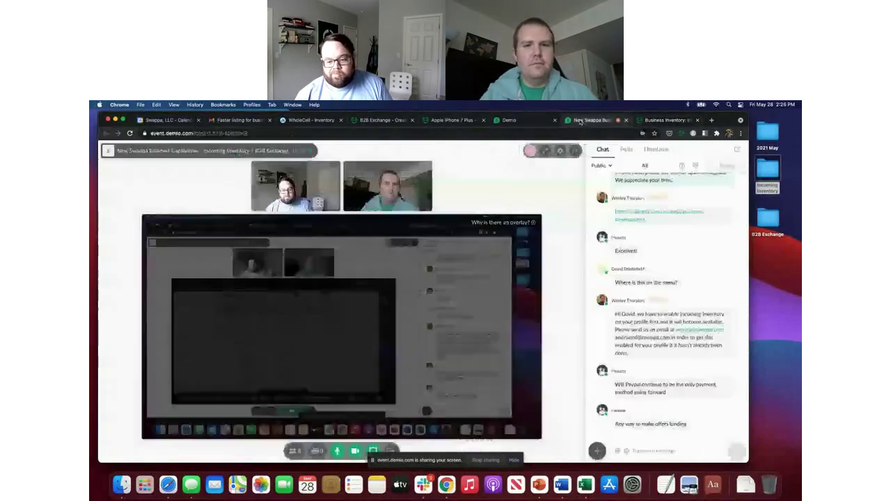
left_click(581, 121)
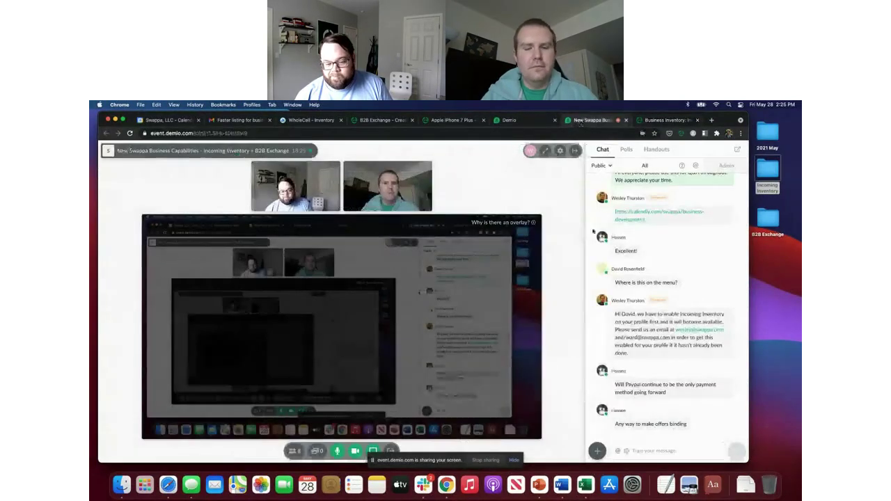
mouse_move(379, 417)
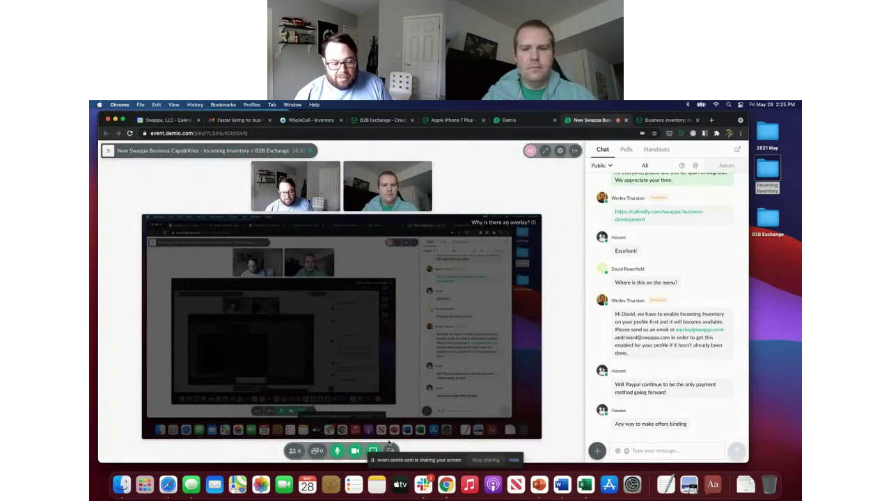
Step: Return to the Swappa incoming inventory tab and open Exchange Dashboard from the My Business menu
left_click(666, 123)
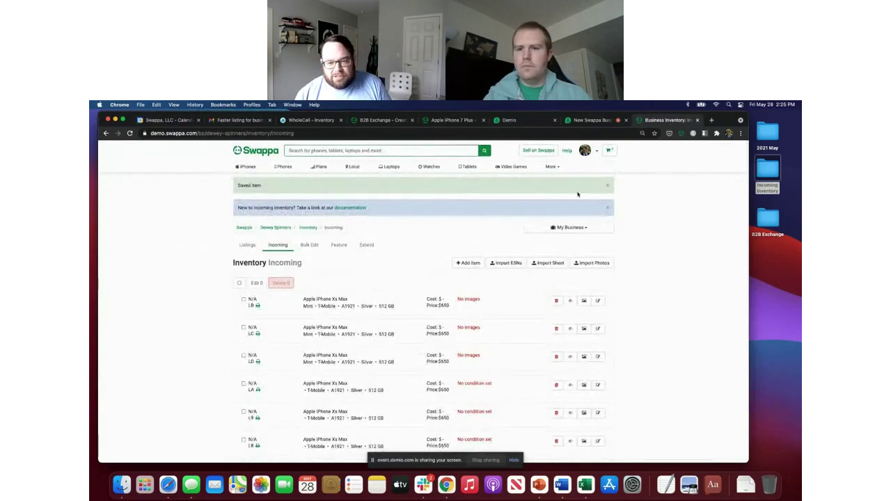
left_click(589, 227)
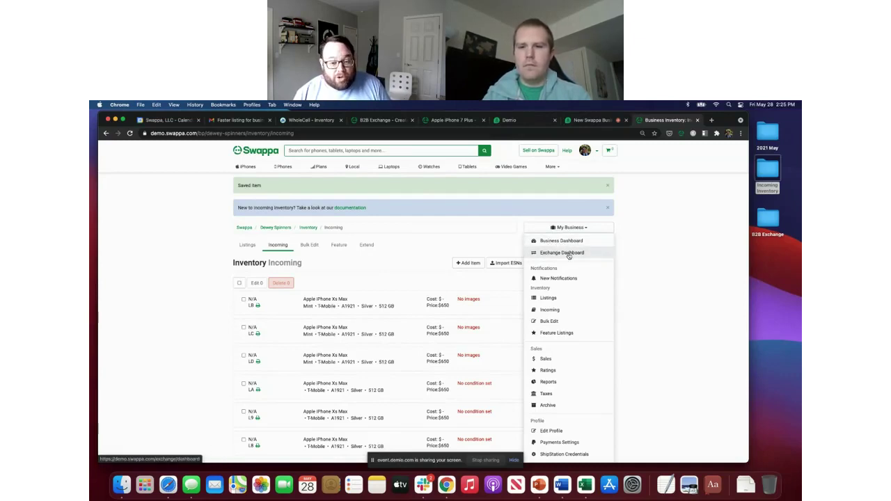
left_click(568, 253)
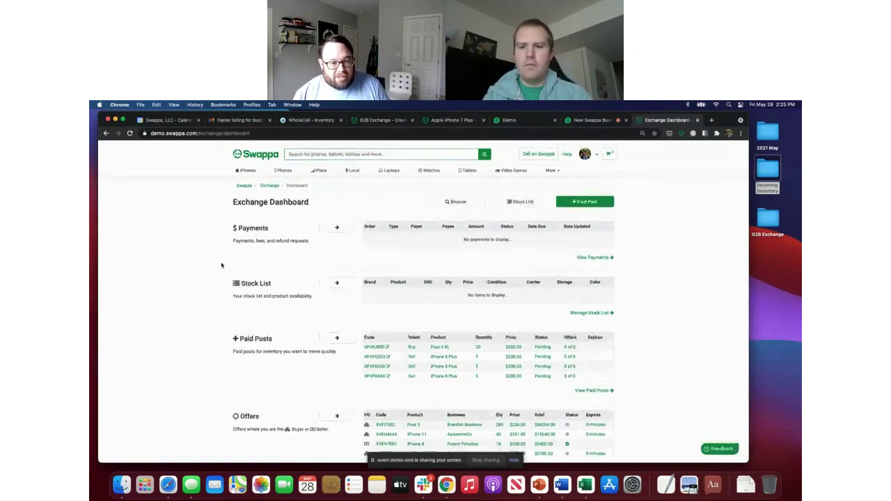
Step: Go to the B2B Exchange overview page and scroll through its wholesale marketplace information
left_click(270, 183)
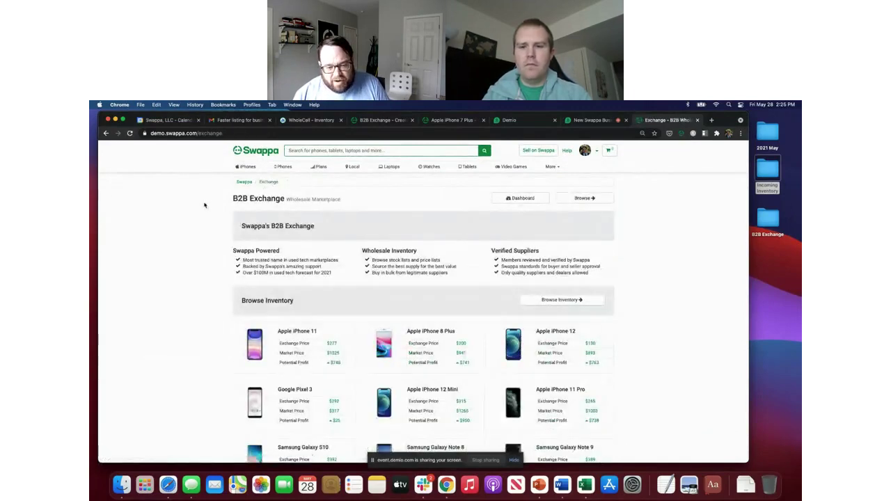
scroll(205, 205, "down", 3)
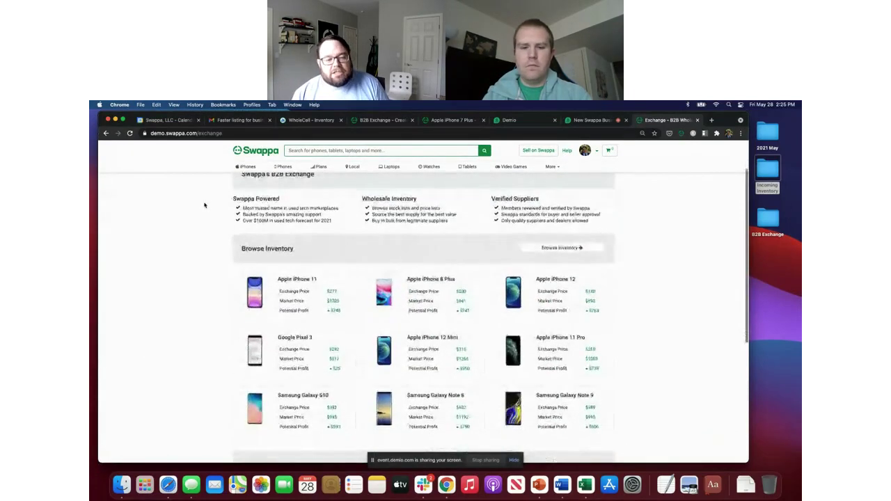
scroll(204, 203, "up", 2)
scroll(398, 410, "down", 1)
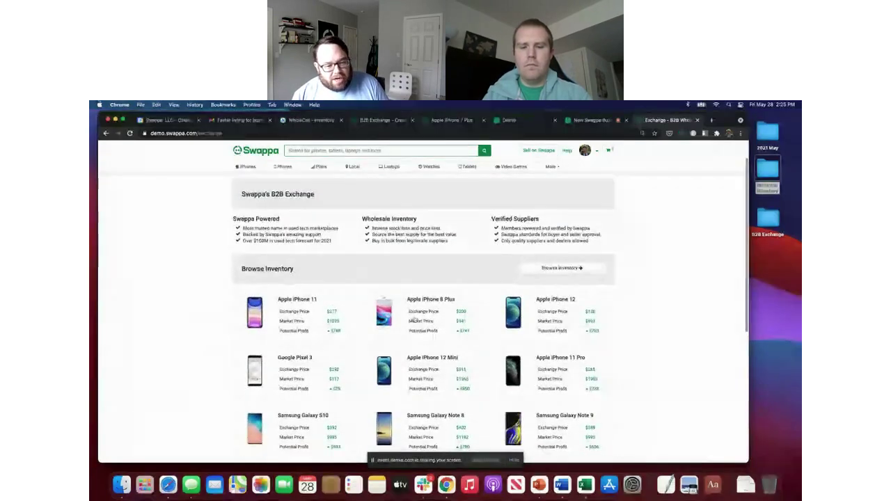
scroll(417, 320, "down", 3)
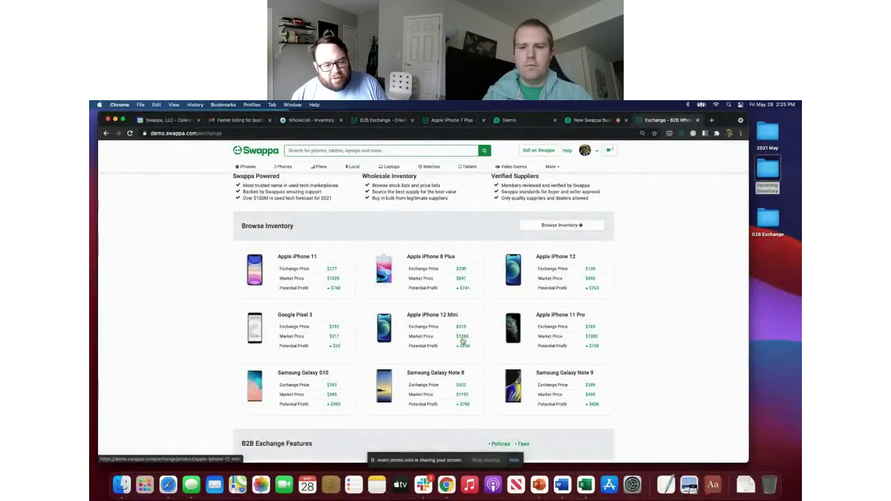
scroll(468, 327, "up", 2)
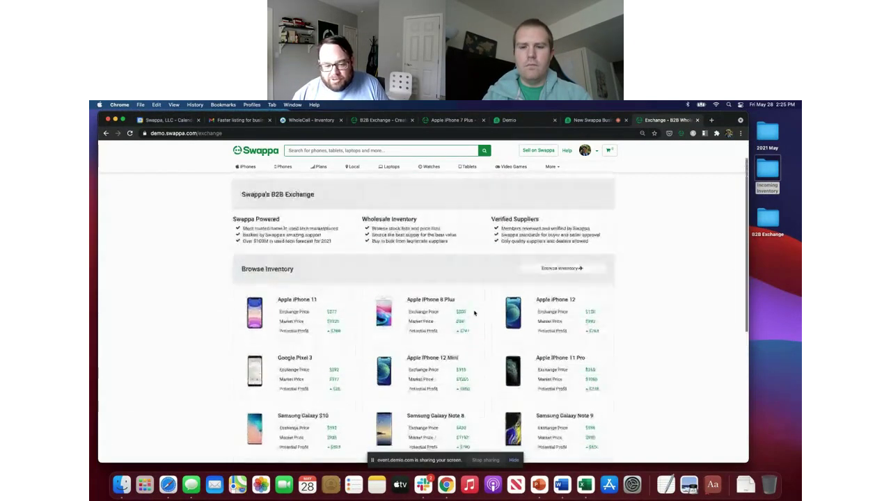
scroll(474, 312, "up", 2)
scroll(474, 312, "down", 2)
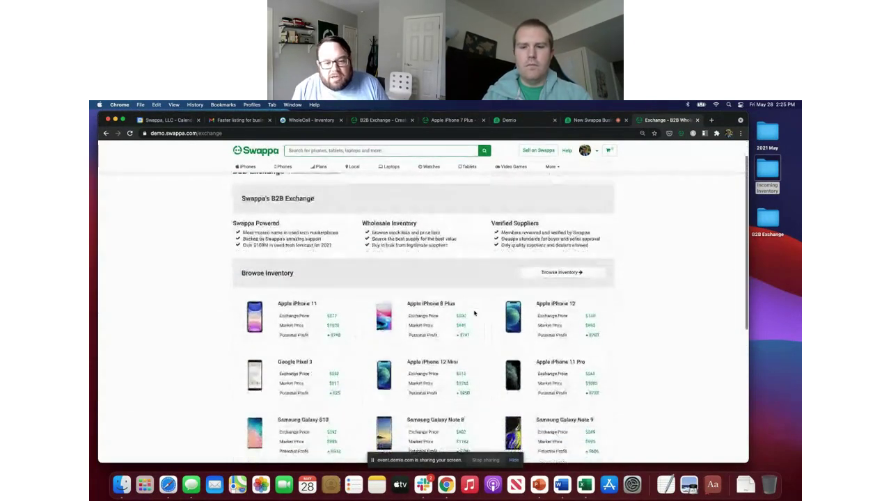
scroll(474, 312, "up", 2)
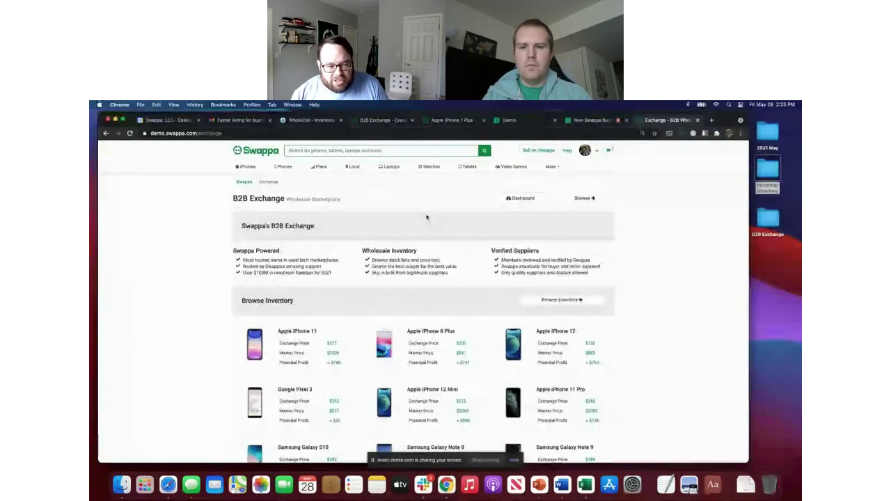
scroll(431, 221, "down", 1)
scroll(433, 224, "up", 1)
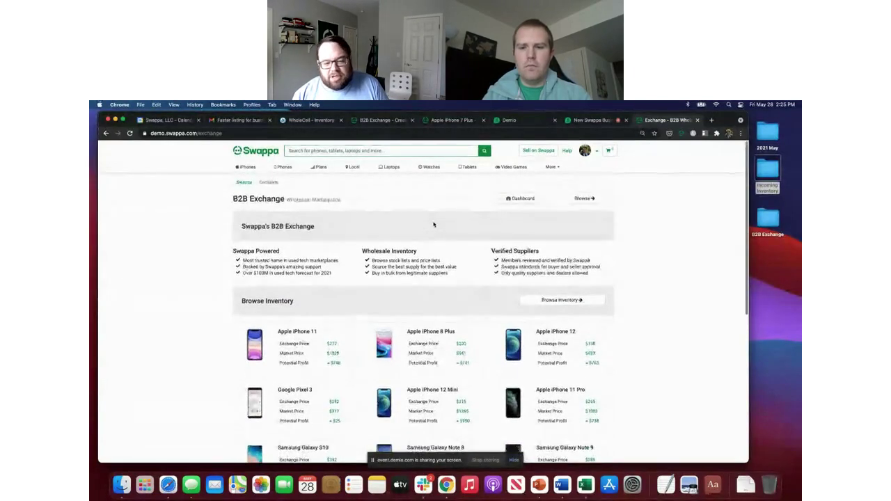
scroll(434, 224, "down", 2)
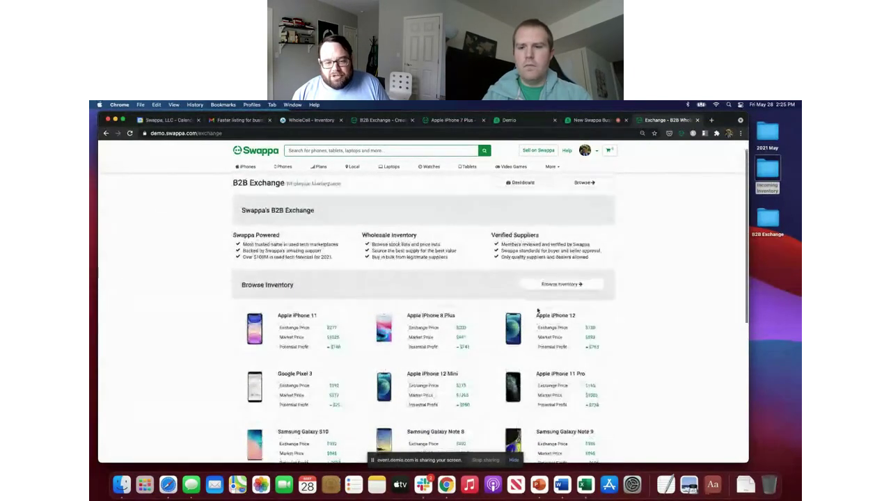
scroll(537, 310, "down", 5)
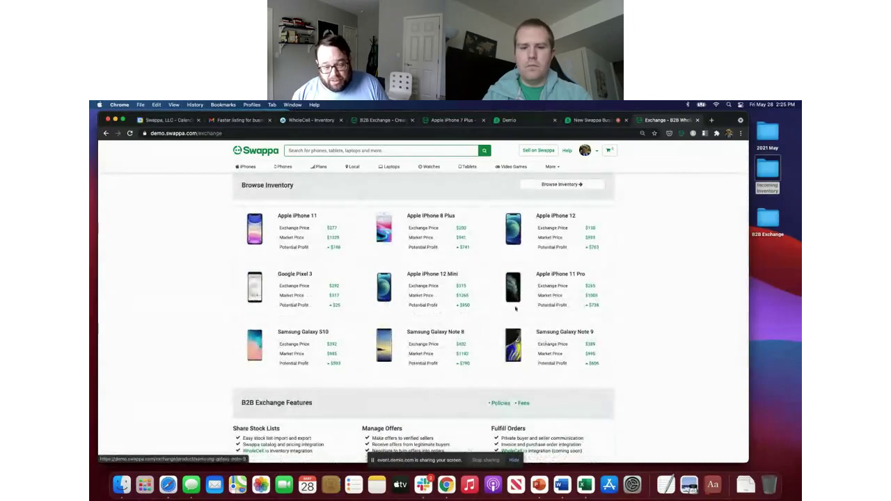
Step: Browse the wholesale inventory listing of nine phones, then return to the Exchange Dashboard
left_click(571, 184)
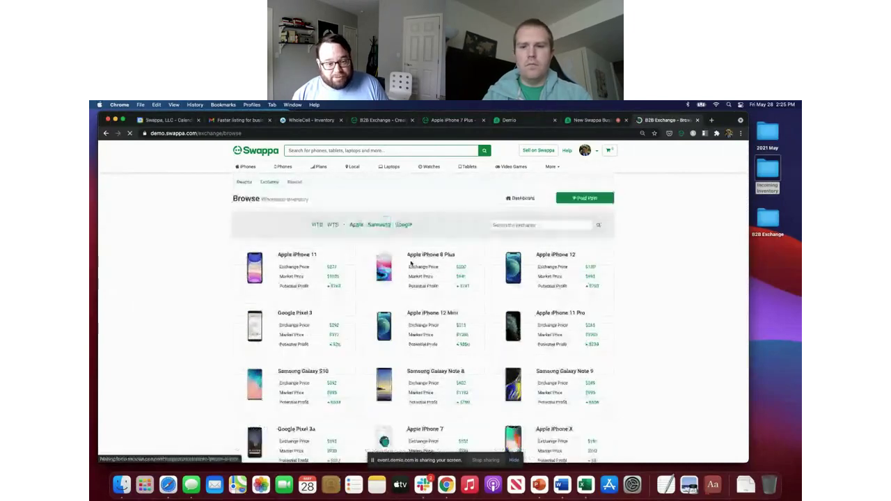
scroll(410, 263, "down", 3)
scroll(411, 264, "up", 3)
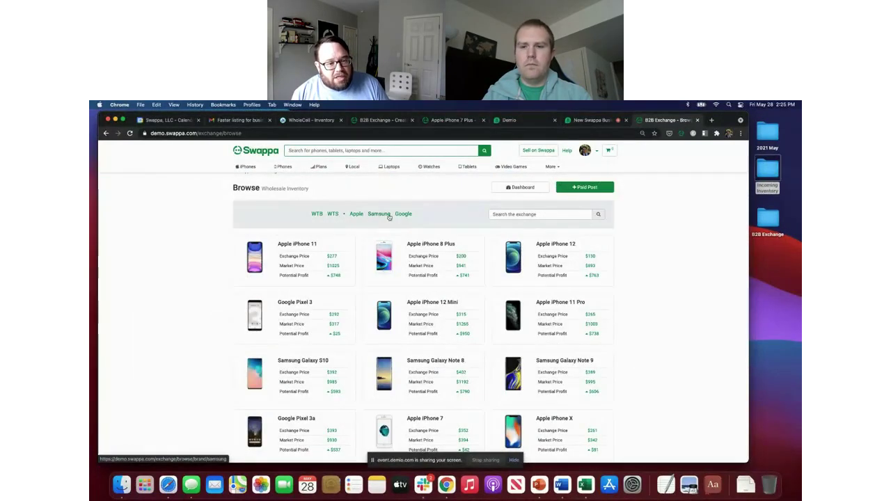
scroll(412, 250, "down", 2)
scroll(414, 248, "down", 8)
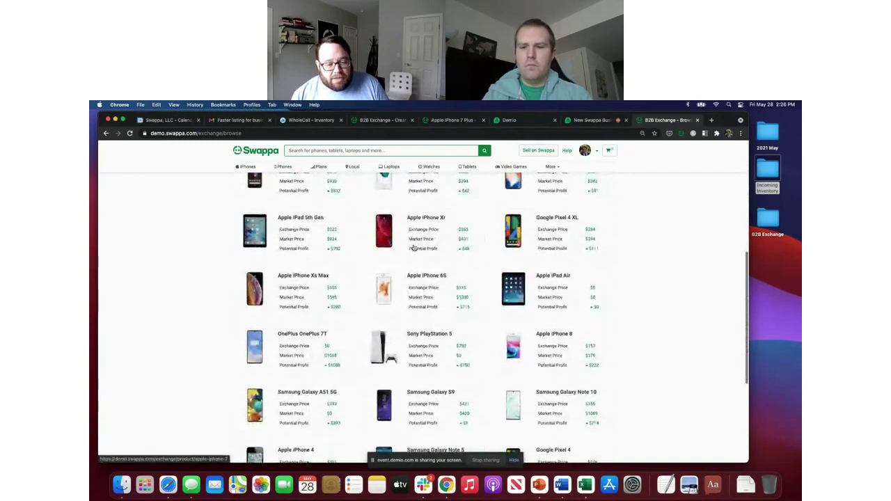
scroll(413, 247, "up", 12)
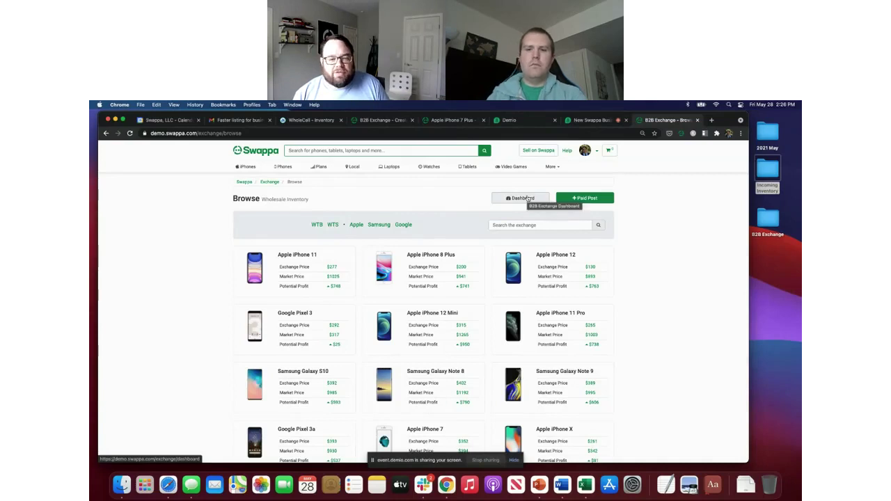
left_click(524, 198)
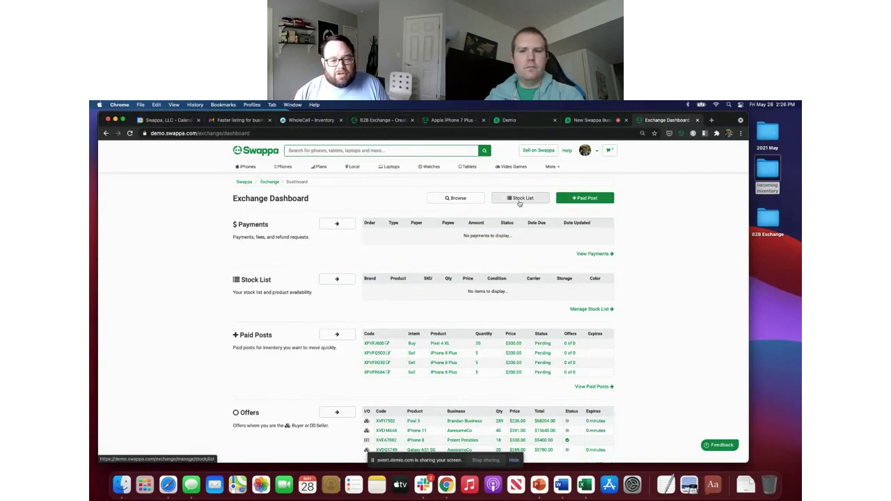
Step: From the Stock List page, start an import and attach the stock list CSV file
left_click(337, 280)
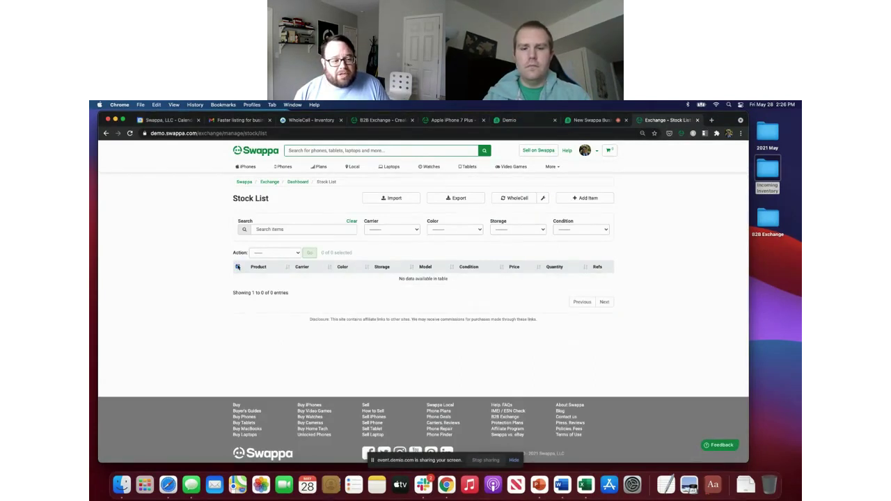
left_click(237, 266)
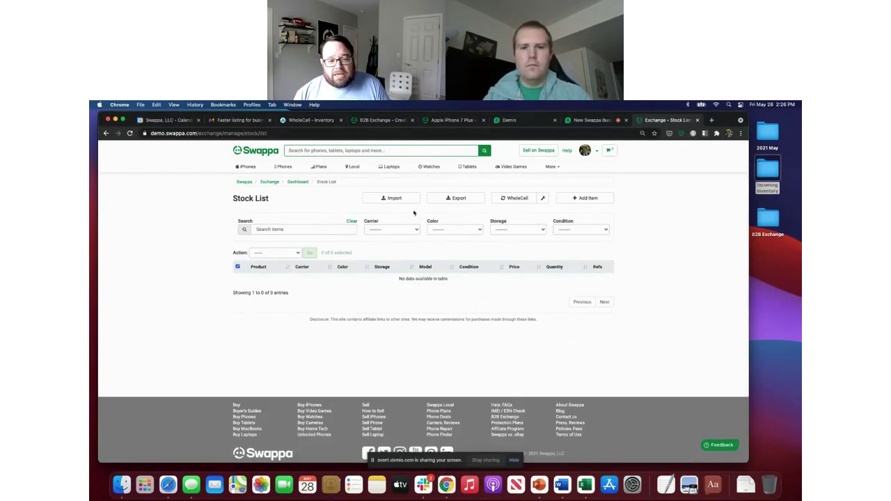
left_click(394, 199)
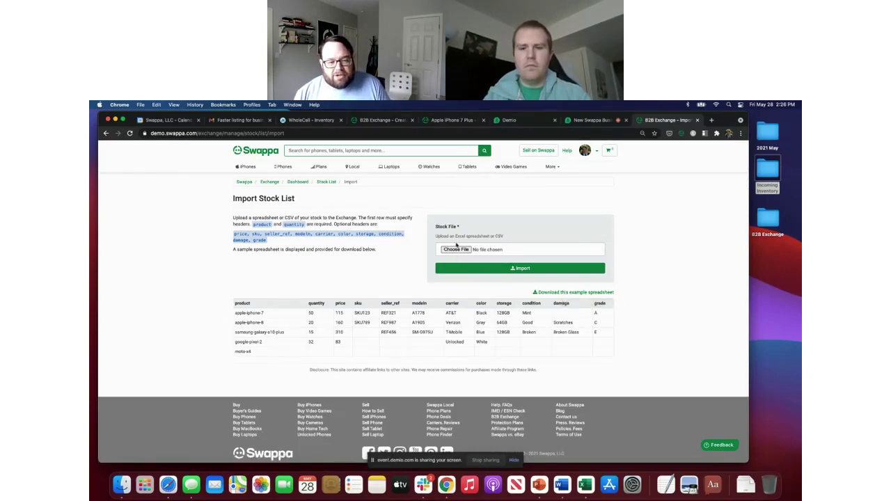
left_click(454, 250)
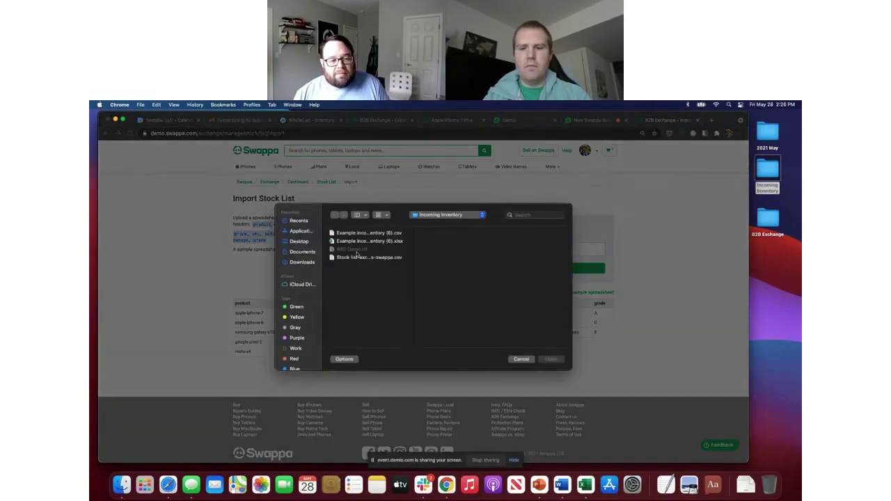
left_click(365, 258)
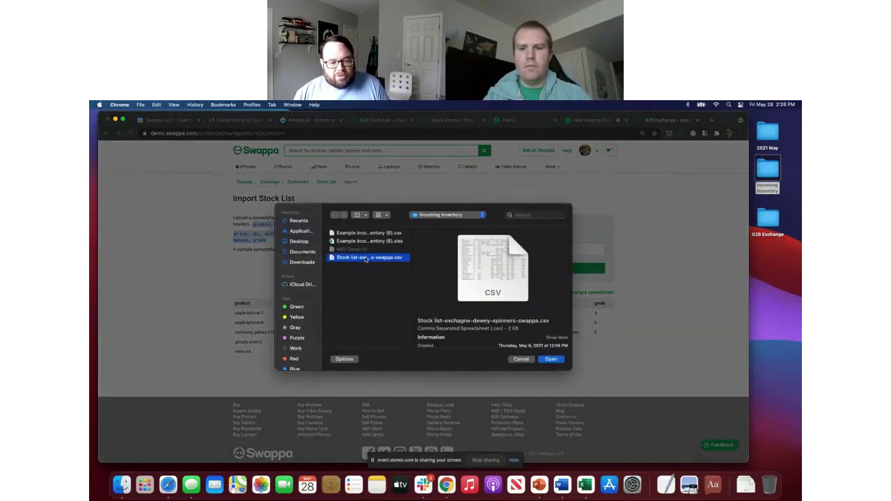
left_click(552, 359)
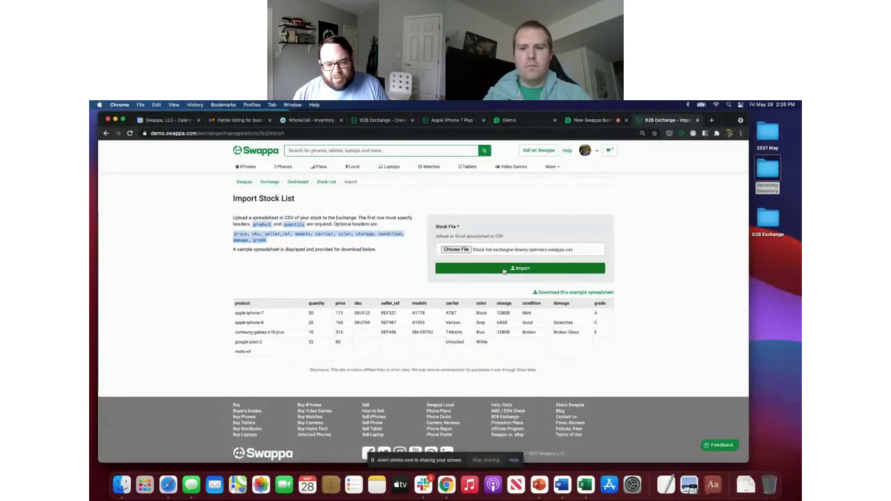
Step: Open Stock list-exchange-dewey-spinners-swappa.csv from Incoming Inventory in Excel and widen column A
double_click(764, 174)
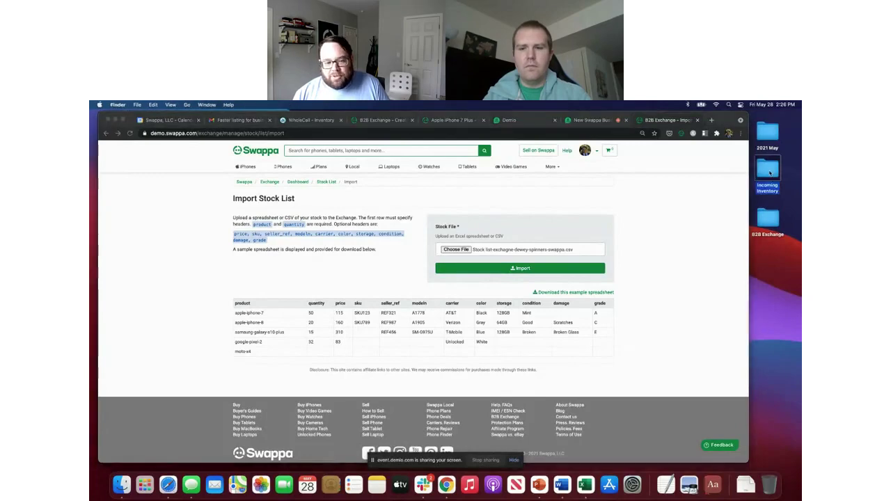
double_click(409, 220)
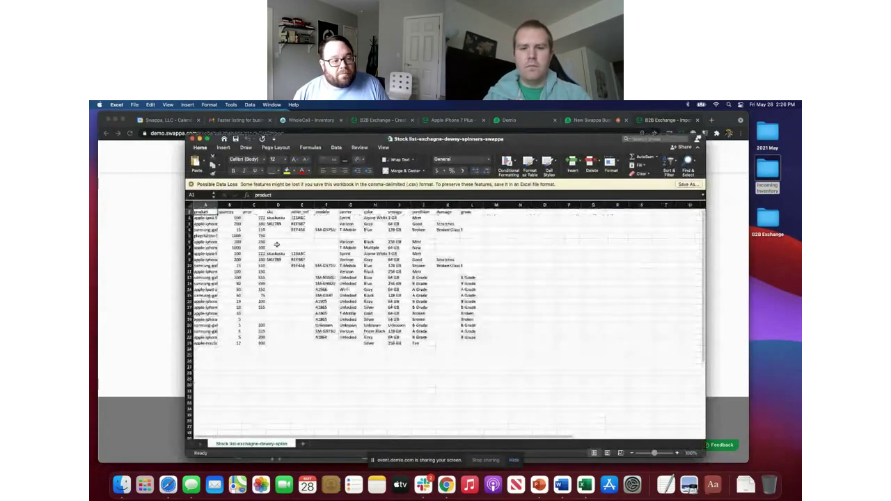
double_click(217, 204)
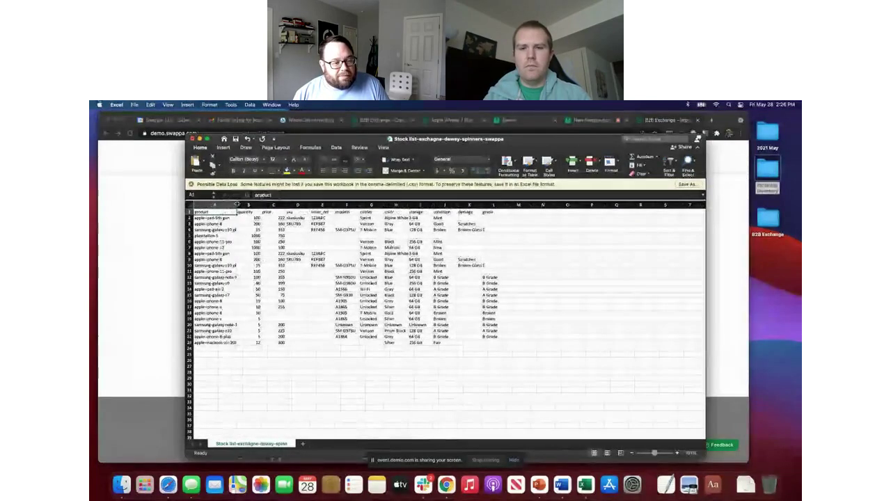
key("Down")
key("Down")
key("Down")
key("Down")
key("Down")
key("Down")
key("Down")
key("Down")
key("Down")
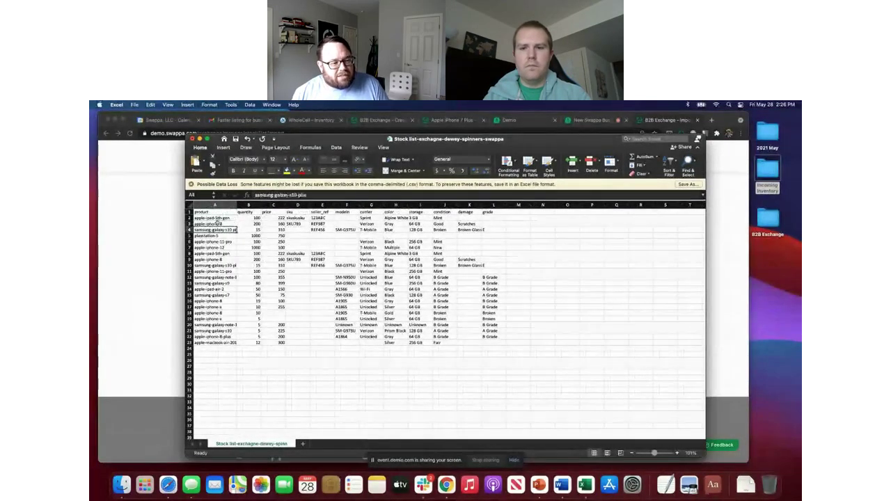
key("Down")
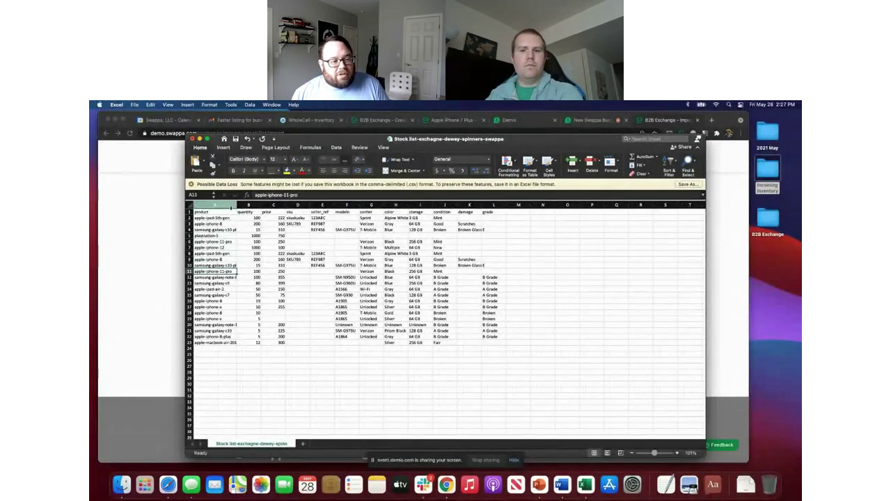
left_click_drag(237, 204, 249, 204)
Step: Review product names such as apple-iphone-8 and playstation-5, then close the spreadsheet
key("Up")
key("Up")
key("Up")
key("Up")
key("Up")
key("Up")
key("Up")
key("Up")
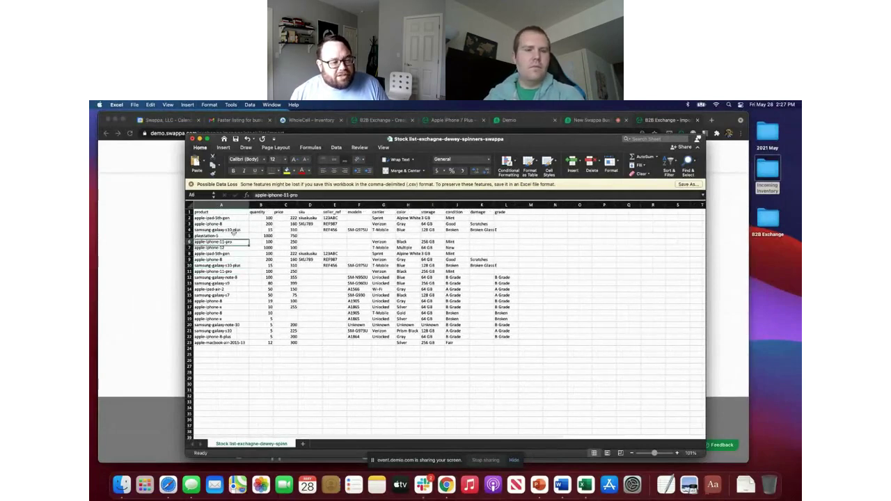
key("Down")
key("Down")
key("Down")
key("Down")
key("Down")
key("Down")
key("Down")
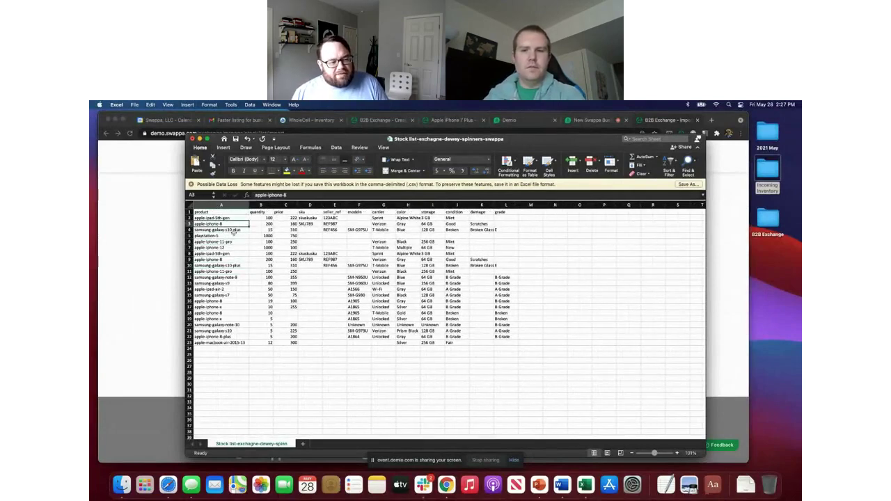
key("Down")
key("Down")
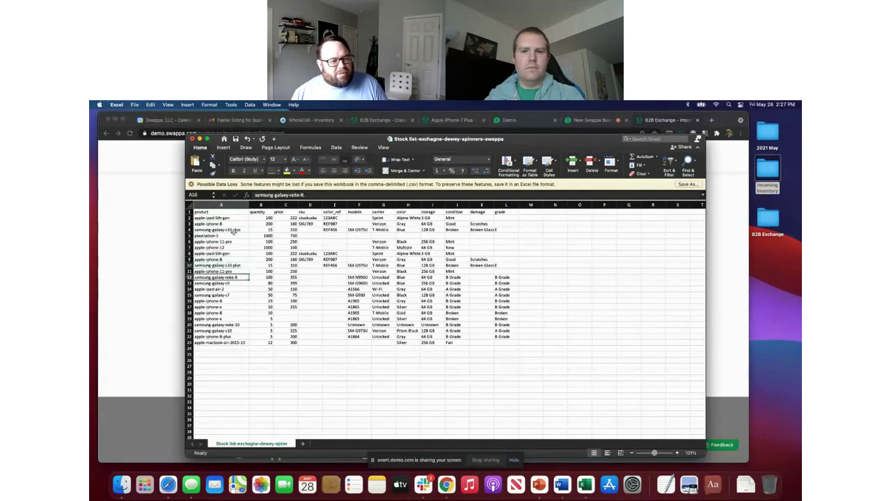
key("Down")
key("Down")
key("Down")
key("Down")
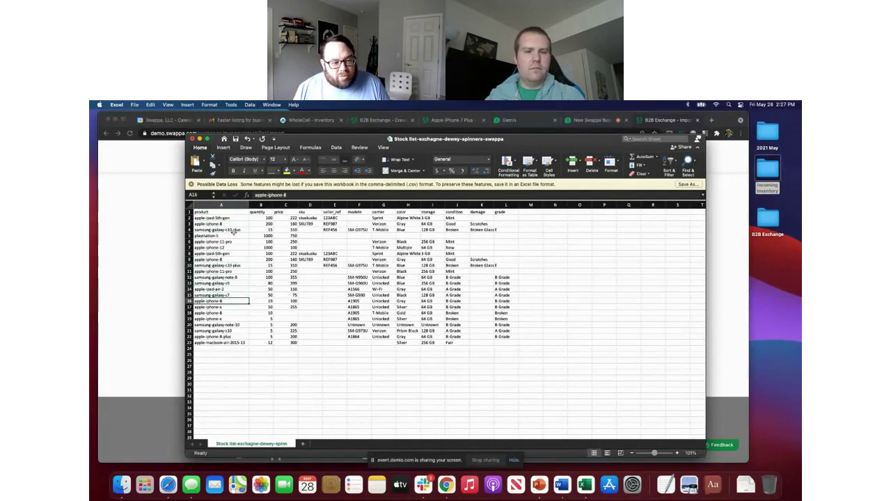
key("Up")
key("Up")
key("Up")
key("Up")
key("Up")
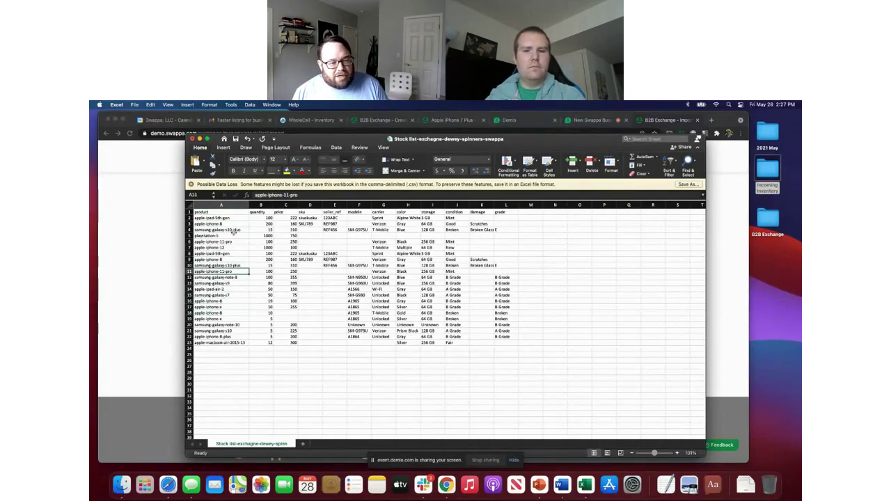
key("Up")
key("Up")
key("Up")
key("Up")
key("Up")
key("Up")
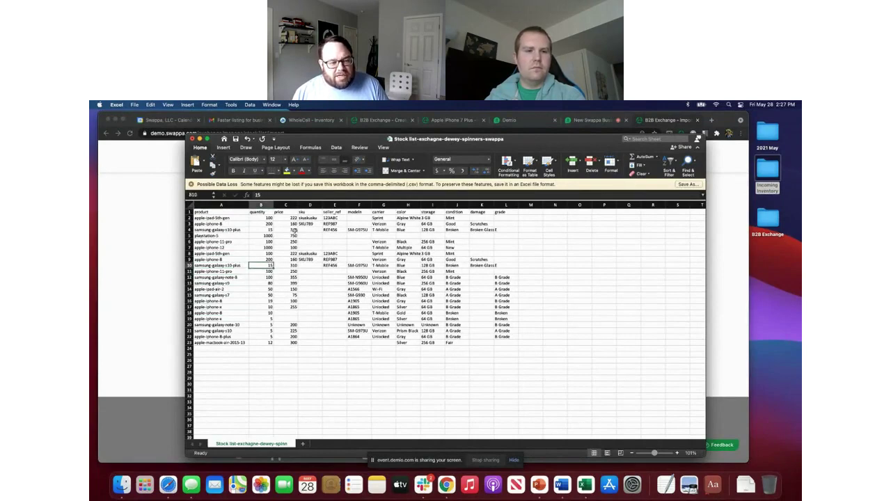
key("Up")
key("Up")
key("Up")
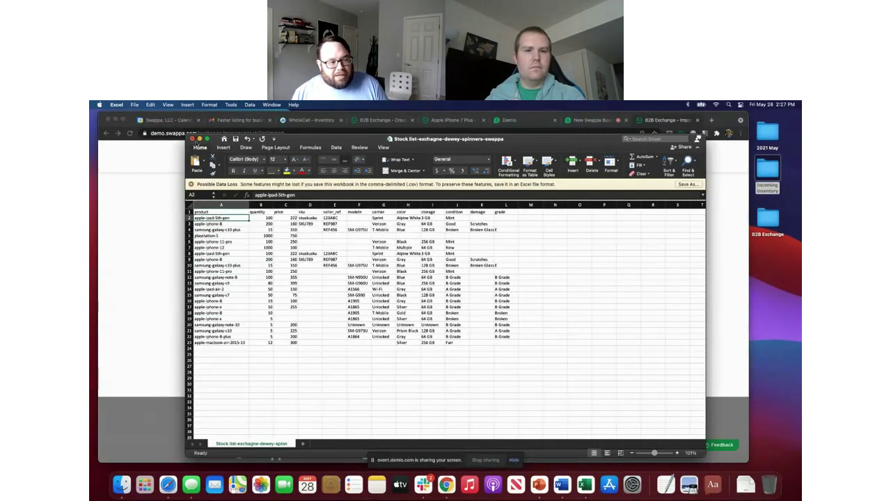
left_click(193, 139)
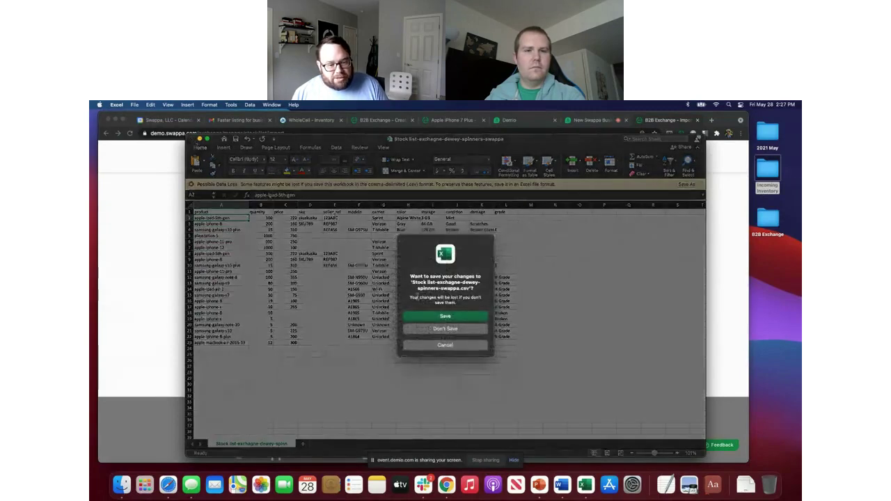
Step: Discard Excel changes, import the stock list CSV, and review the 22 imported items
left_click(437, 327)
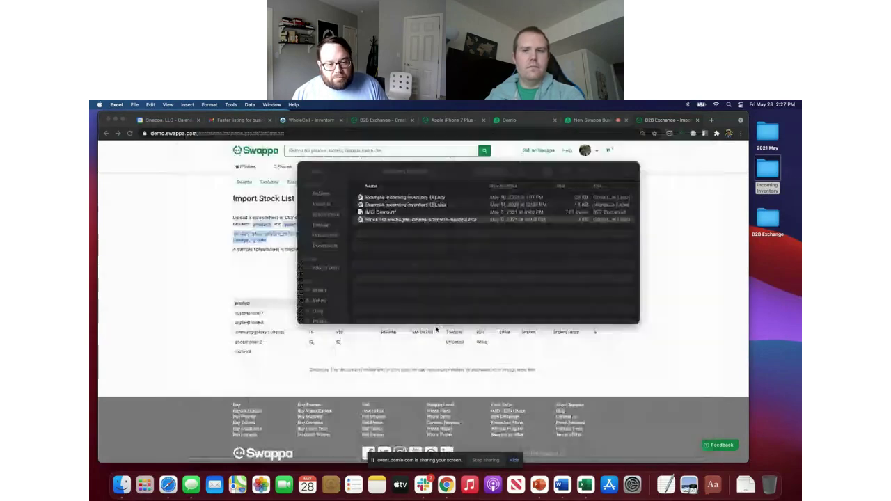
double_click(389, 219)
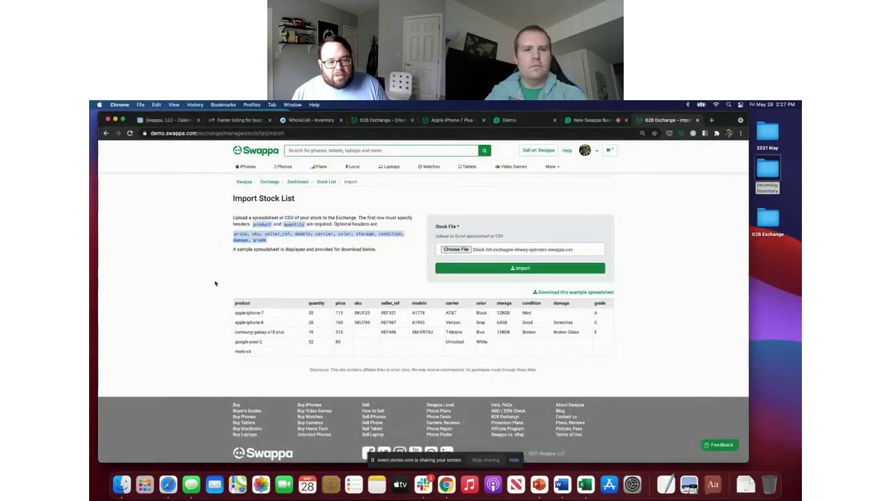
left_click(474, 268)
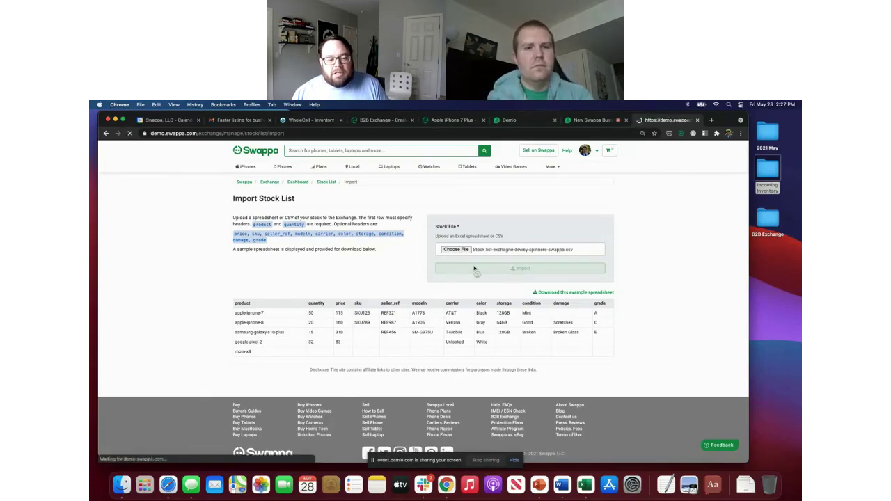
scroll(386, 223, "down", 10)
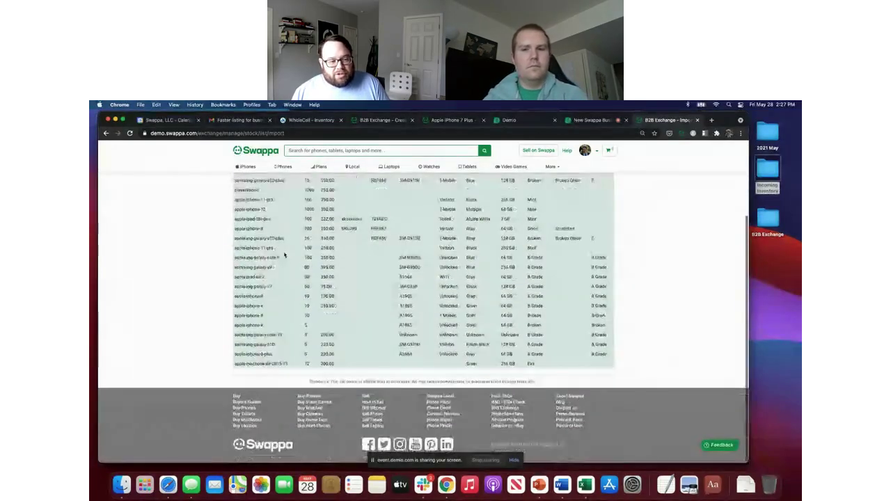
scroll(334, 236, "up", 10)
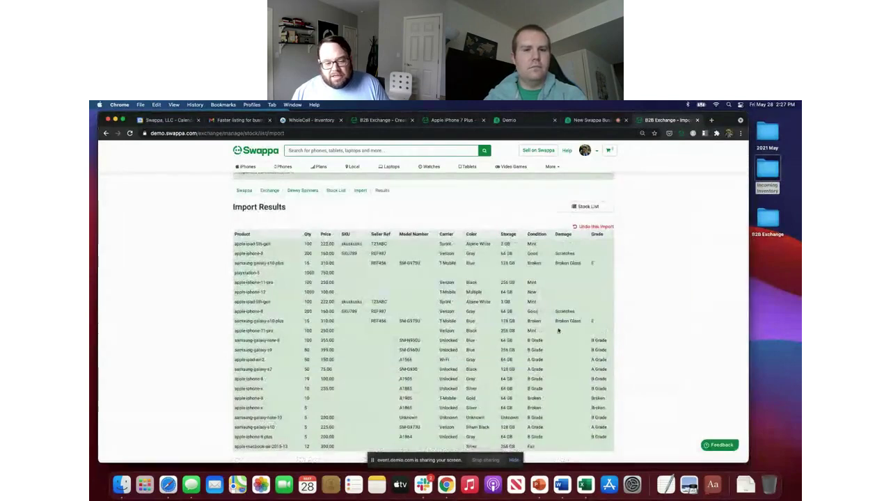
scroll(352, 226, "down", 8)
scroll(469, 327, "up", 10)
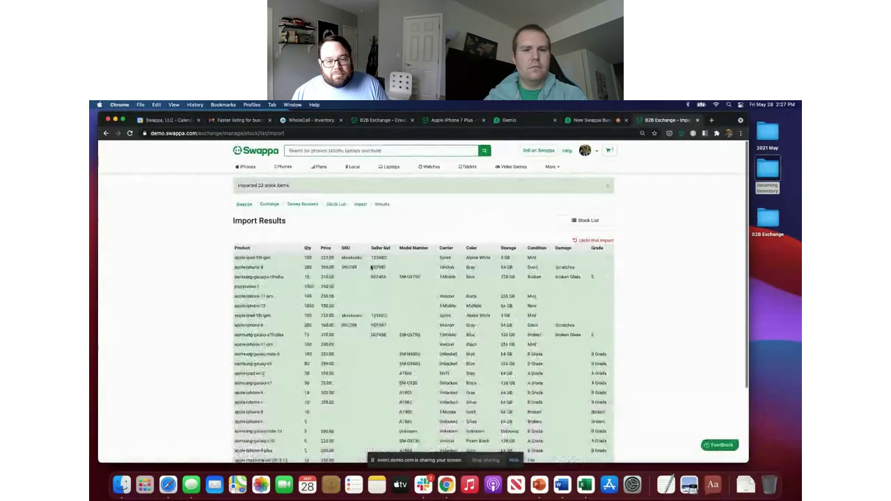
left_click(334, 204)
Step: Scroll the stock list, open the MacBook Air 2015 item for editing, then go back
scroll(199, 302, "down", 5)
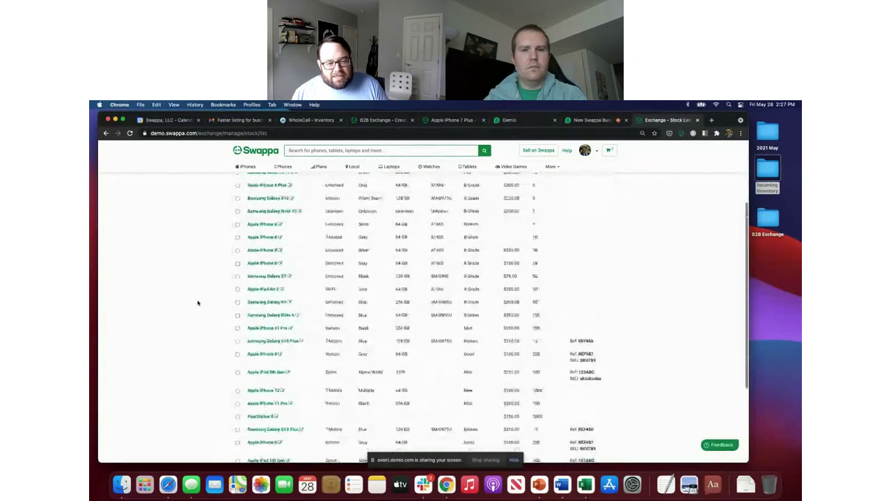
scroll(199, 302, "up", 4)
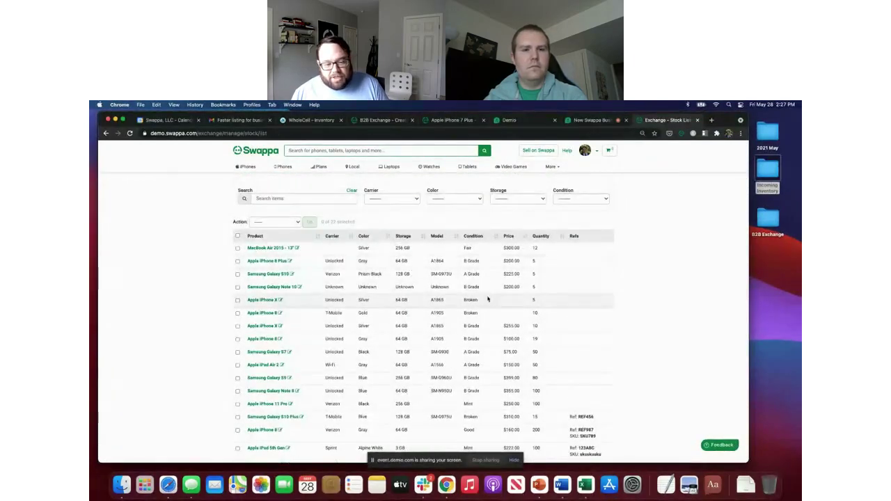
scroll(487, 299, "down", 3)
scroll(487, 299, "up", 3)
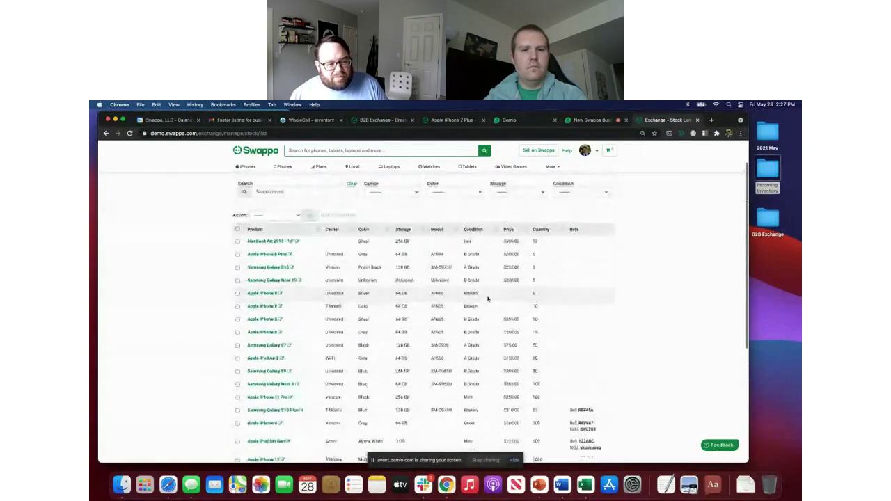
left_click(298, 243)
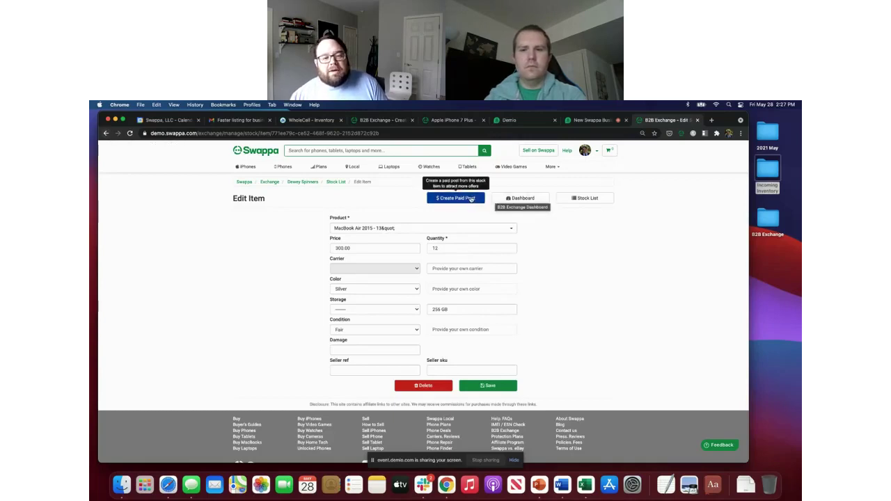
left_click(106, 134)
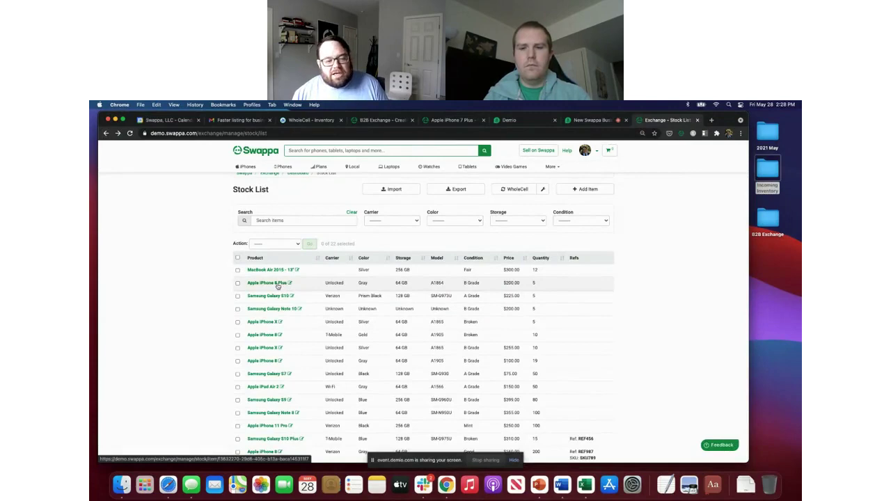
Step: Create a paid post selling the Apple iPhone 8 Plus at $200, quantity 5
left_click(278, 284)
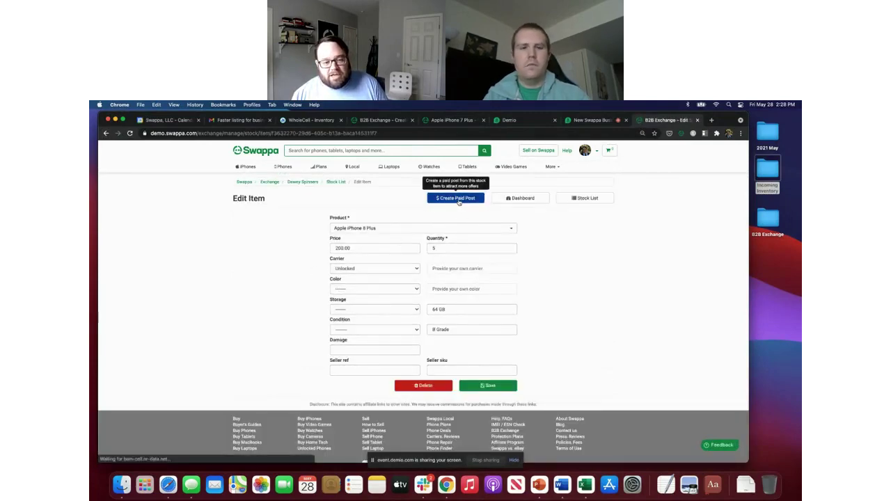
left_click(457, 199)
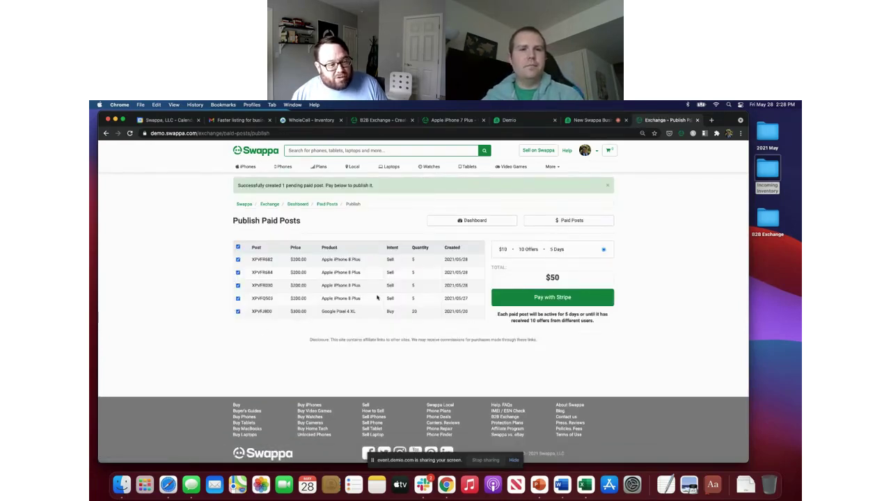
left_click(237, 247)
left_click(237, 260)
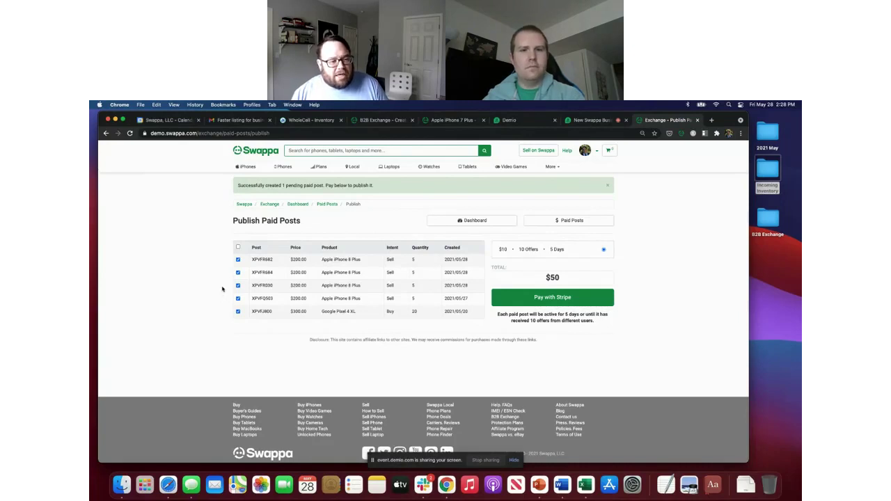
Step: Select all five pending paid posts, then go back through Edit Item to the stock list
left_click(238, 248)
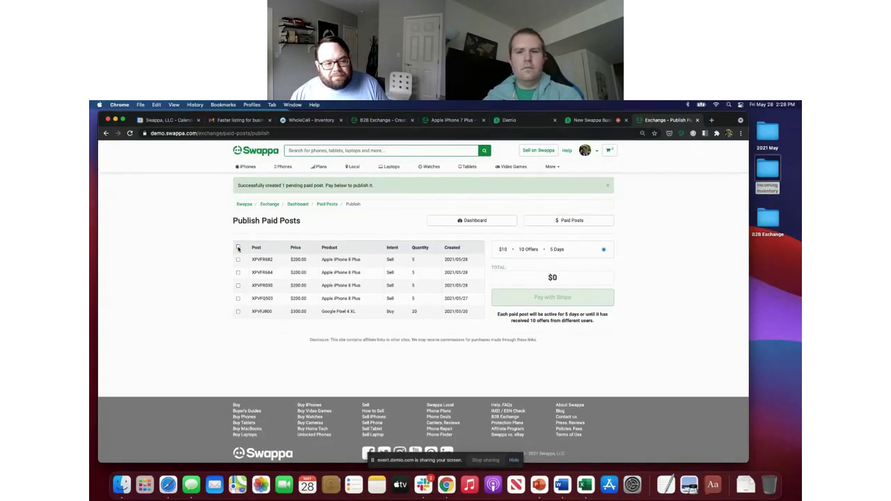
left_click(238, 248)
left_click(238, 248)
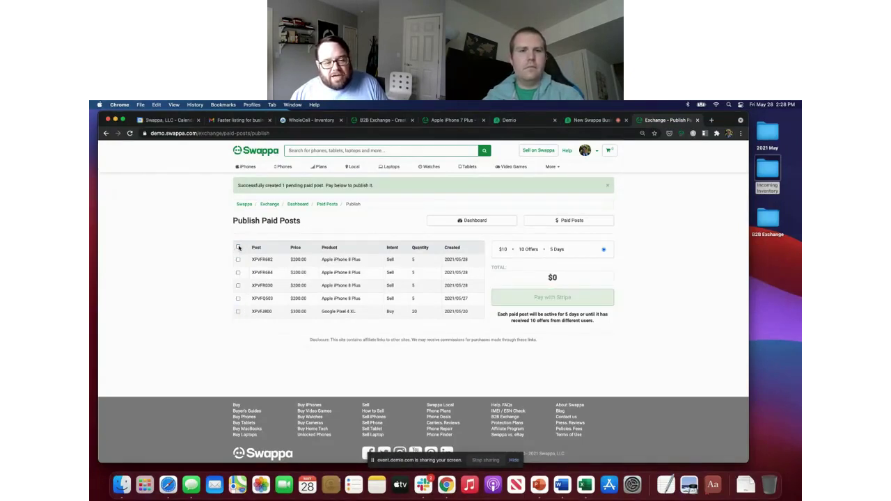
left_click(238, 248)
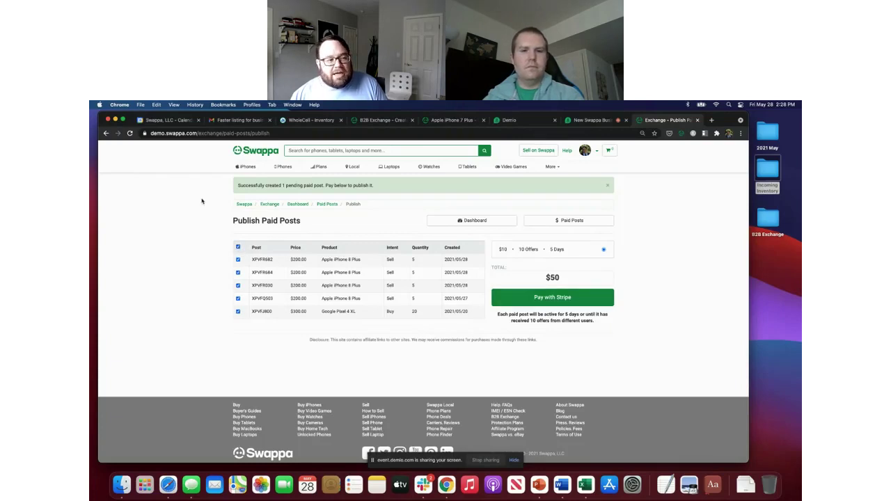
left_click(106, 134)
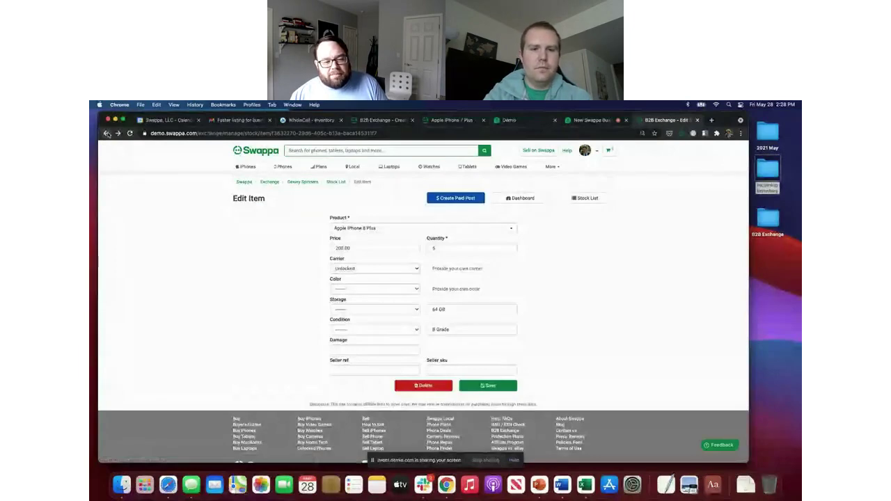
left_click(107, 133)
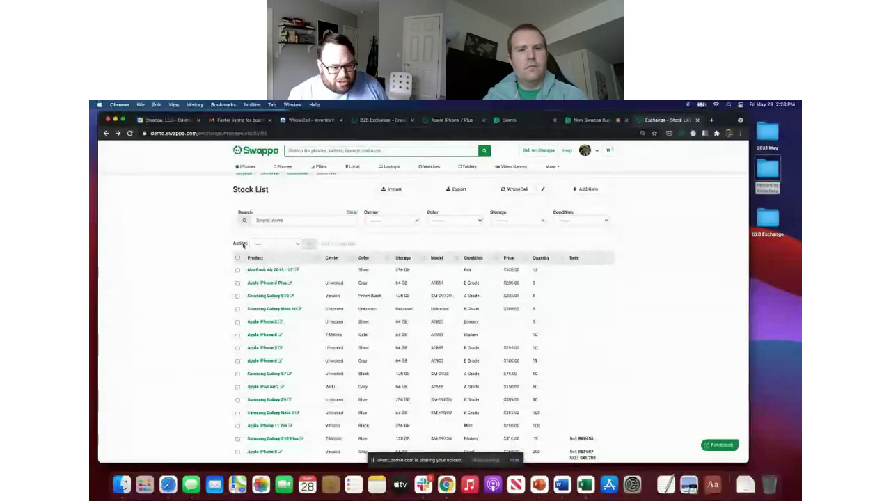
Step: Bulk-delete all 22 posts from the stock list and bring up a blank Add Item form
scroll(218, 319, "down", 1)
scroll(217, 319, "down", 1)
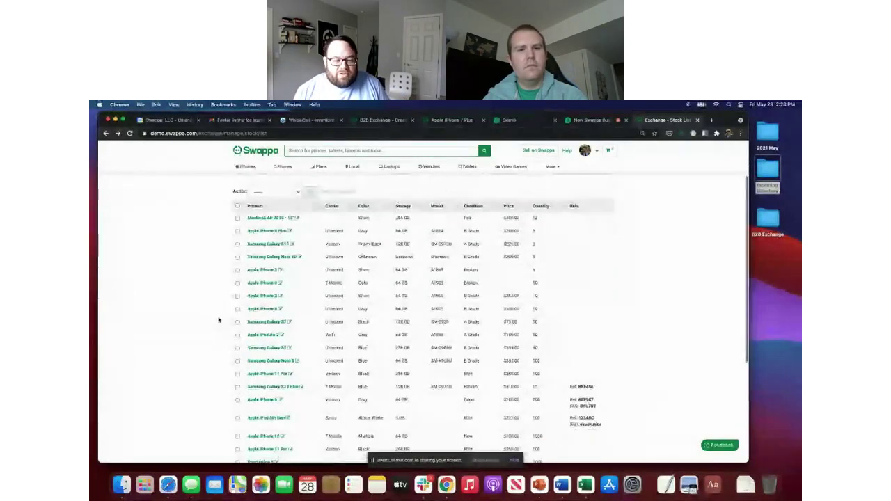
scroll(217, 320, "up", 2)
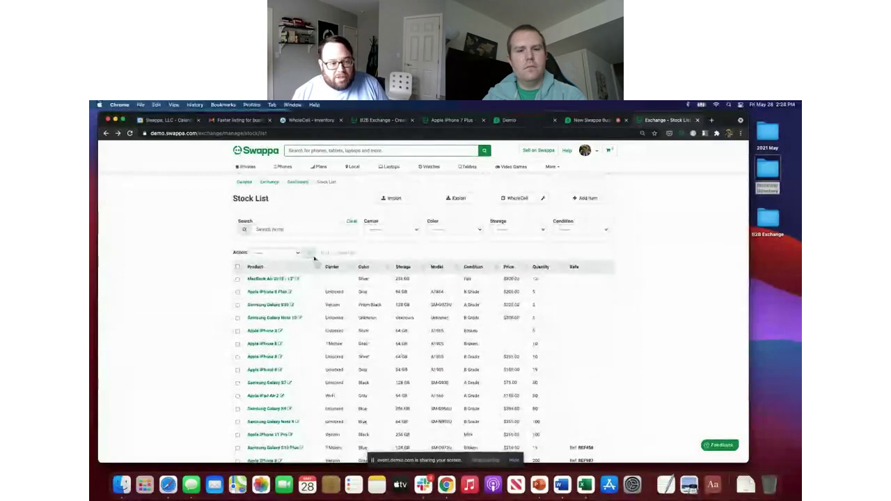
left_click(237, 266)
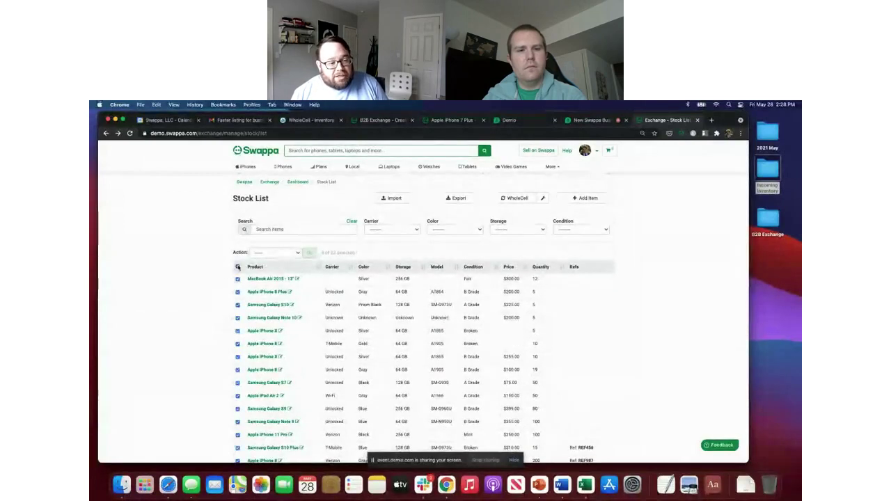
left_click(292, 251)
left_click(274, 259)
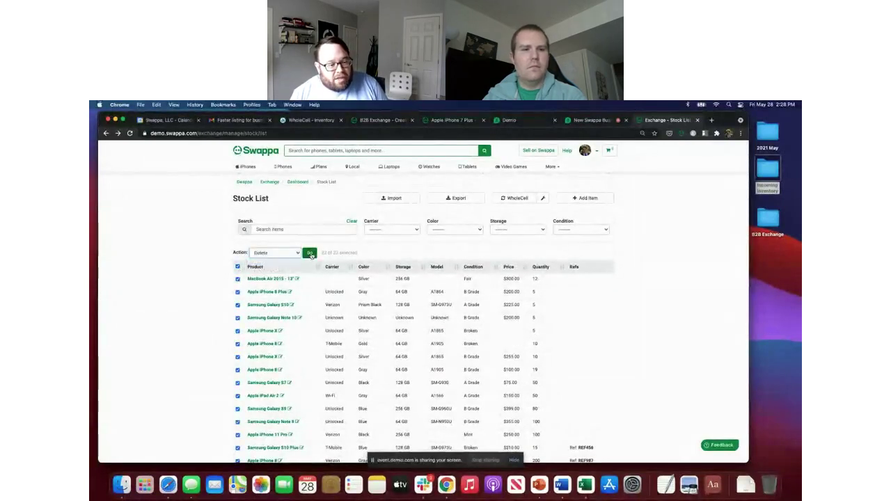
left_click(310, 254)
key("Return")
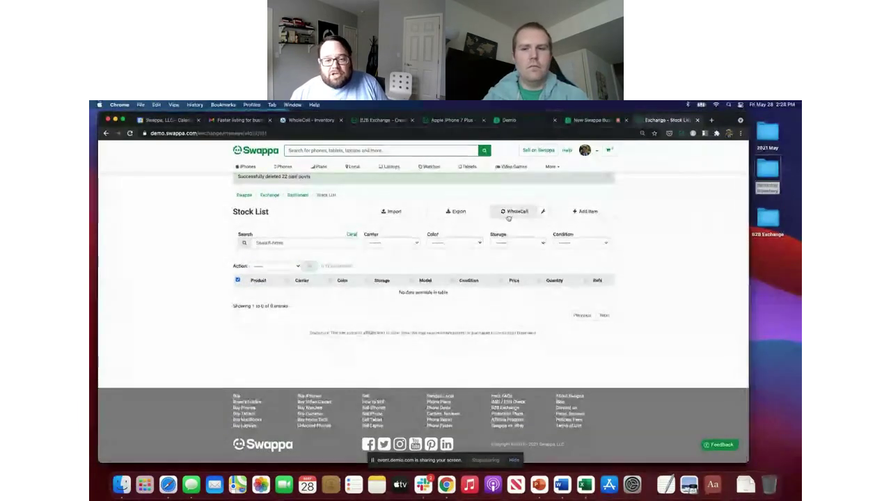
left_click(586, 211)
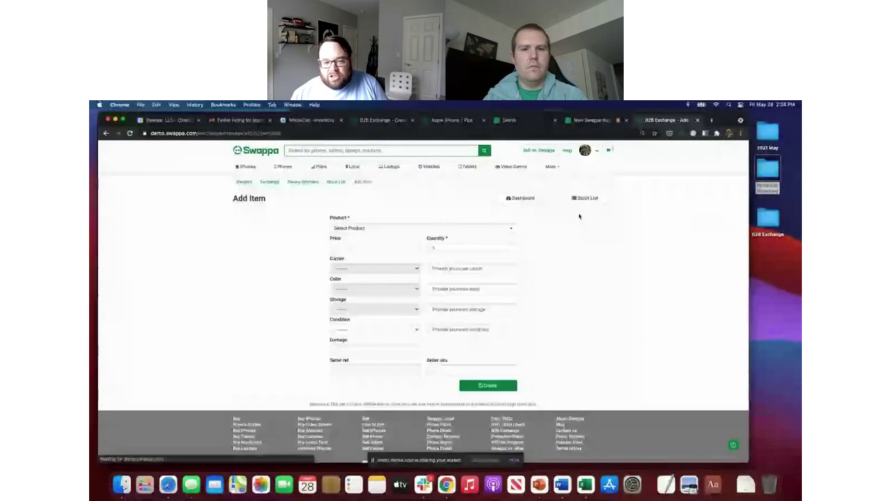
Step: Close the Add Item product search without choosing a product and return to the empty stock list
left_click(352, 228)
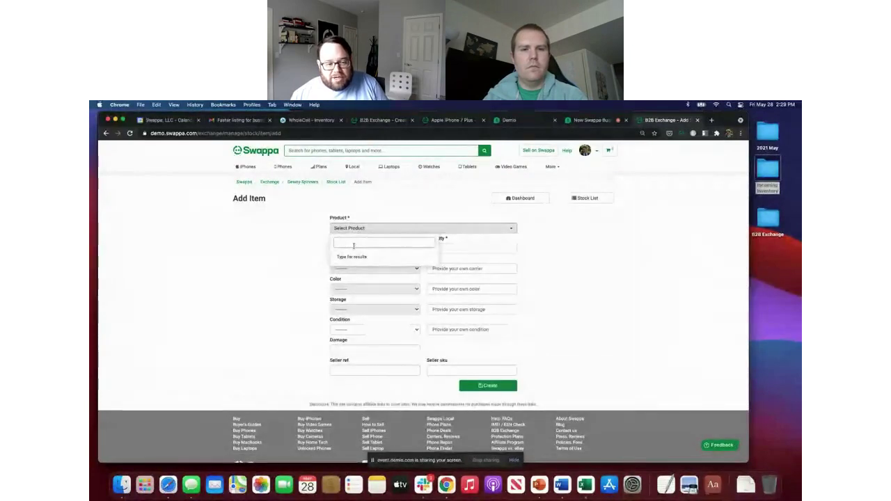
left_click(285, 251)
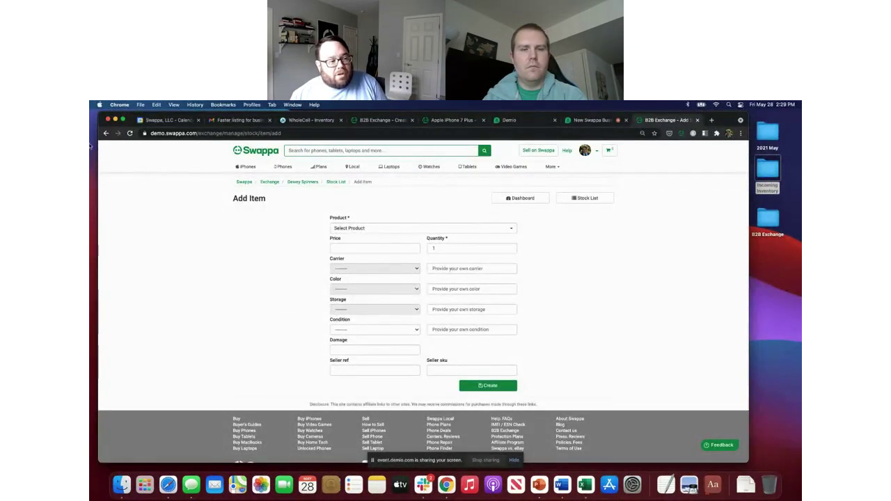
left_click(106, 133)
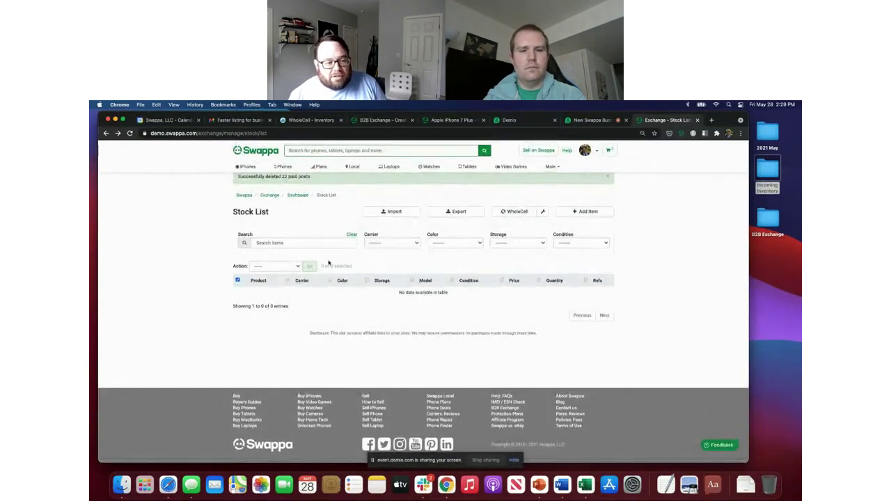
Step: Connect the stock list to WholeCell inventory sync and view the WholeCell inventory
left_click(540, 213)
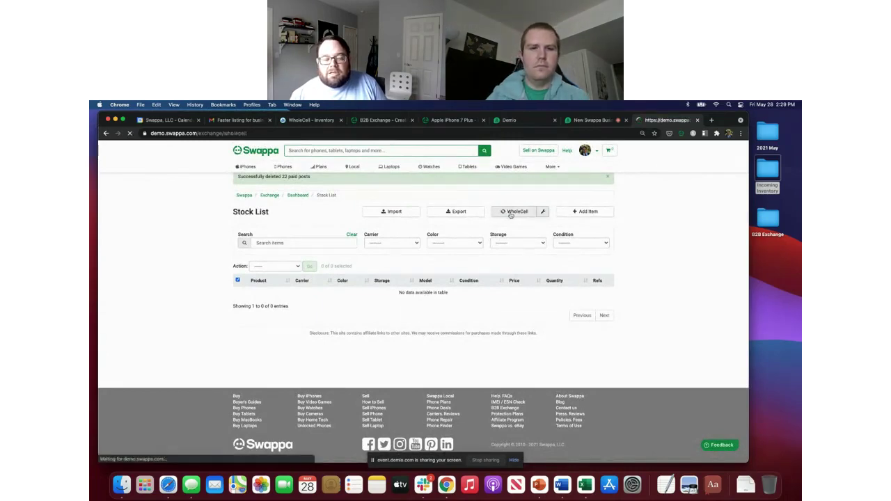
left_click(482, 261)
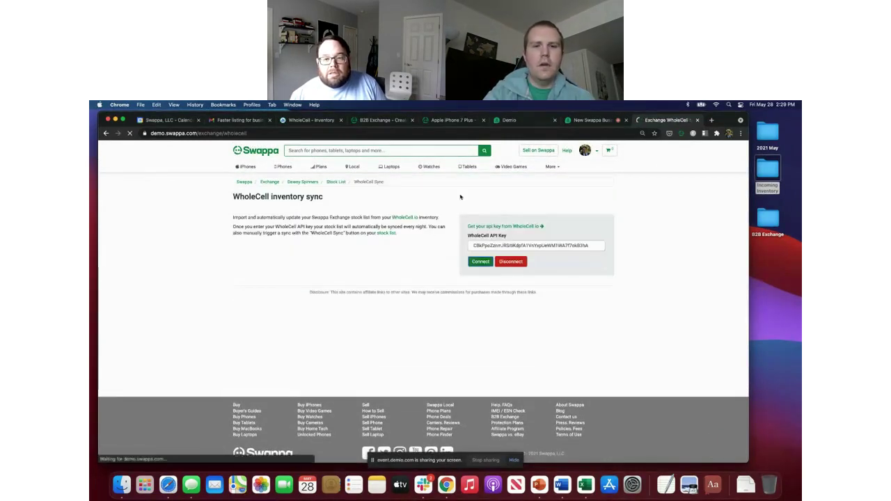
left_click(300, 122)
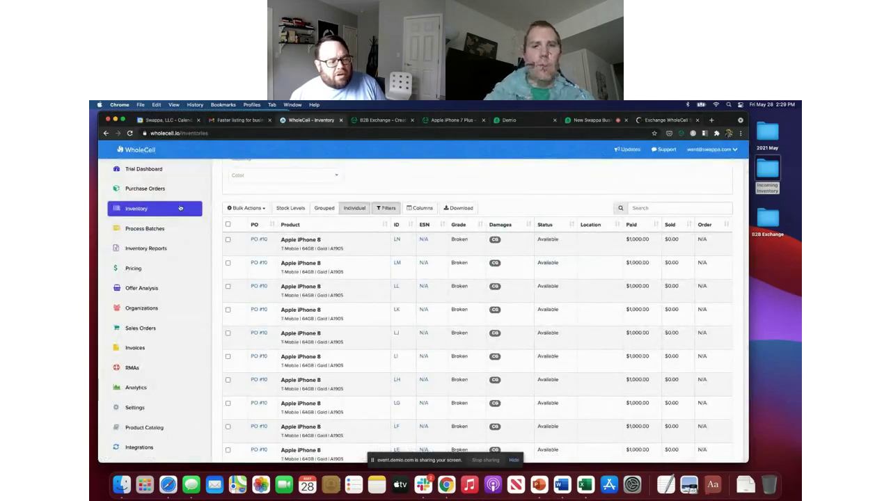
Step: Scroll through the WholeCell inventory list of broken Apple iPhone 8 units
scroll(182, 216, "up", 2)
scroll(179, 202, "down", 2)
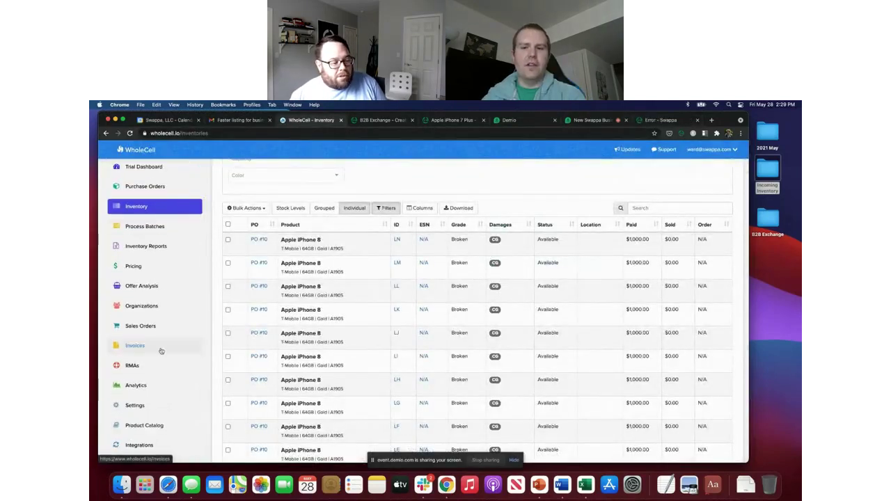
scroll(148, 437, "down", 2)
scroll(147, 436, "down", 5)
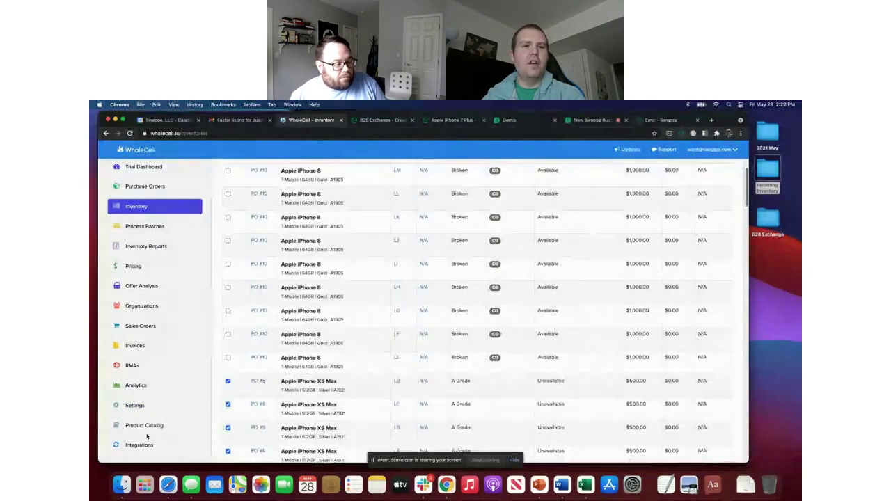
scroll(150, 373, "up", 2)
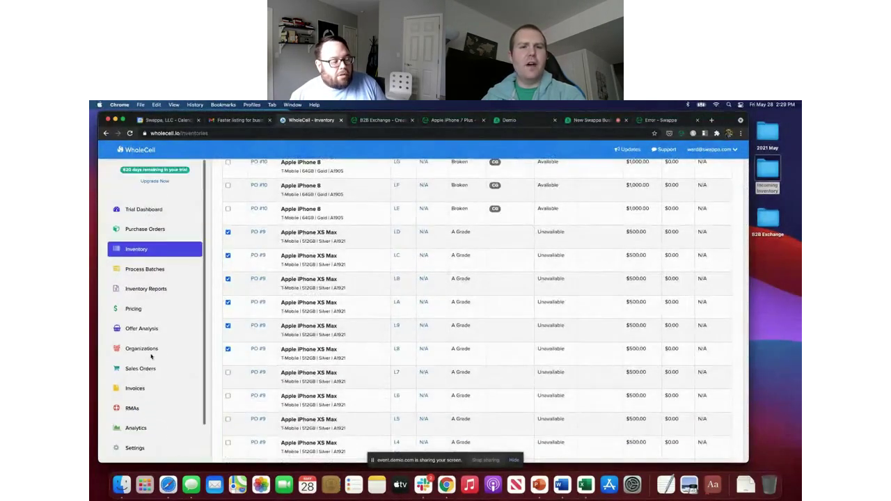
scroll(151, 356, "down", 2)
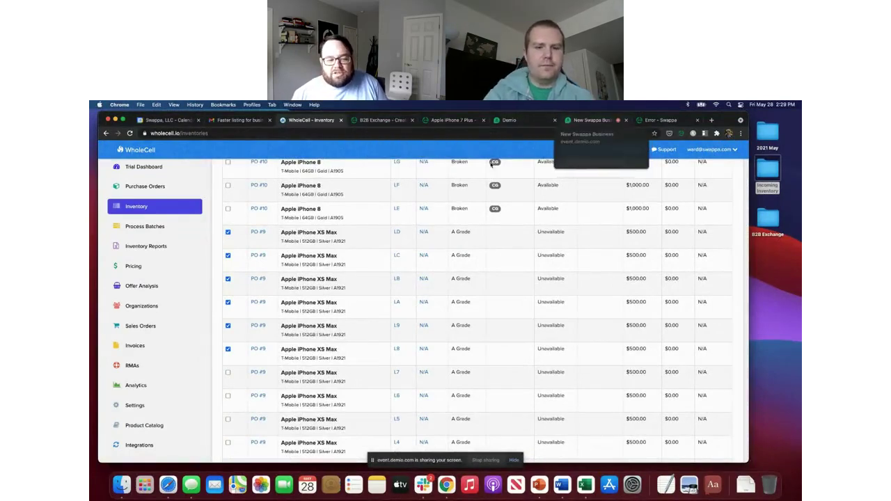
scroll(347, 259, "up", 5)
scroll(346, 259, "up", 6)
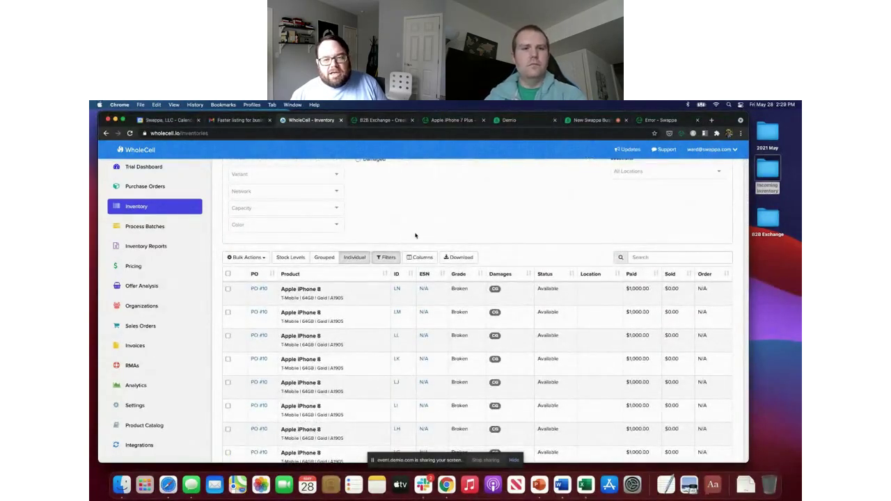
Step: Check the Swappa error page, return to the WholeCell sync page, then bring up the Demio webinar chat
left_click(647, 123)
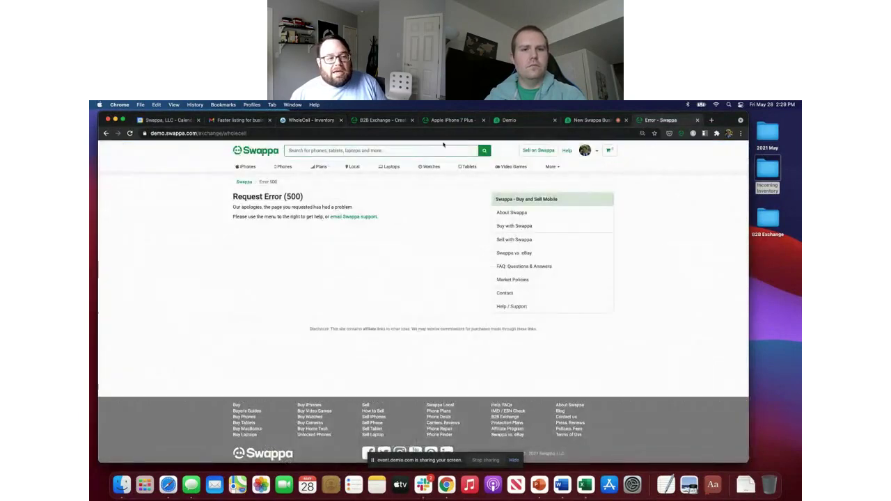
left_click(106, 134)
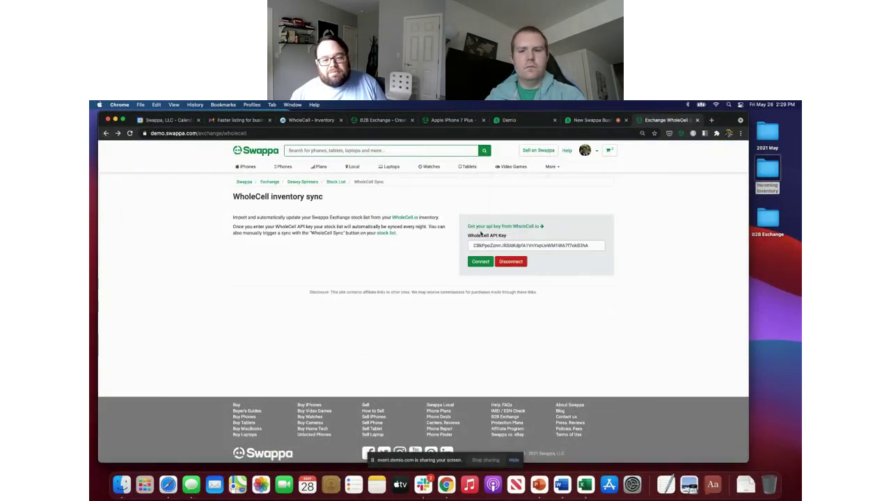
left_click(588, 120)
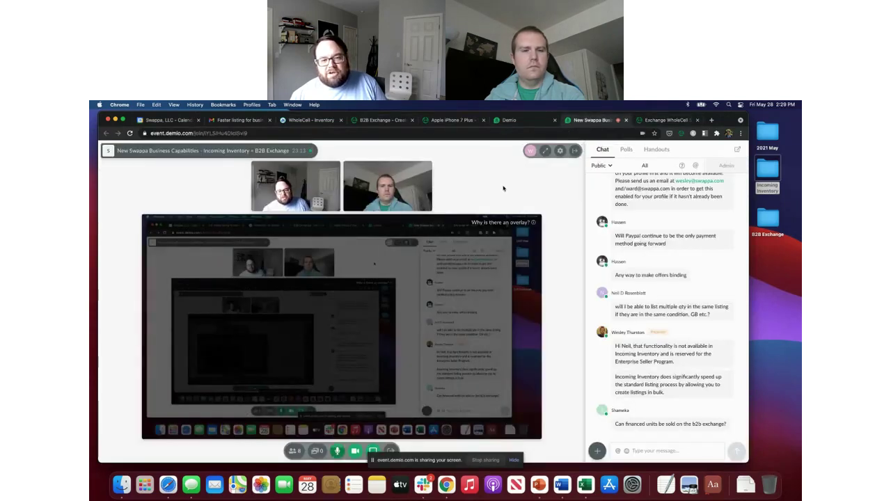
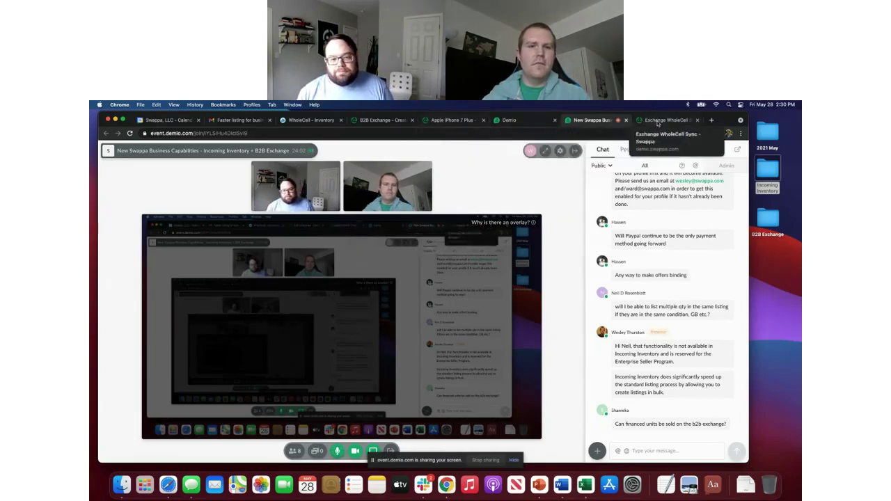
Step: Open WholeCell's Swappa Inventory table and scroll to the broken iPhone 8 and iPhone XS Max rows
left_click(663, 120)
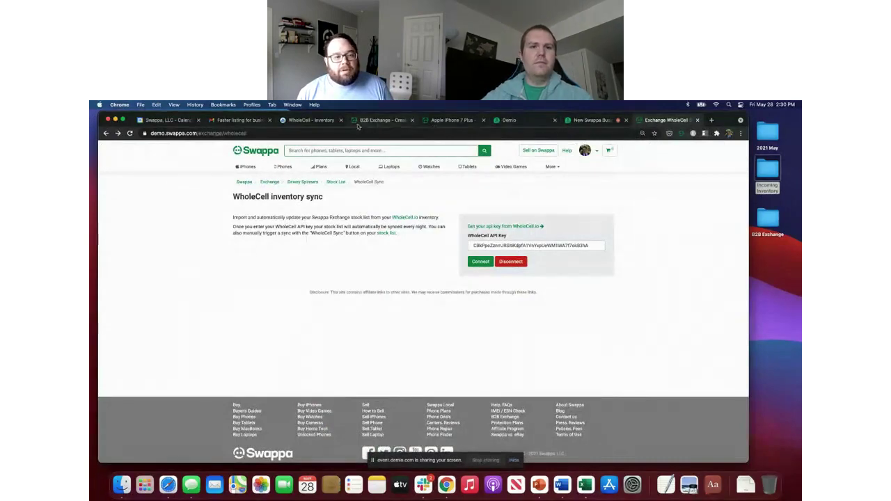
left_click(308, 120)
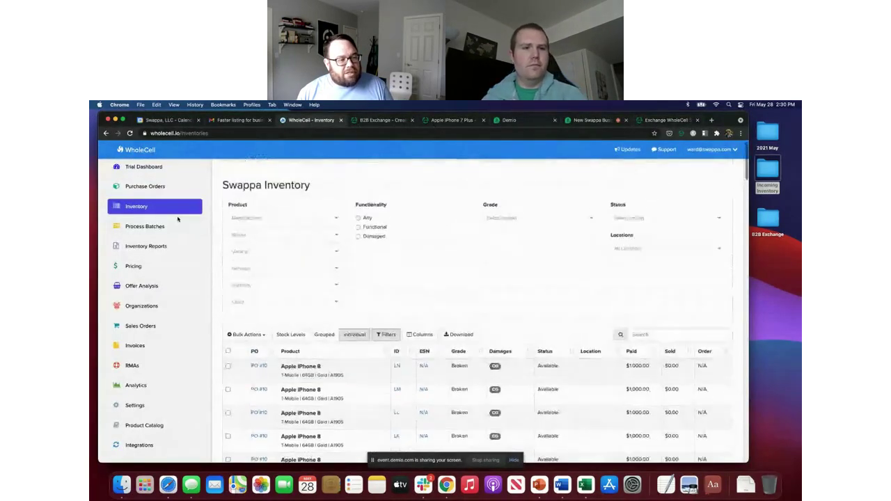
scroll(169, 225, "down", 2)
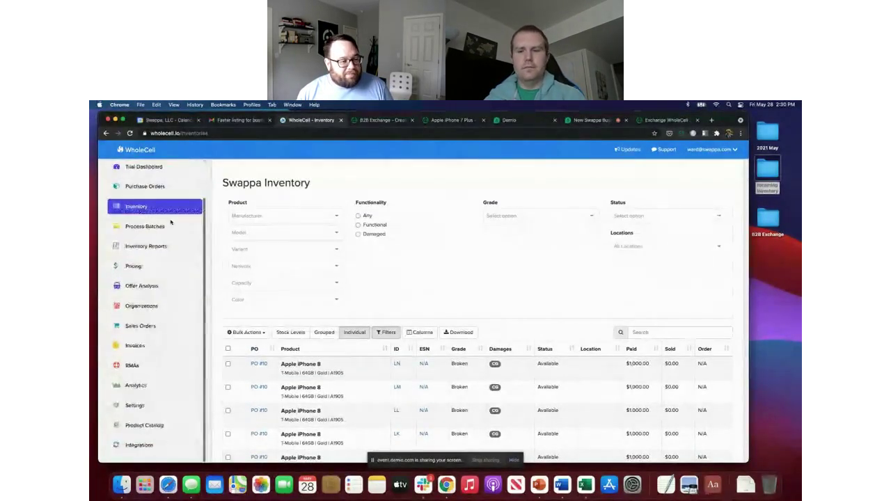
scroll(160, 265, "down", 5)
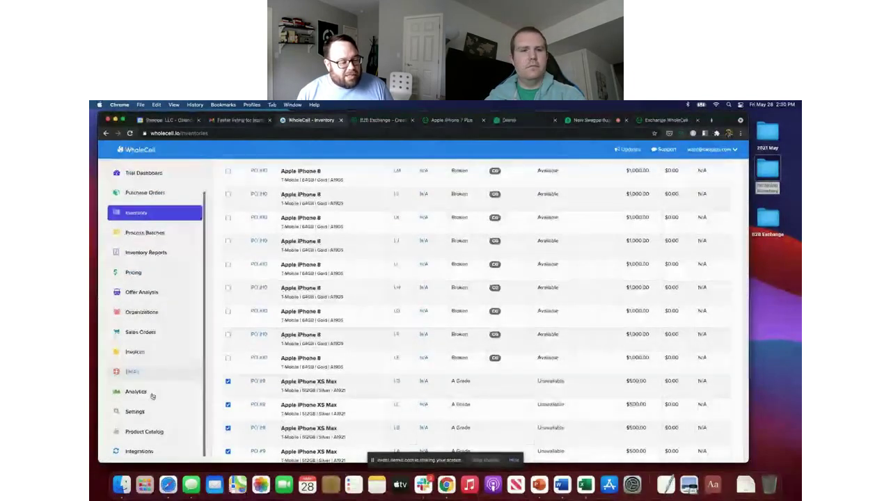
Step: Open the Swappa integration's B2B Exchange settings in WholeCell and select its API key for copying
left_click(140, 451)
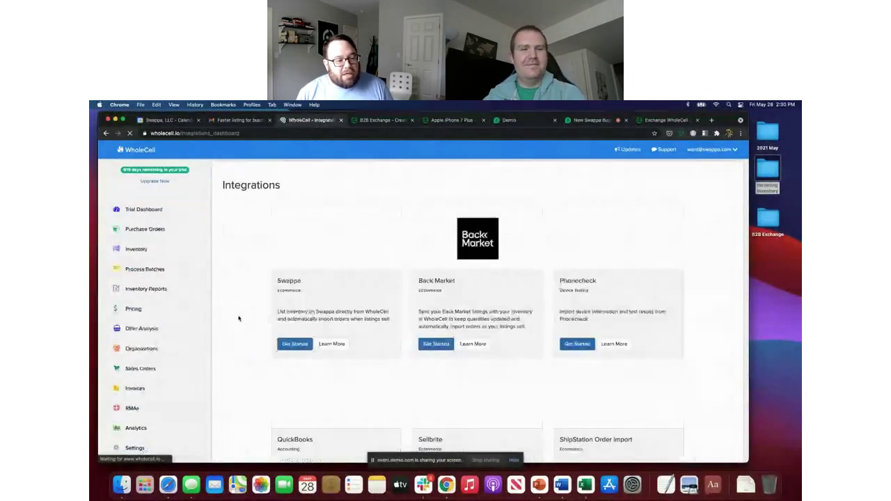
scroll(274, 215, "down", 1)
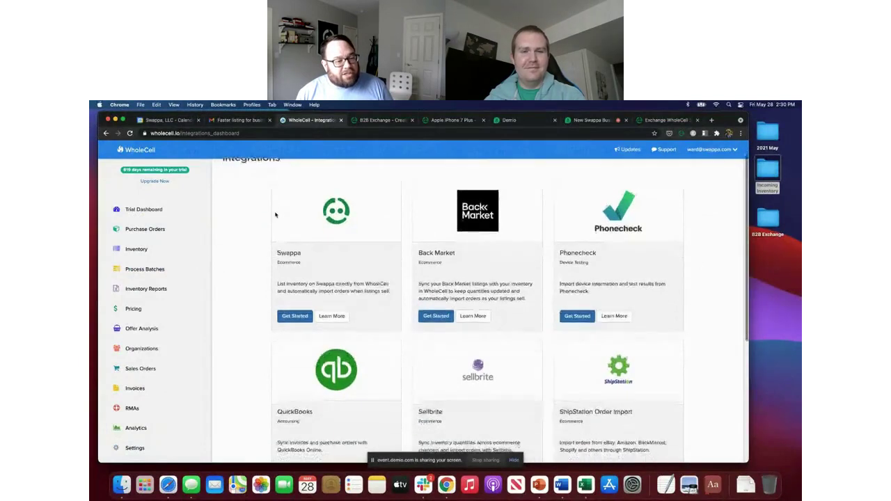
left_click(293, 315)
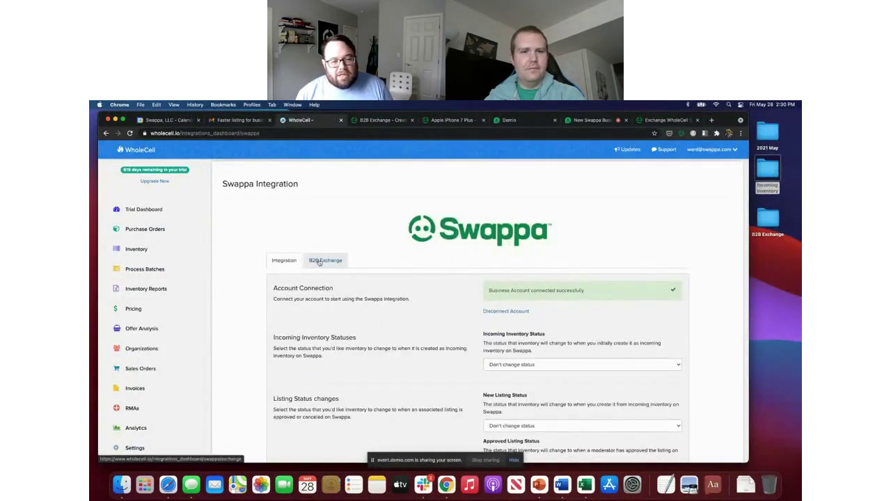
left_click(319, 261)
double_click(546, 291)
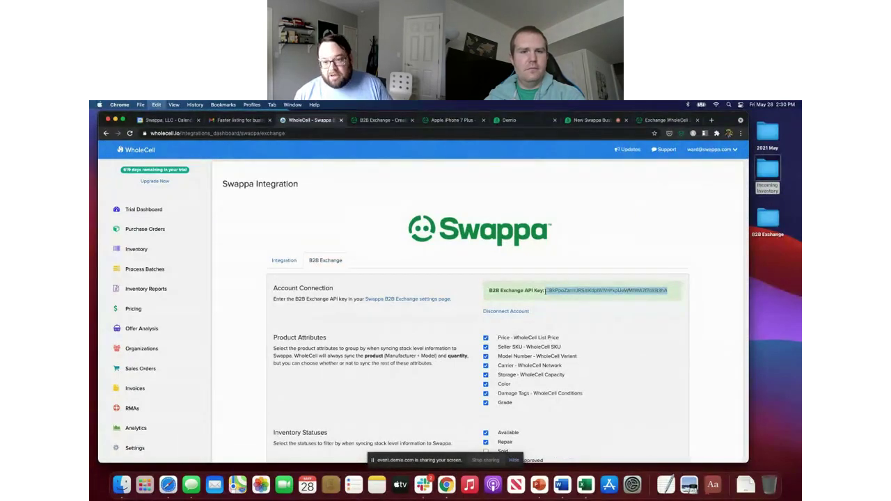
triple_click(546, 291)
Step: Replace Swappa's WholeCell API Key with the copied B2B Exchange key and connect
left_click(648, 123)
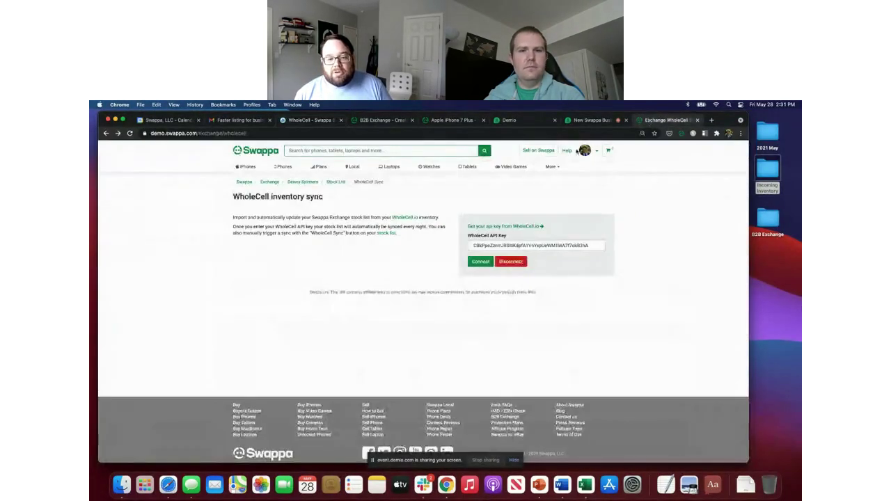
triple_click(519, 242)
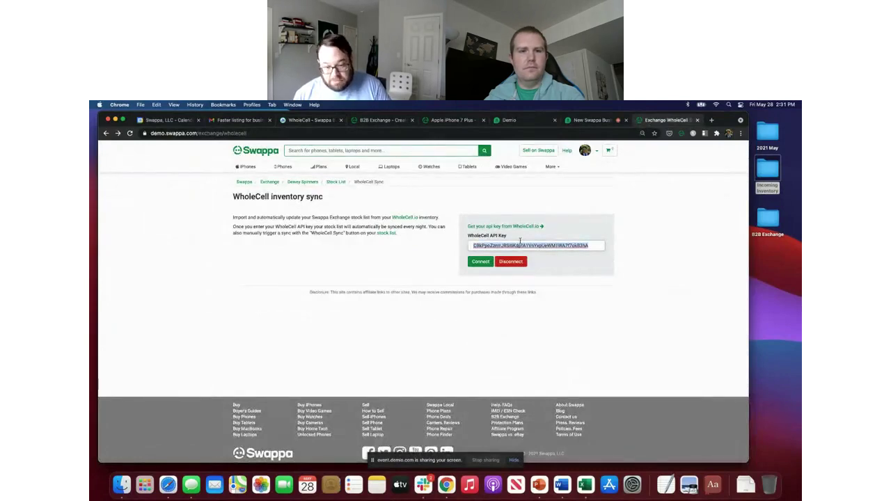
key("super+v")
left_click(478, 261)
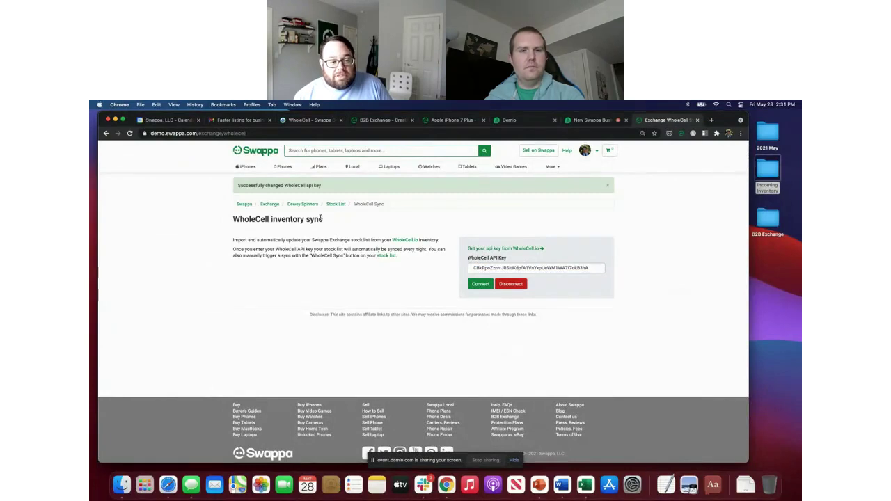
Step: Delete all 11 Exchange Stock List items in bulk, then reload so synced items reappear
left_click(334, 206)
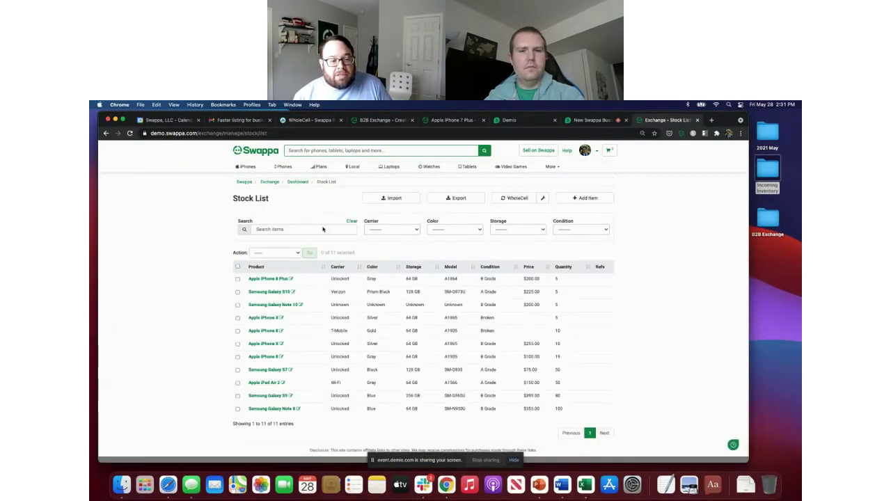
left_click(238, 267)
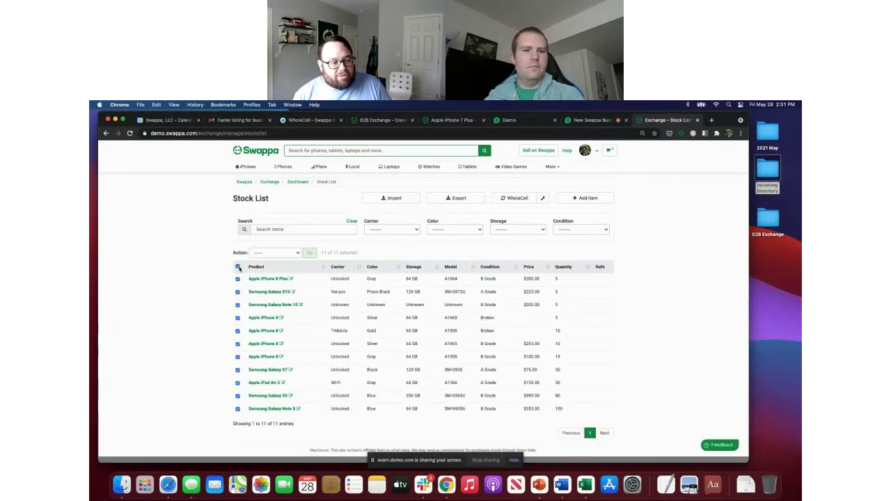
left_click(275, 253)
left_click(268, 261)
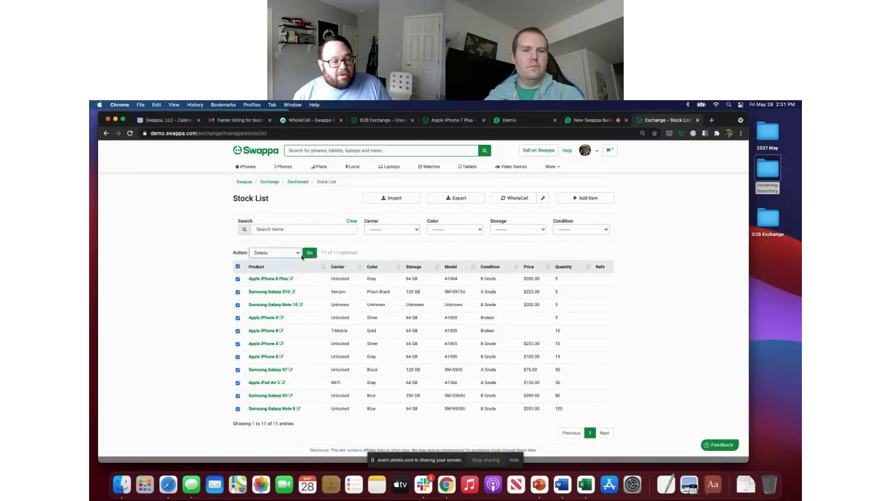
left_click(309, 253)
key("Return")
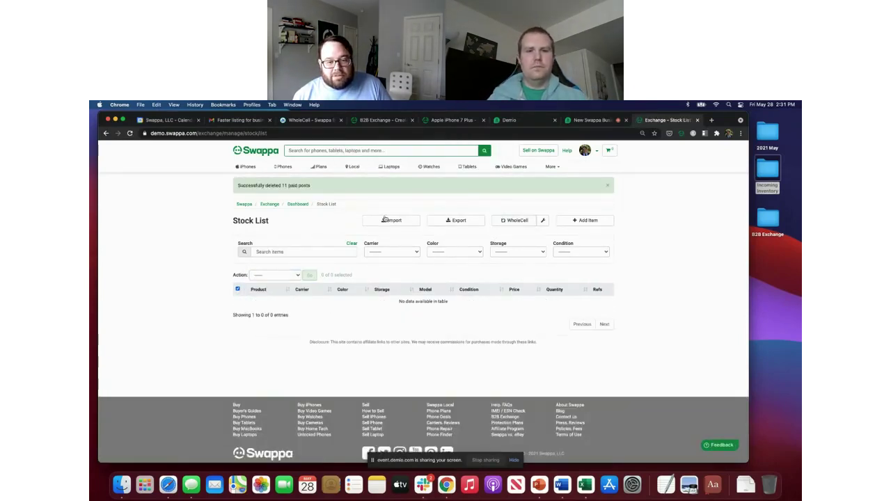
key("super+r")
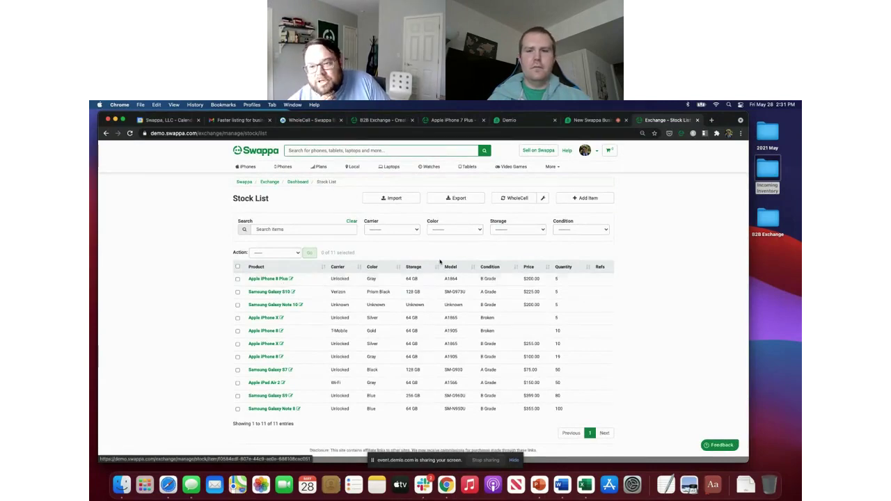
left_click(311, 120)
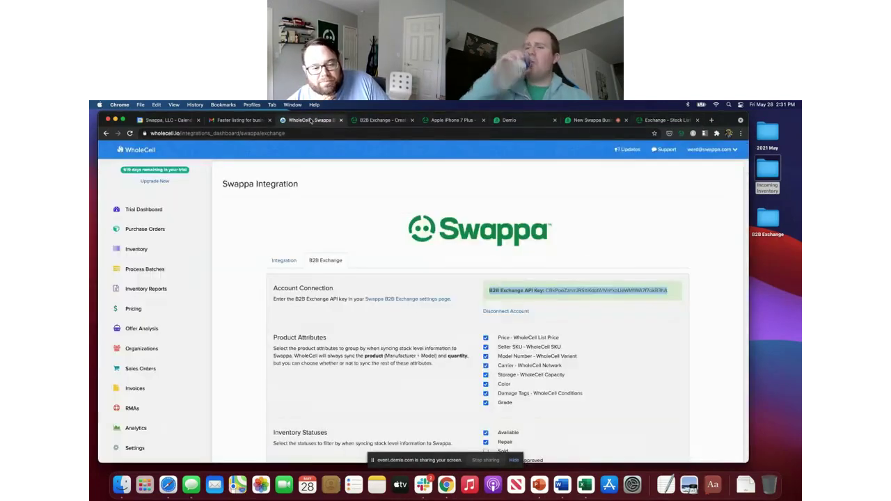
scroll(420, 305, "down", 3)
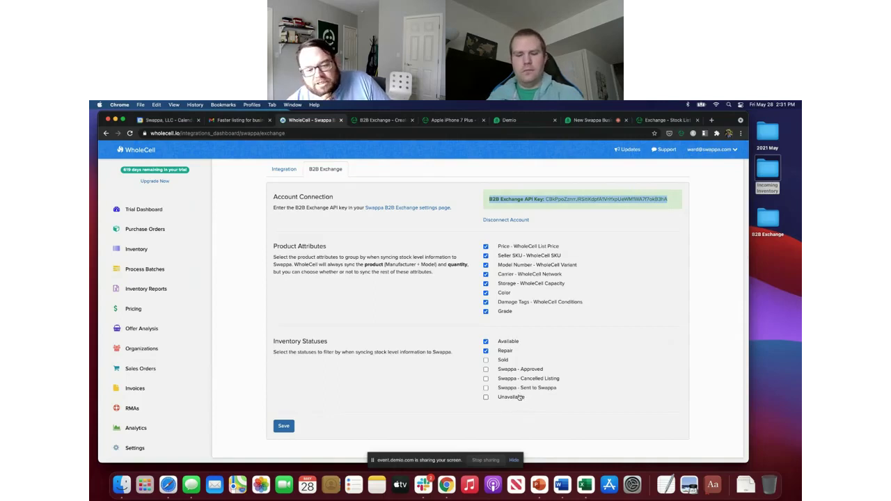
scroll(523, 292, "up", 2)
left_click(522, 289)
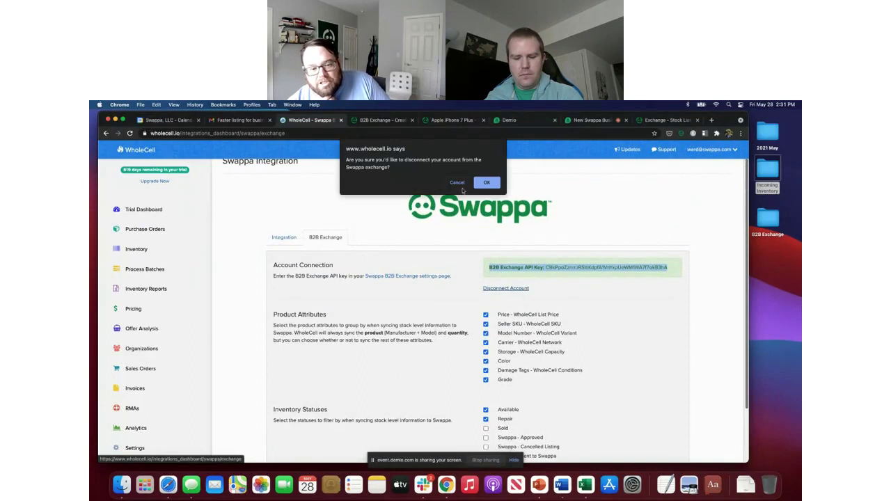
left_click(458, 183)
scroll(456, 320, "down", 2)
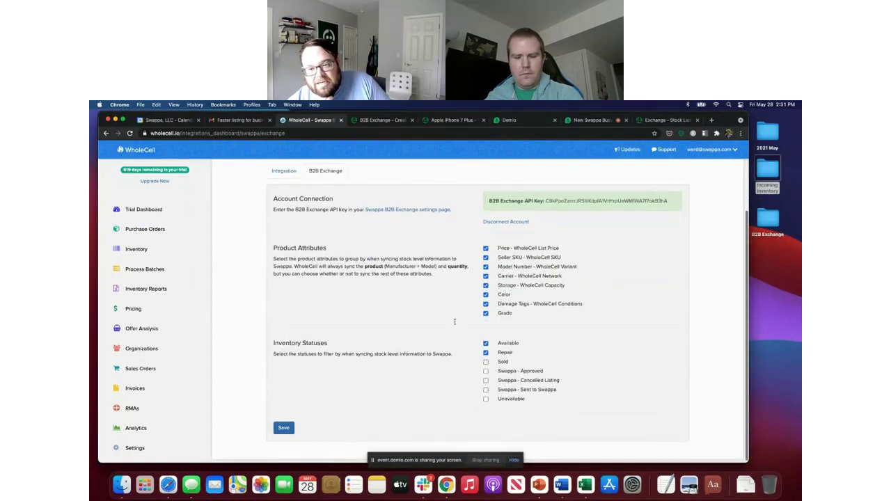
Step: Scroll the Exchange Dashboard through its five Paid Posts, four Offers, one Order and one Message
left_click(647, 122)
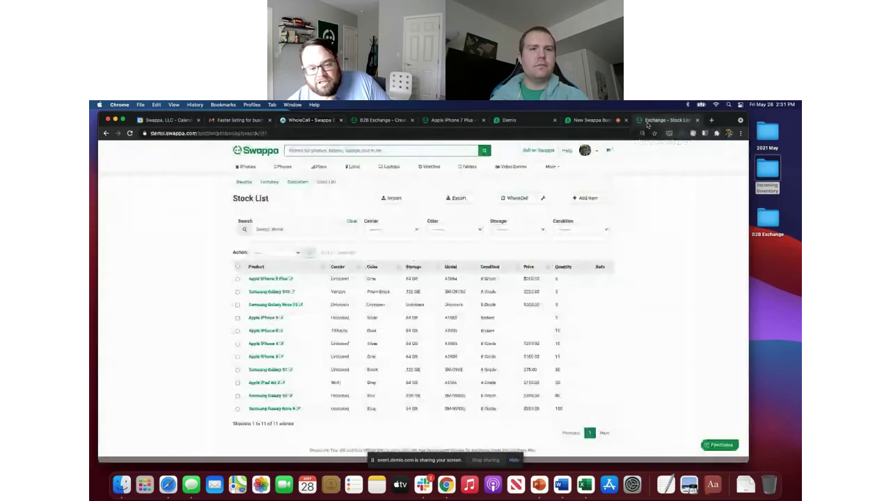
scroll(494, 256, "down", 2)
scroll(495, 256, "up", 2)
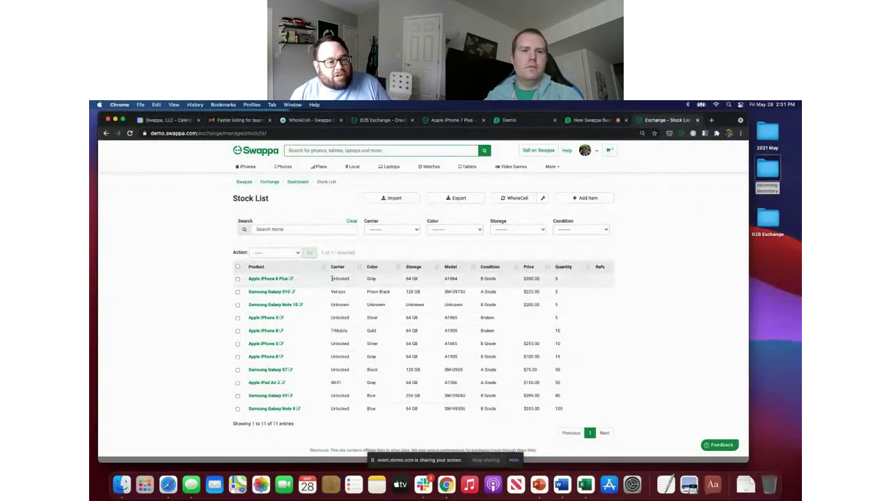
left_click(305, 185)
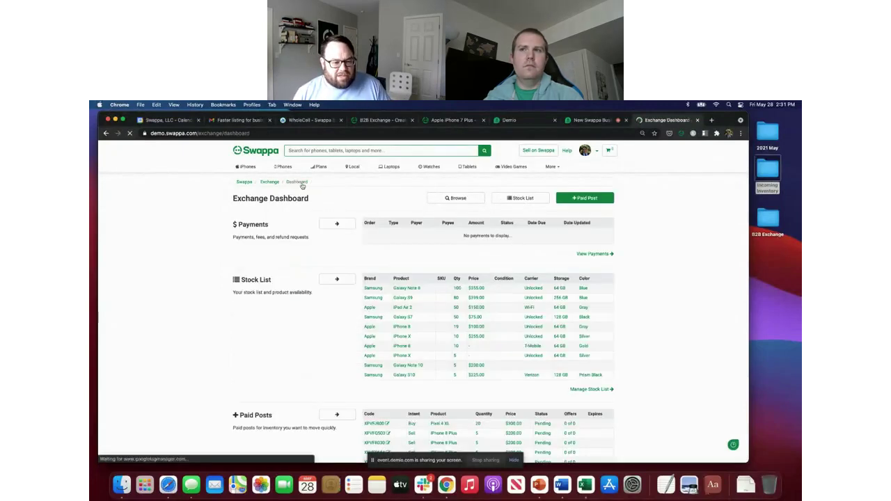
scroll(268, 267, "down", 5)
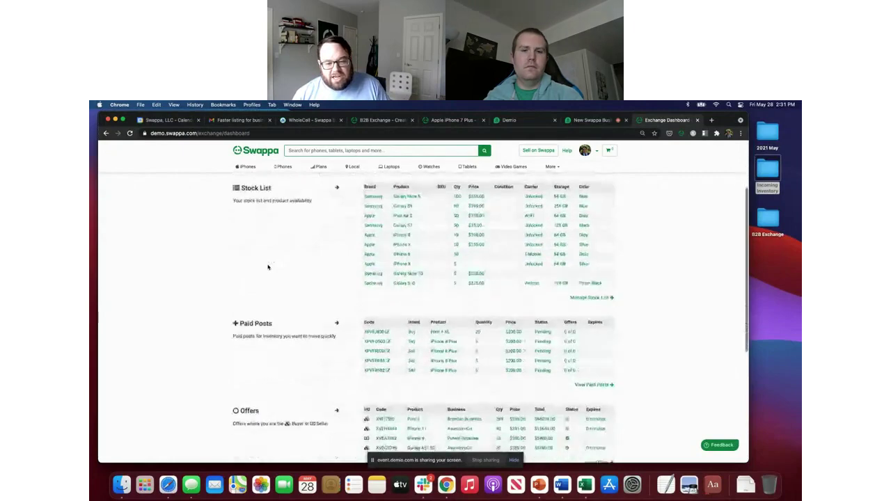
scroll(268, 266, "down", 2)
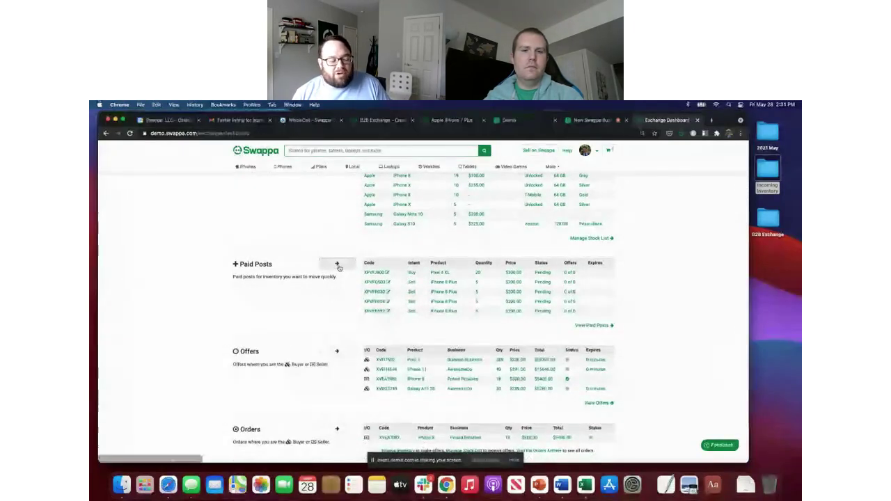
scroll(339, 268, "down", 2)
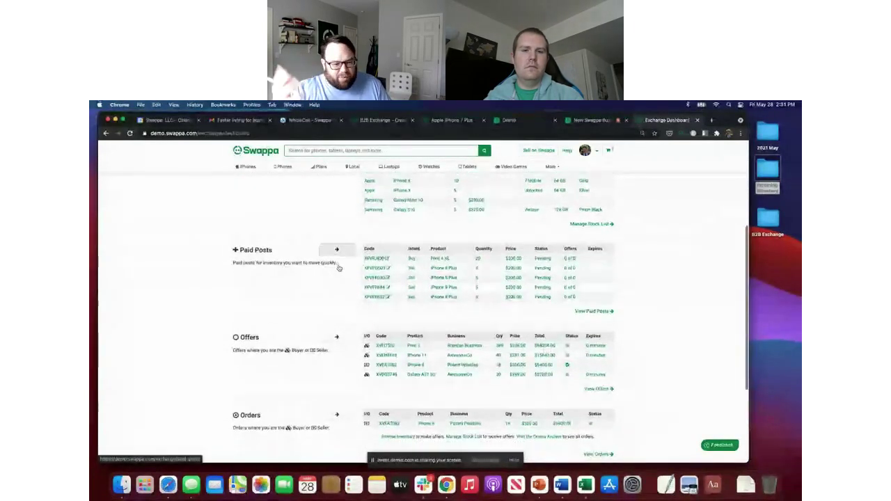
scroll(339, 268, "down", 1)
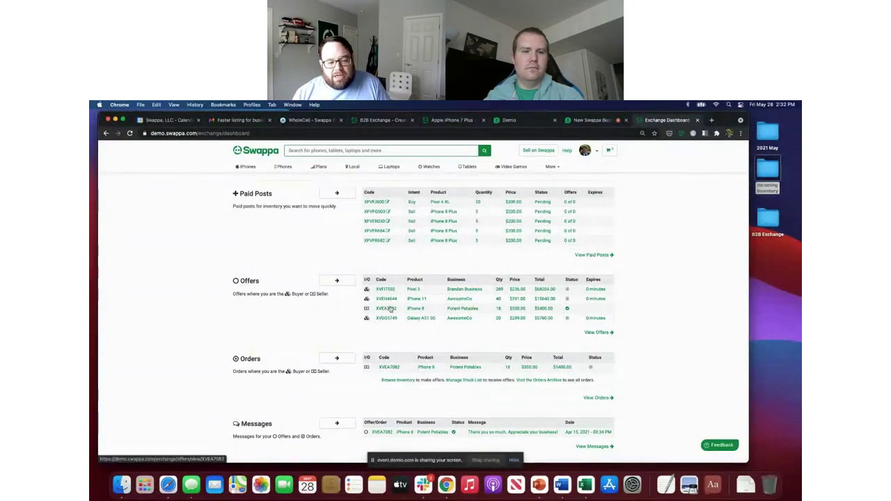
left_click(459, 311)
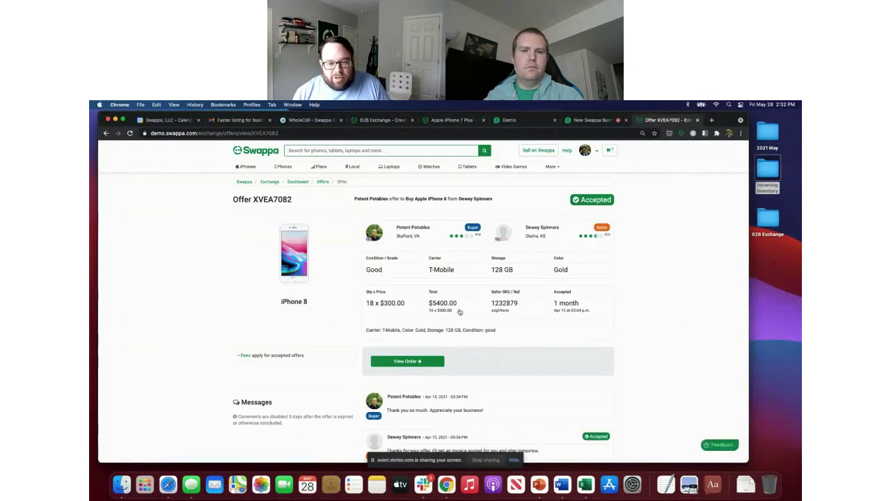
scroll(393, 233, "up", 1)
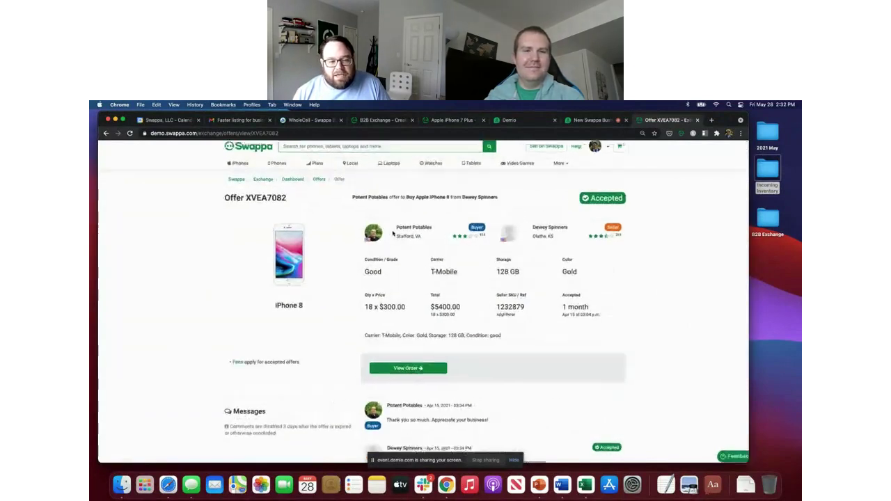
scroll(393, 234, "down", 1)
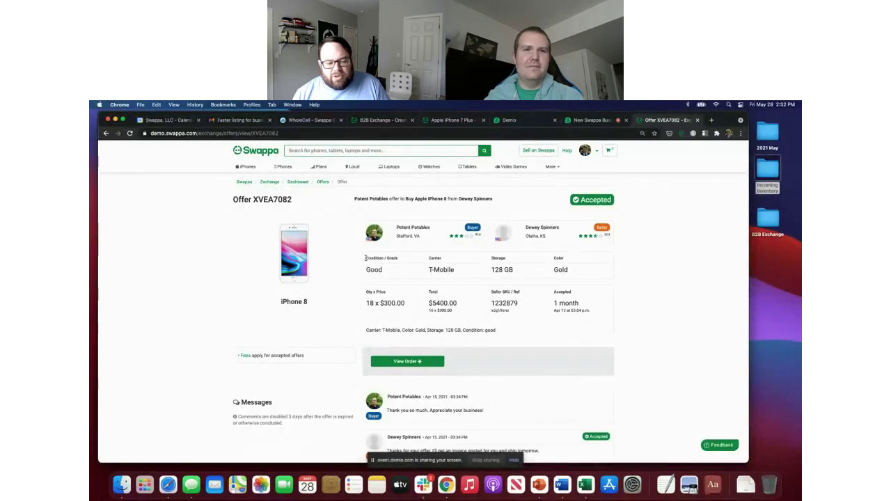
left_click_drag(365, 258, 569, 273)
left_click(569, 274)
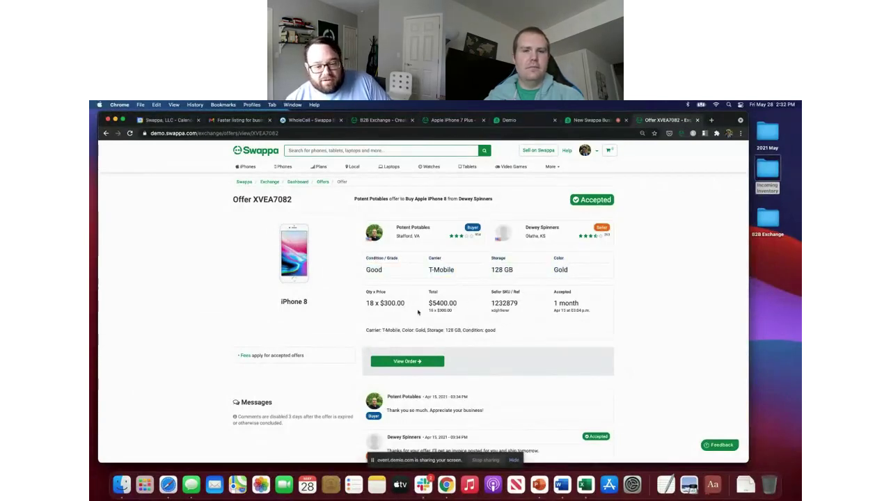
scroll(504, 317, "down", 3)
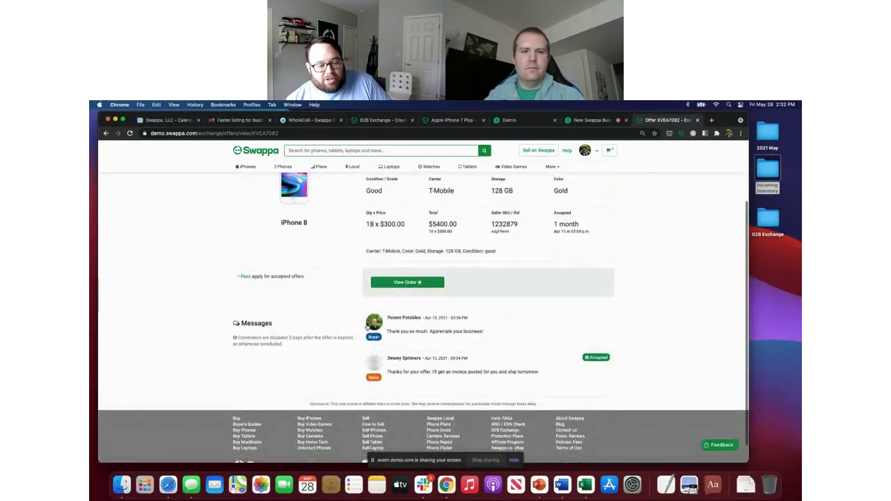
scroll(370, 327, "up", 3)
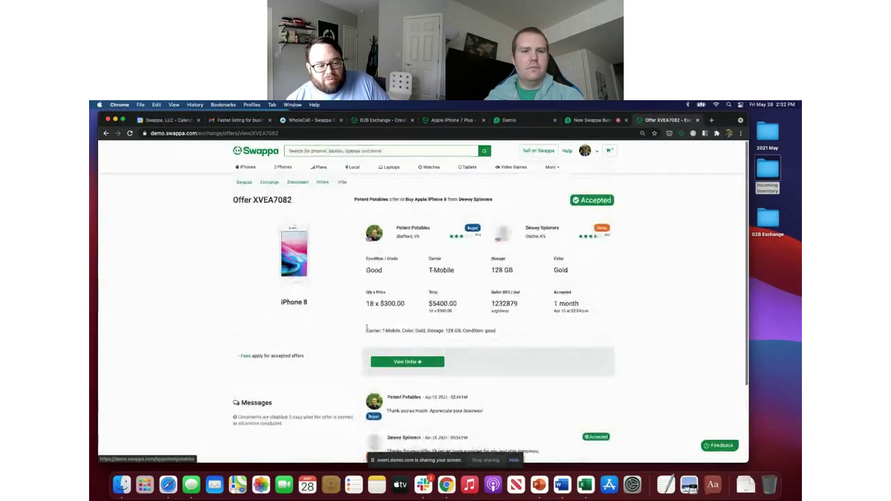
scroll(345, 334, "down", 2)
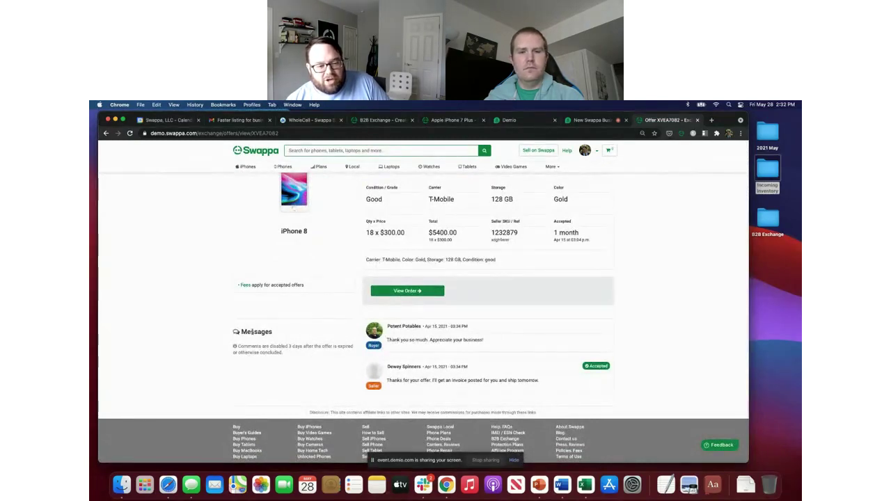
scroll(208, 279, "up", 5)
key("super+bracketleft")
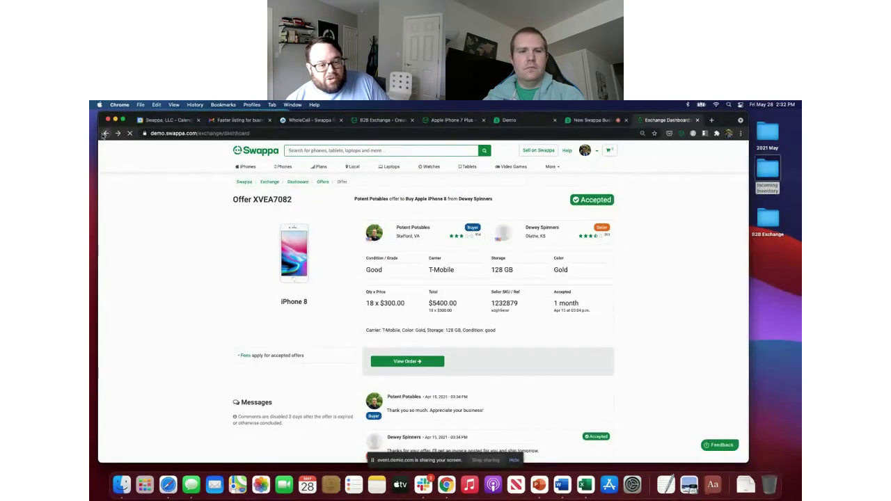
scroll(216, 306, "down", 3)
scroll(217, 307, "up", 2)
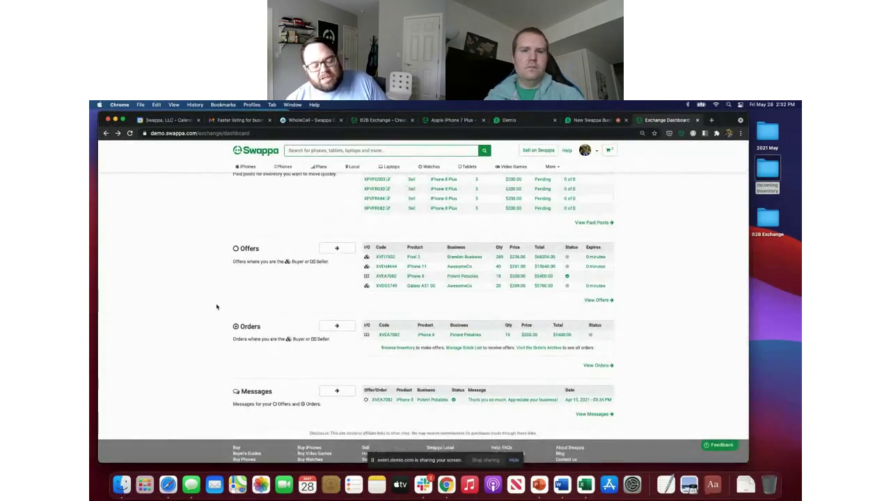
scroll(216, 306, "down", 2)
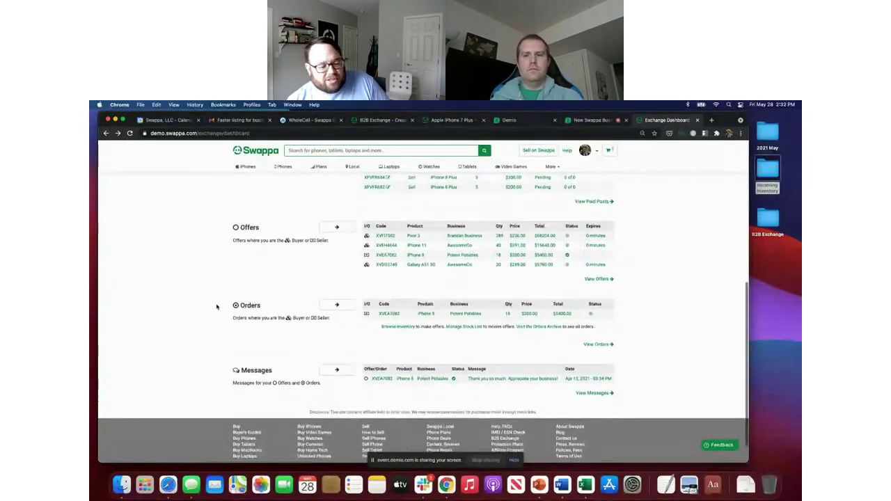
scroll(216, 307, "up", 3)
scroll(218, 306, "down", 3)
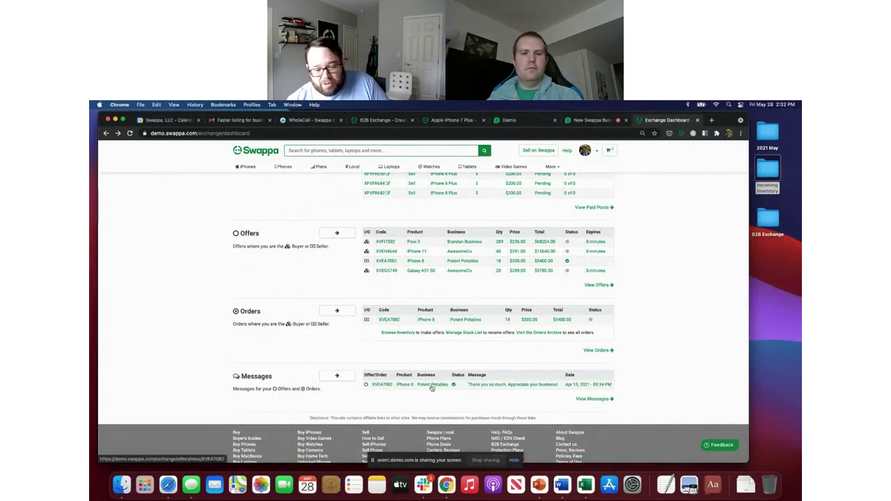
left_click(489, 385)
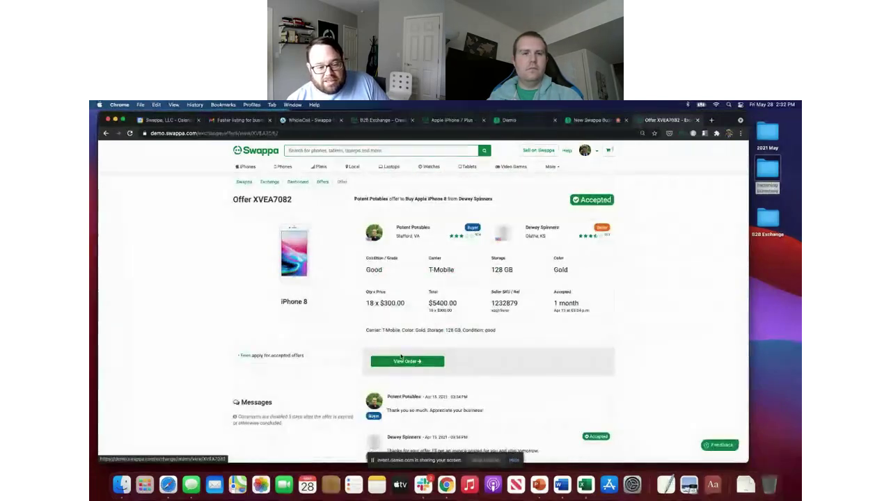
scroll(400, 356, "down", 3)
Step: Glance at the full exchange messages list, then return to the Exchange Dashboard
key("super+bracketleft")
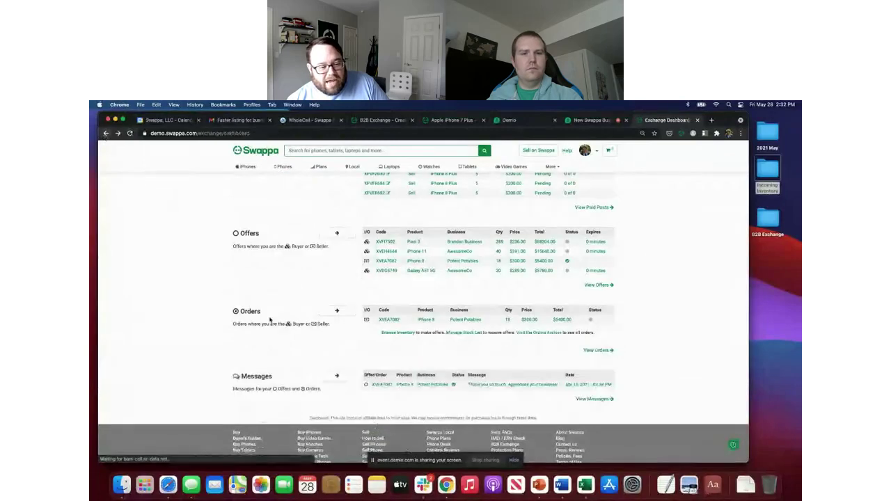
left_click(337, 376)
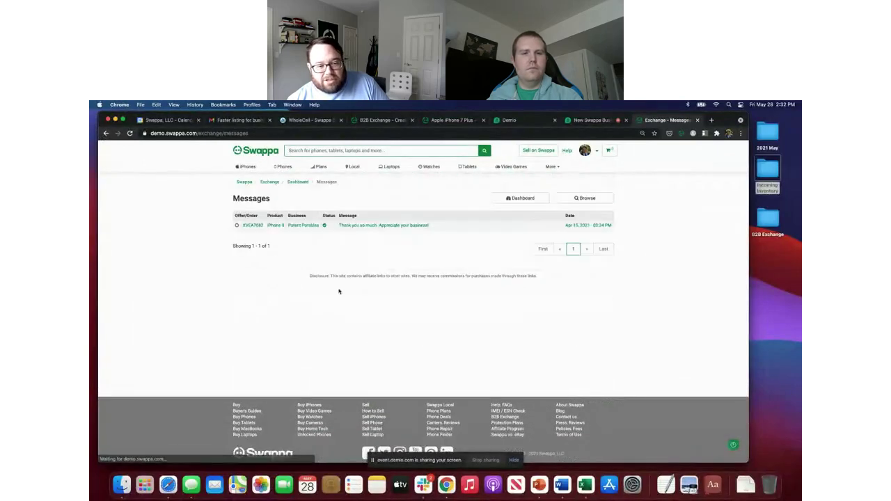
left_click(106, 134)
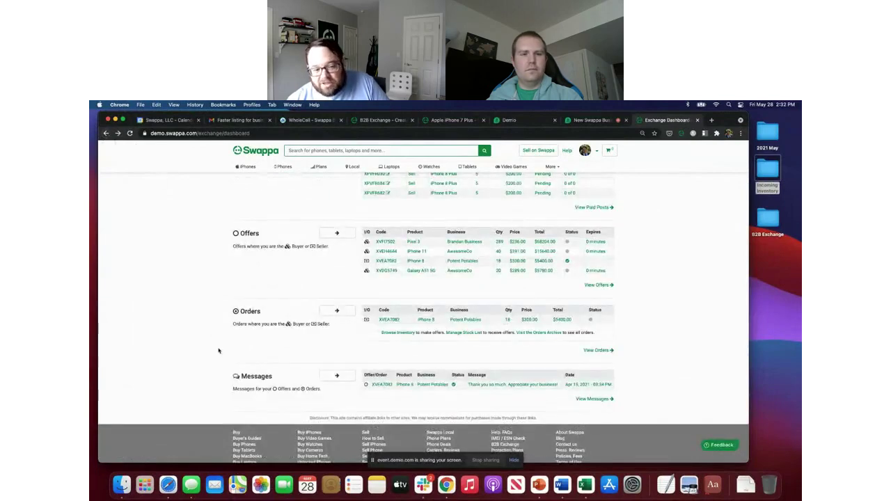
scroll(218, 350, "up", 3)
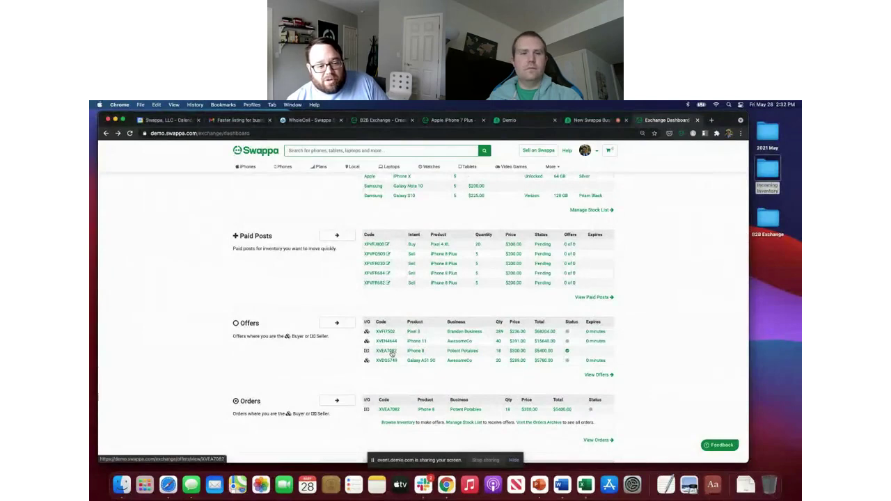
left_click(390, 352)
scroll(456, 307, "down", 3)
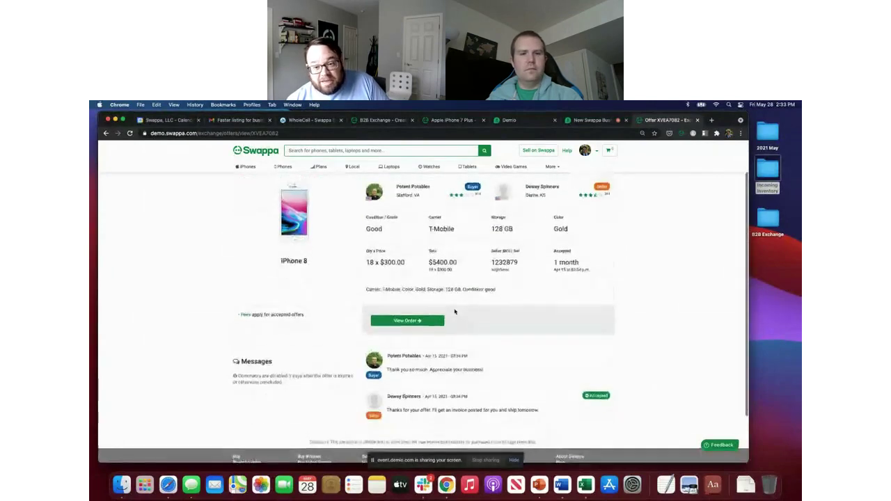
scroll(454, 311, "up", 3)
scroll(455, 312, "down", 4)
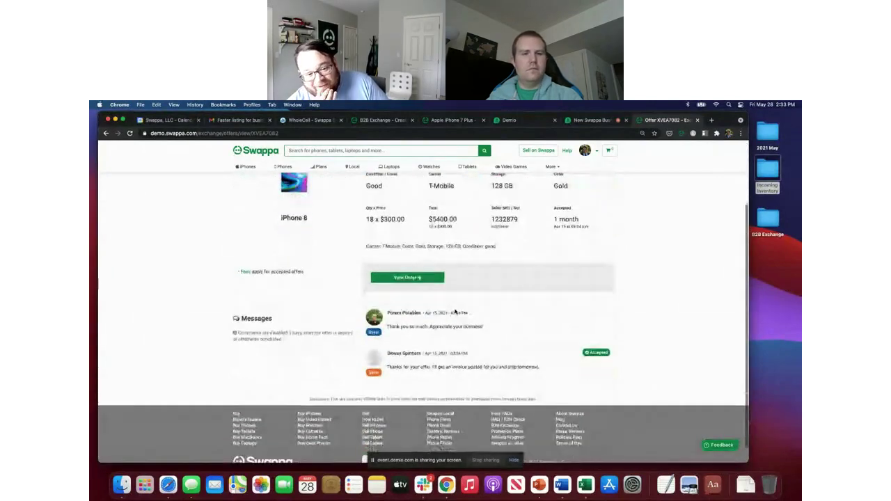
scroll(410, 284, "up", 3)
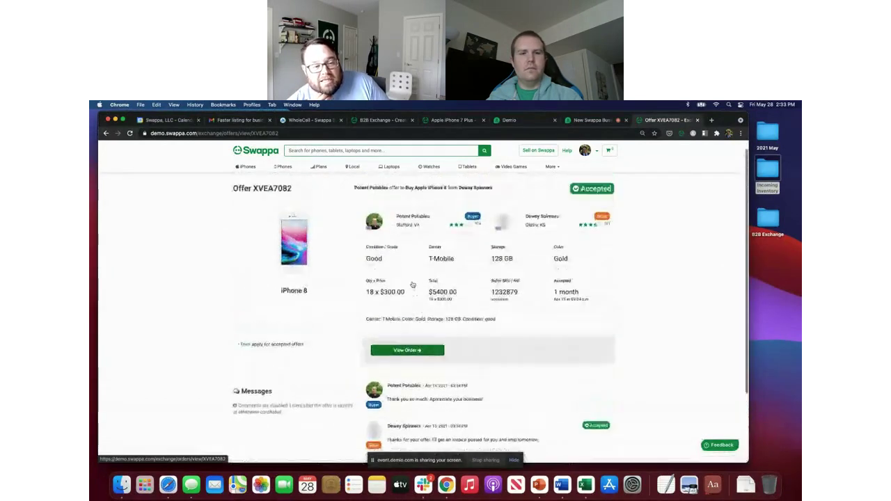
scroll(412, 285, "up", 1)
double_click(270, 199)
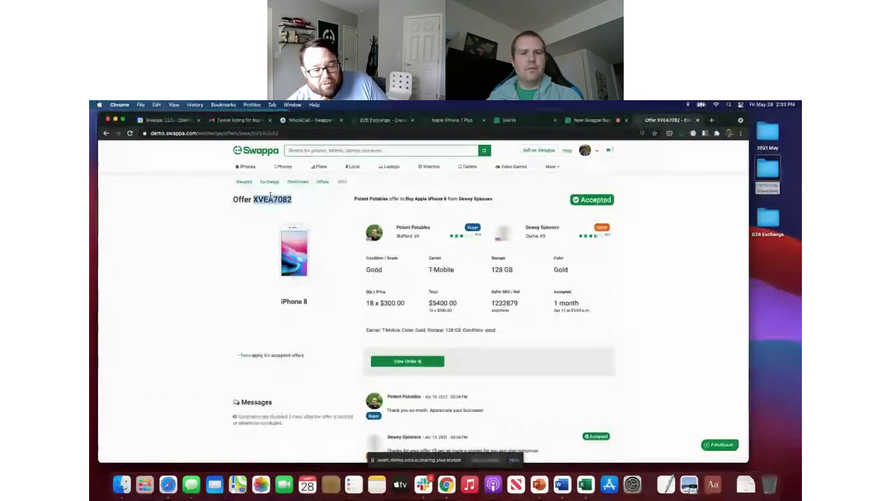
left_click(391, 361)
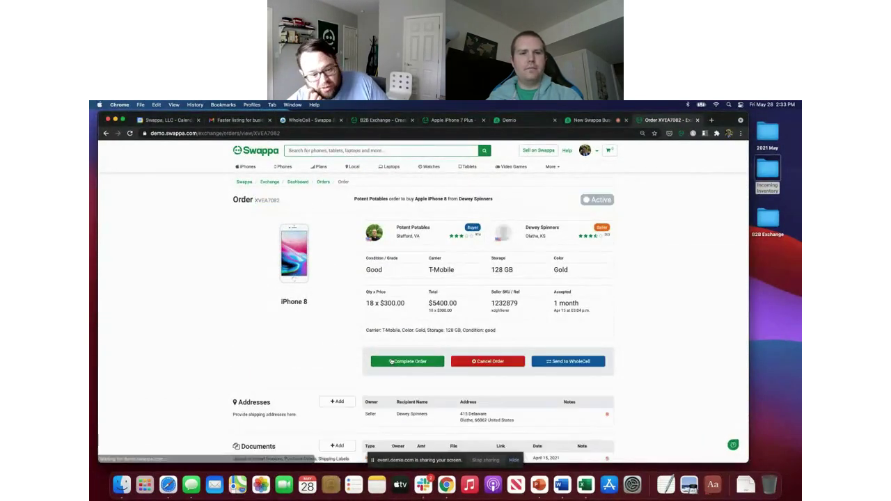
scroll(392, 360, "down", 3)
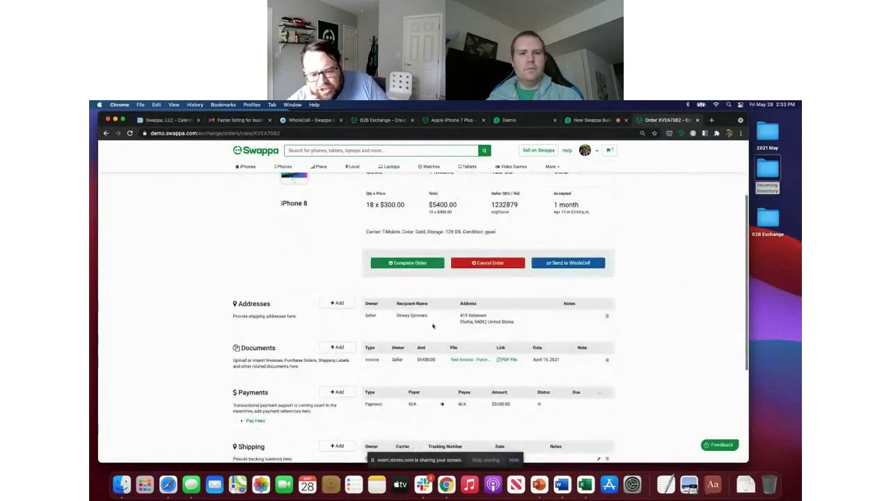
scroll(463, 317, "down", 2)
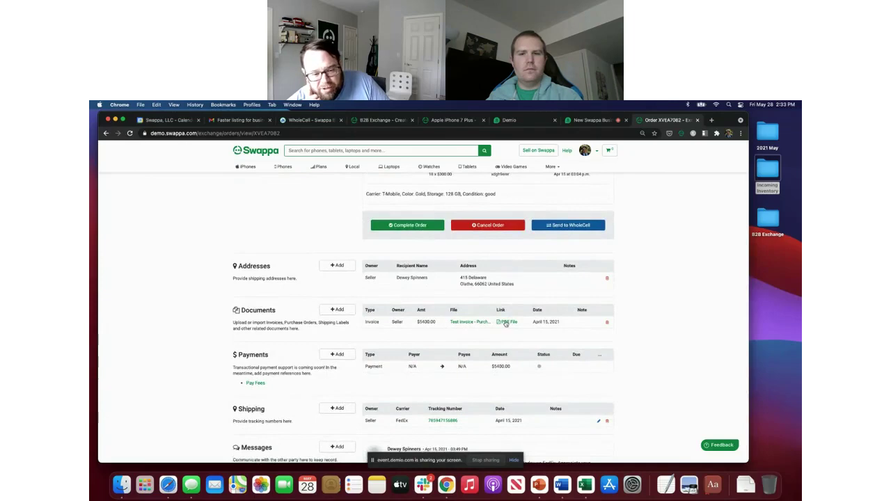
left_click(506, 322)
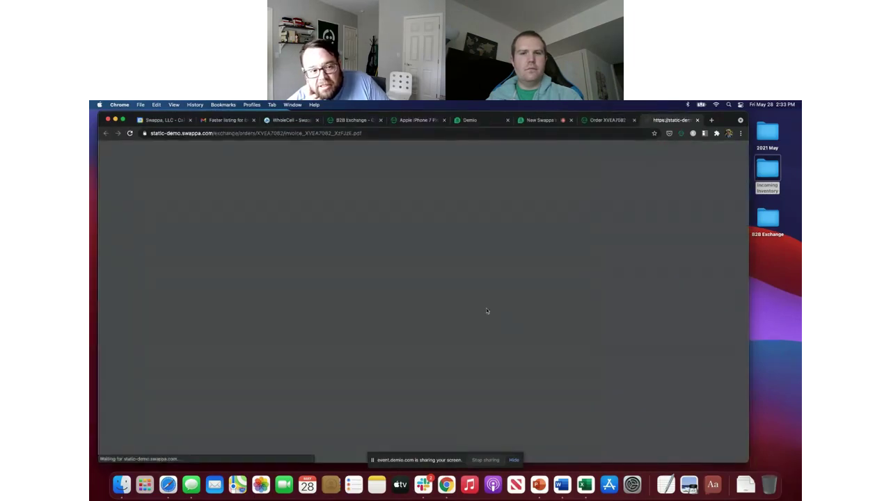
scroll(345, 228, "up", 3)
scroll(345, 229, "down", 3)
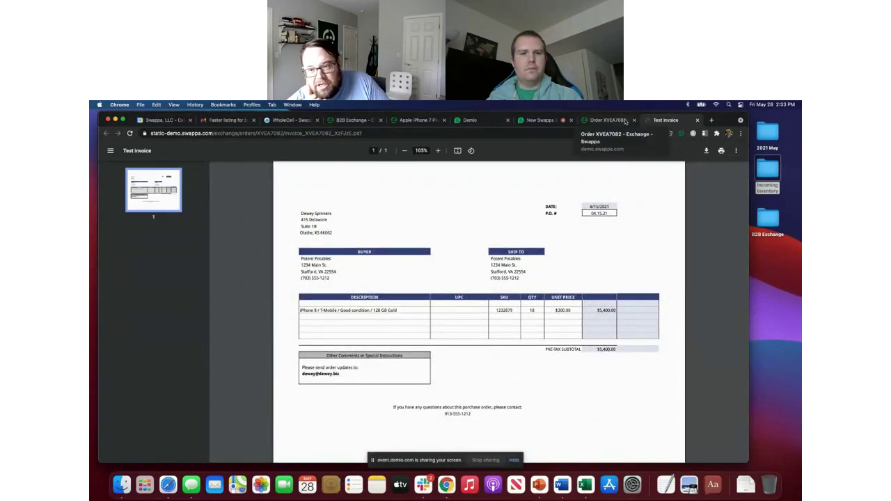
left_click(696, 119)
scroll(472, 300, "down", 3)
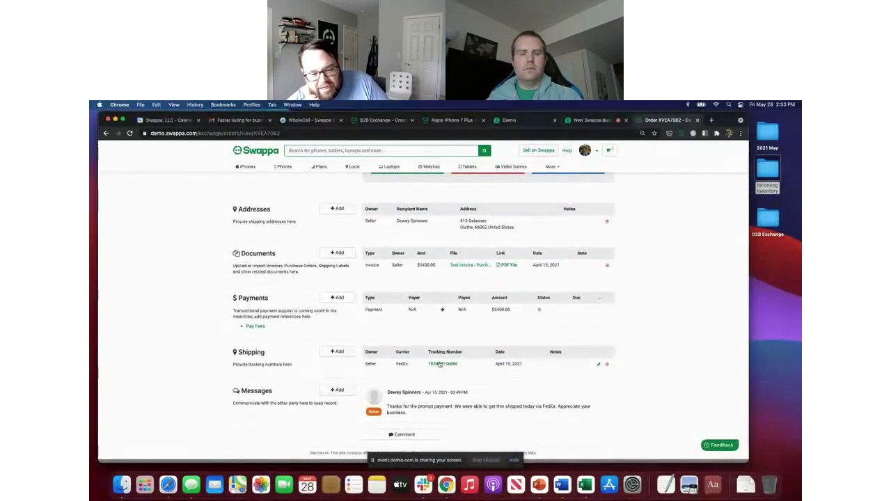
scroll(416, 358, "down", 1)
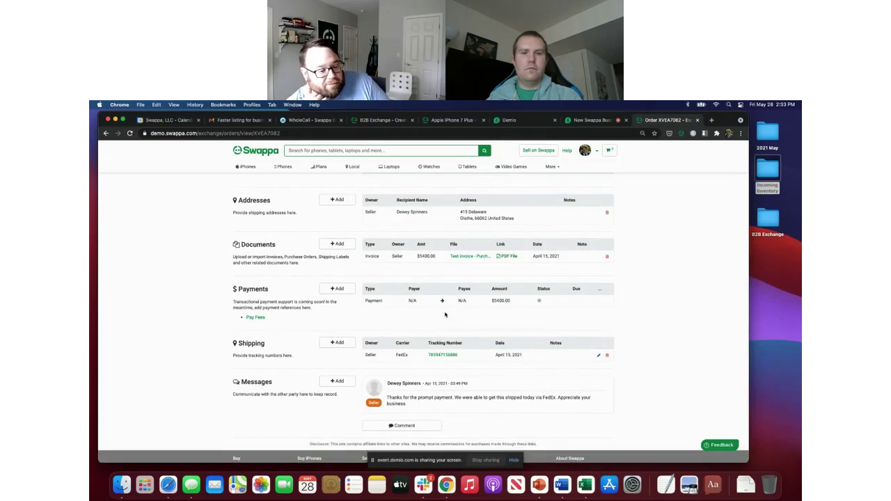
scroll(444, 314, "up", 4)
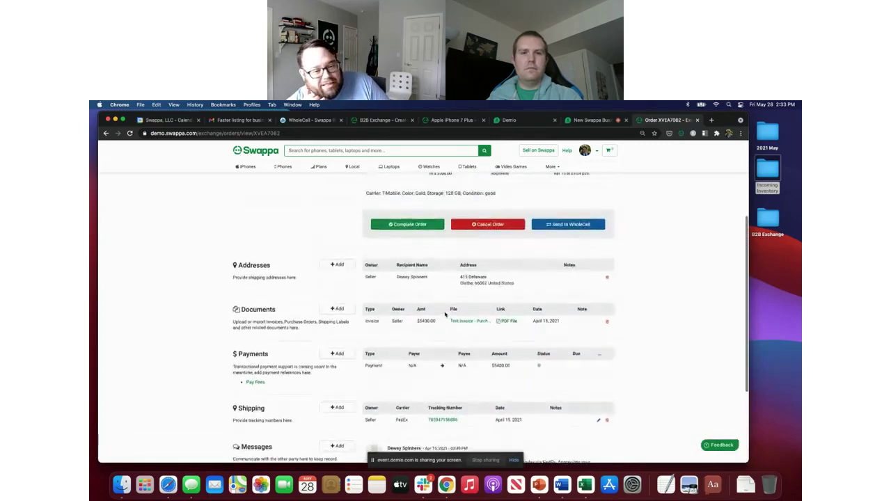
scroll(445, 314, "up", 8)
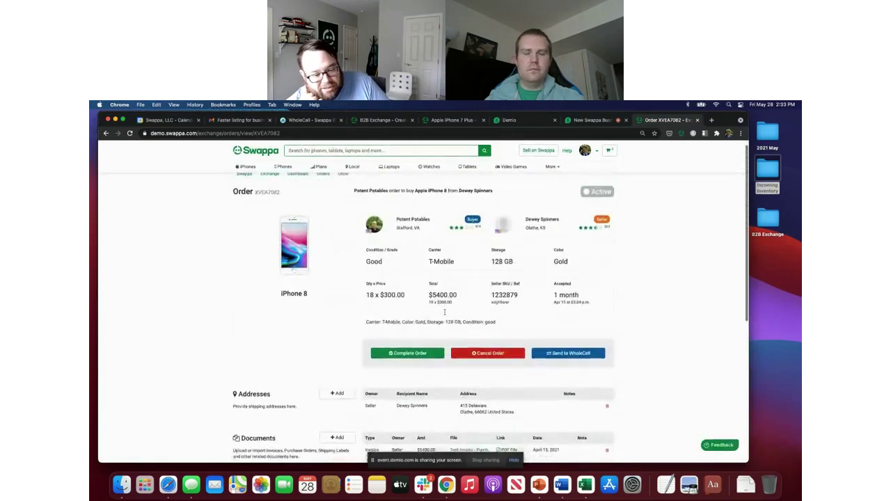
scroll(445, 312, "down", 10)
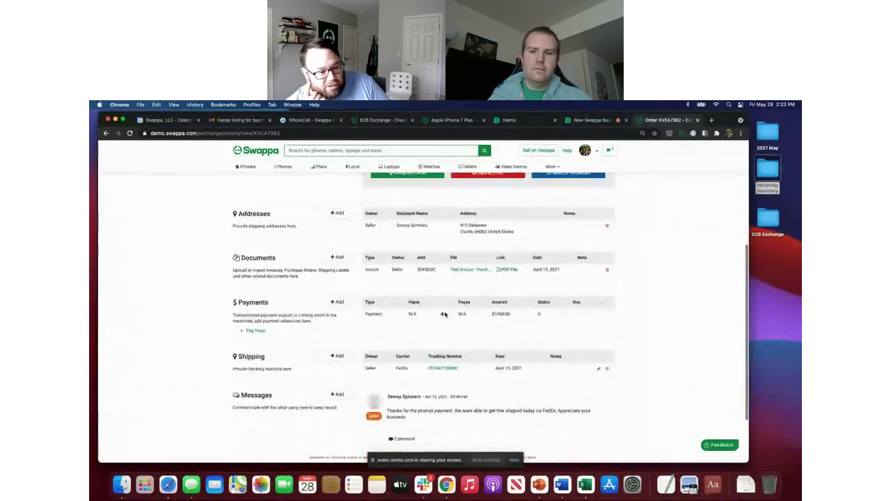
scroll(435, 351, "down", 3)
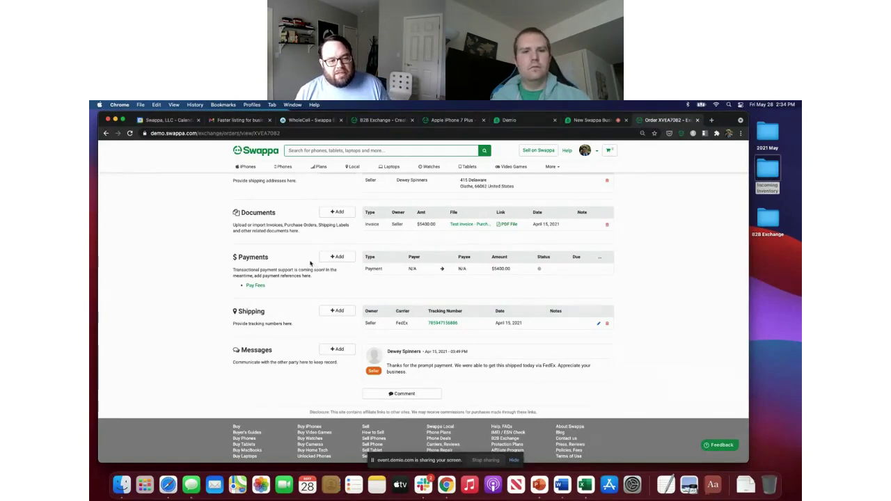
scroll(310, 262, "up", 5)
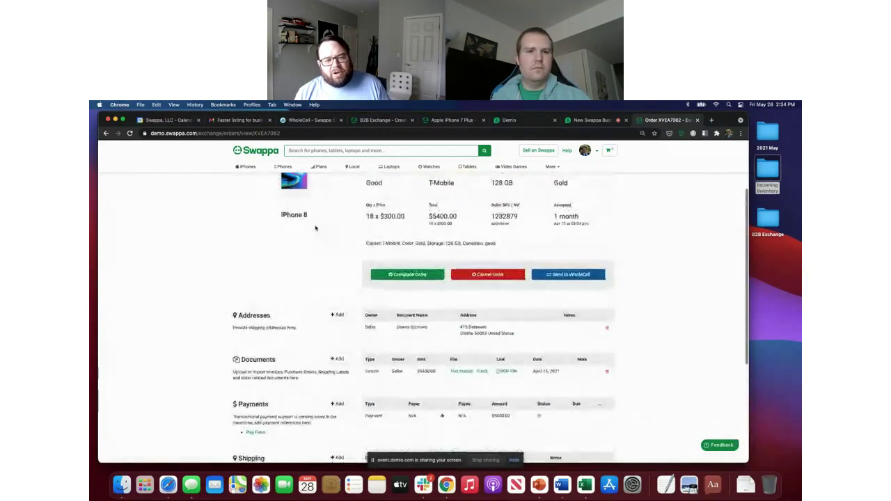
scroll(315, 228, "up", 3)
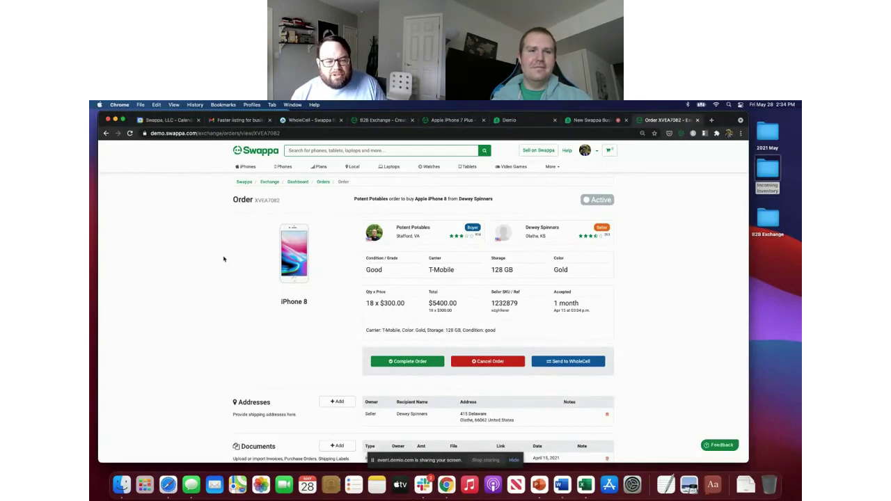
scroll(211, 256, "down", 1)
scroll(211, 256, "up", 1)
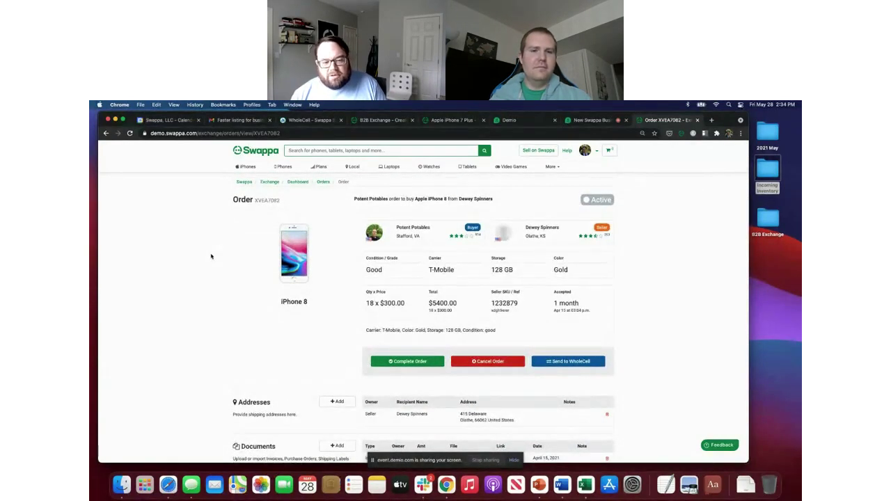
scroll(211, 256, "down", 5)
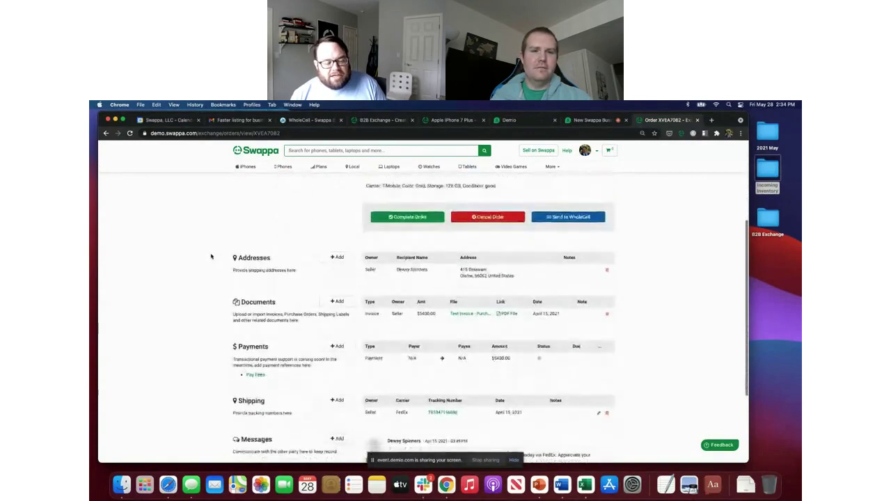
scroll(211, 256, "down", 3)
scroll(211, 256, "up", 3)
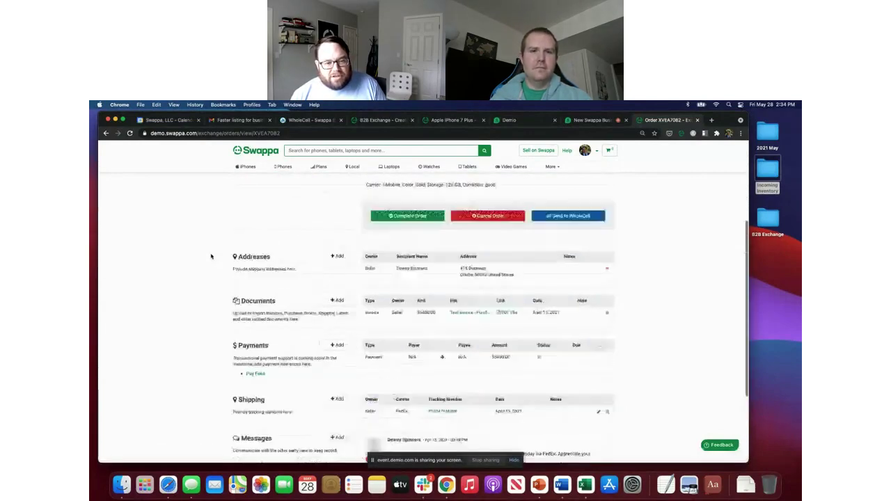
scroll(211, 256, "down", 3)
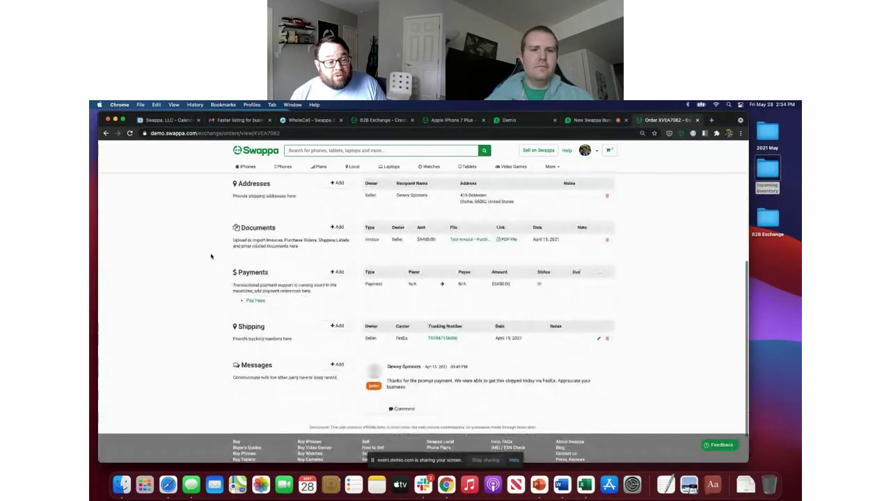
scroll(211, 256, "up", 2)
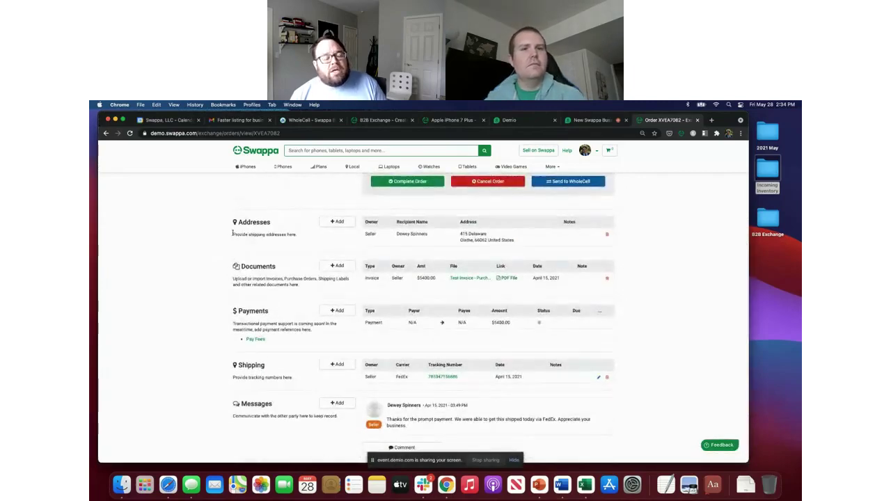
scroll(234, 235, "up", 5)
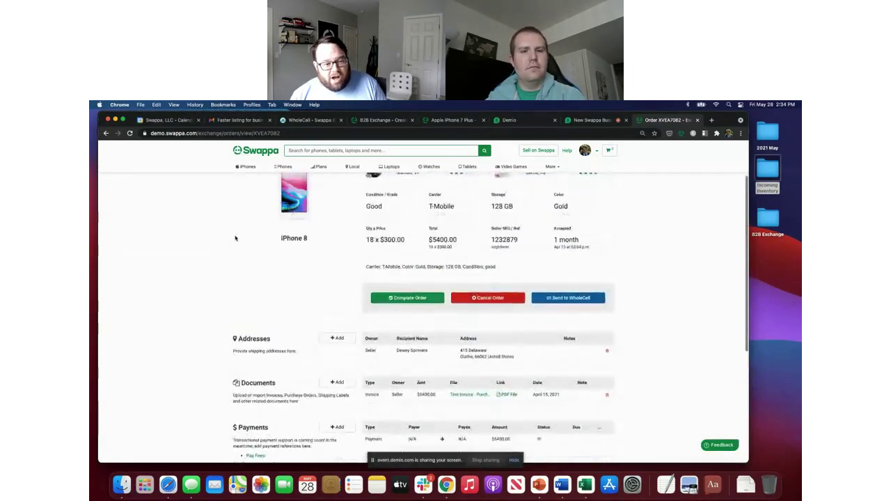
scroll(235, 238, "up", 2)
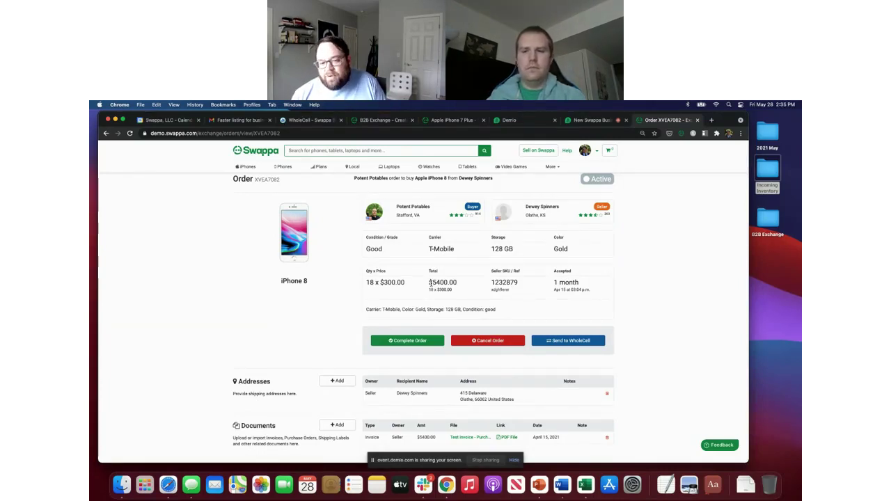
scroll(430, 282, "down", 1)
scroll(430, 281, "down", 2)
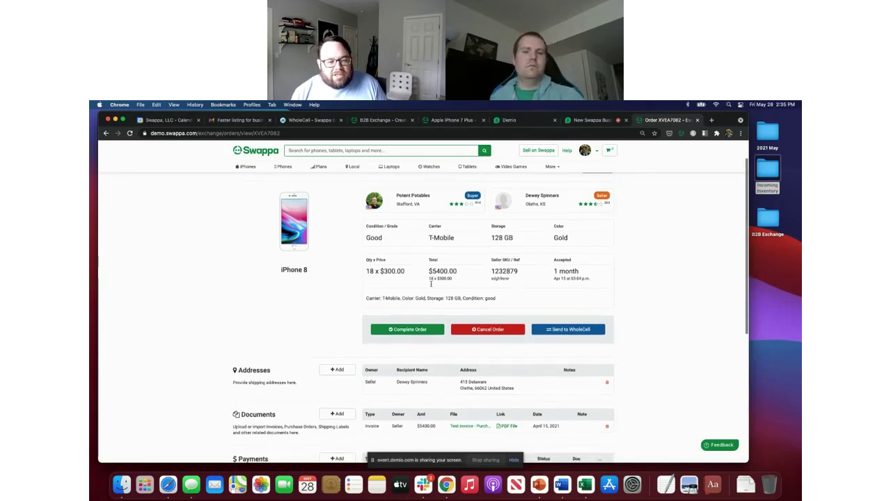
scroll(431, 286, "up", 2)
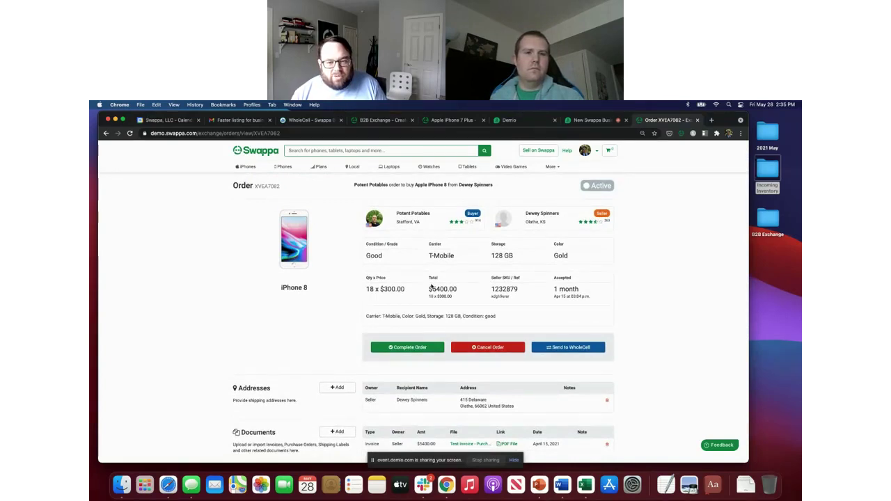
scroll(431, 288, "down", 1)
scroll(430, 286, "down", 4)
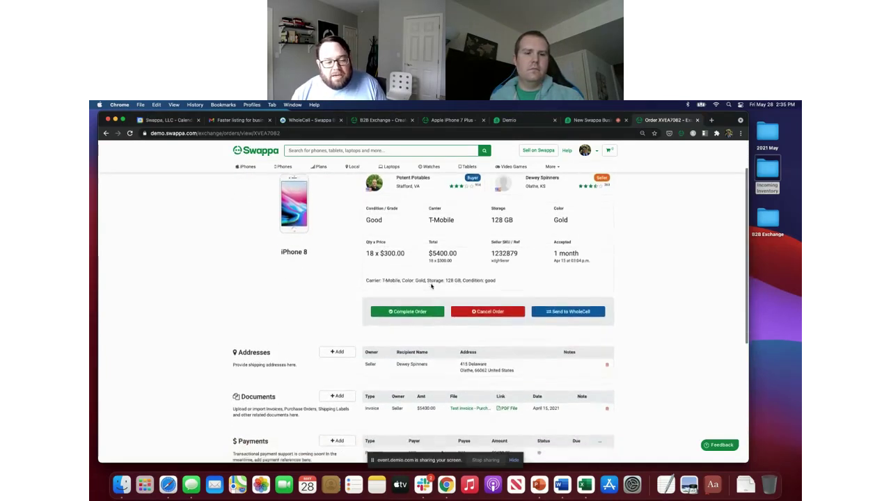
scroll(431, 286, "down", 1)
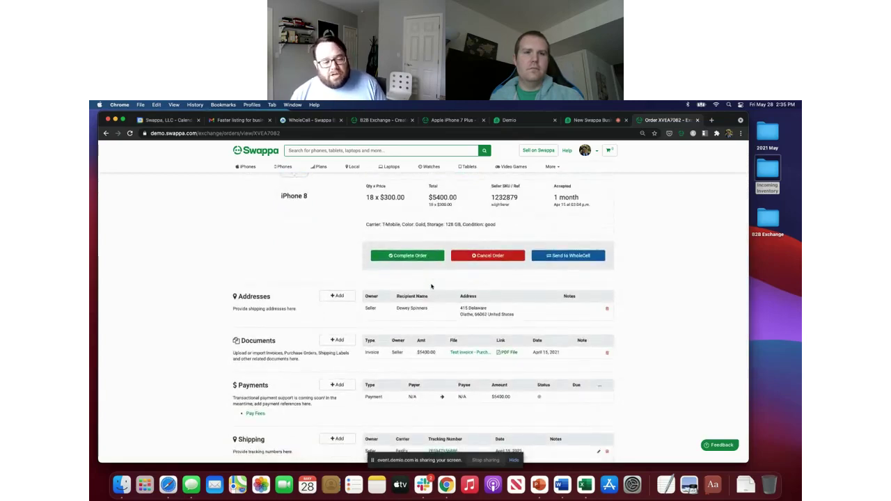
scroll(430, 286, "down", 4)
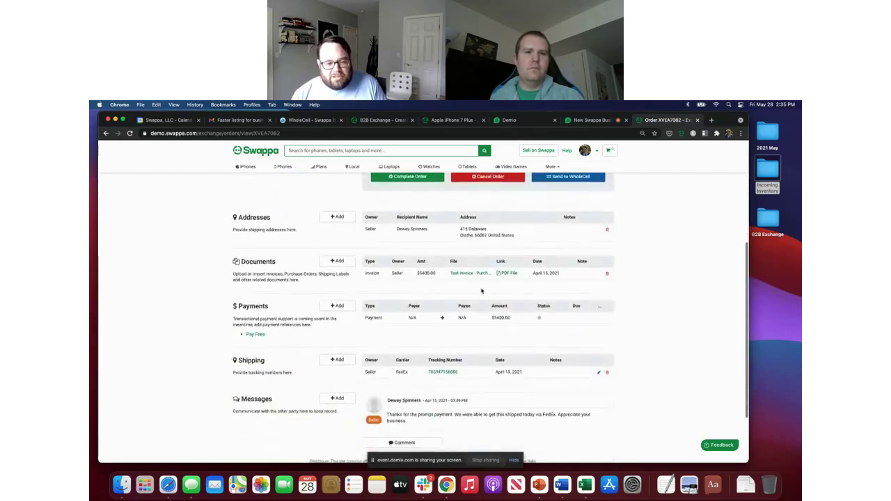
scroll(491, 369, "down", 2)
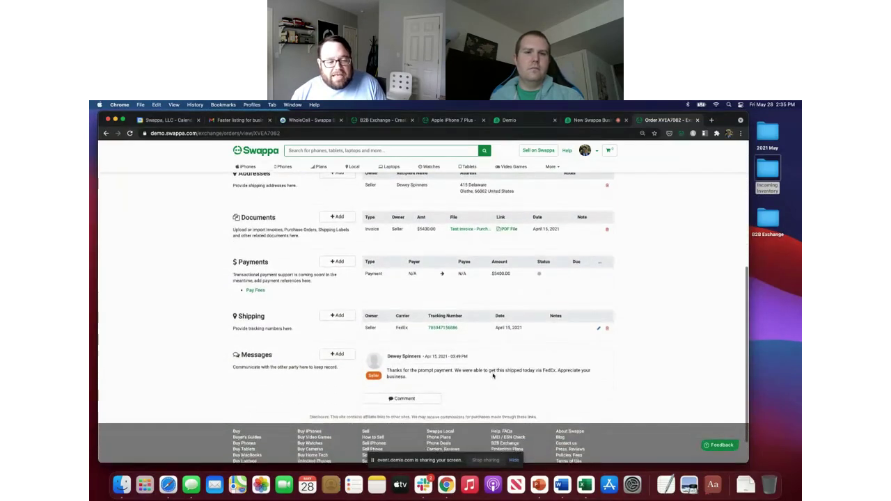
scroll(492, 376, "up", 10)
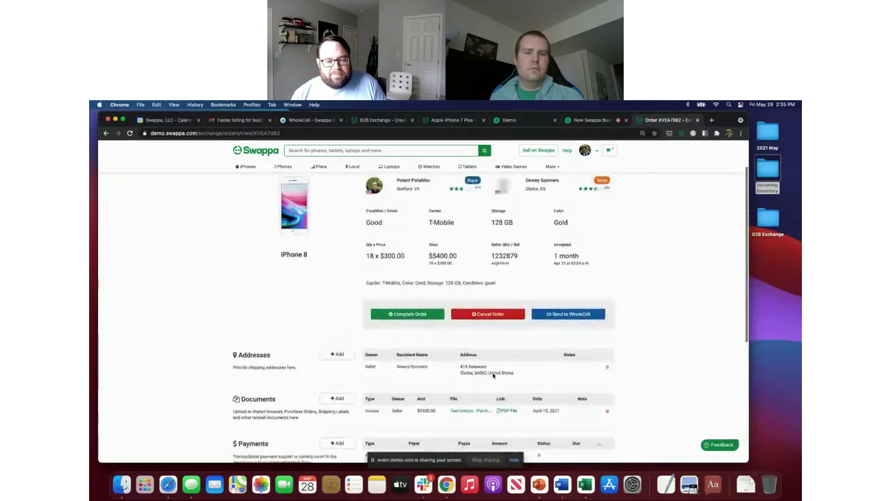
Step: Revisit the Orders list and Exchange Dashboard, then end screen sharing in the Demio webinar
left_click(323, 184)
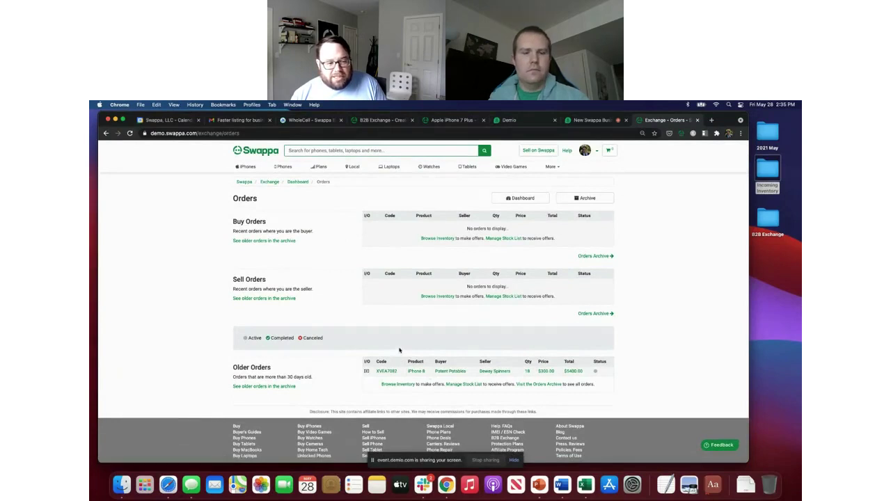
scroll(399, 350, "up", 1)
scroll(399, 350, "down", 1)
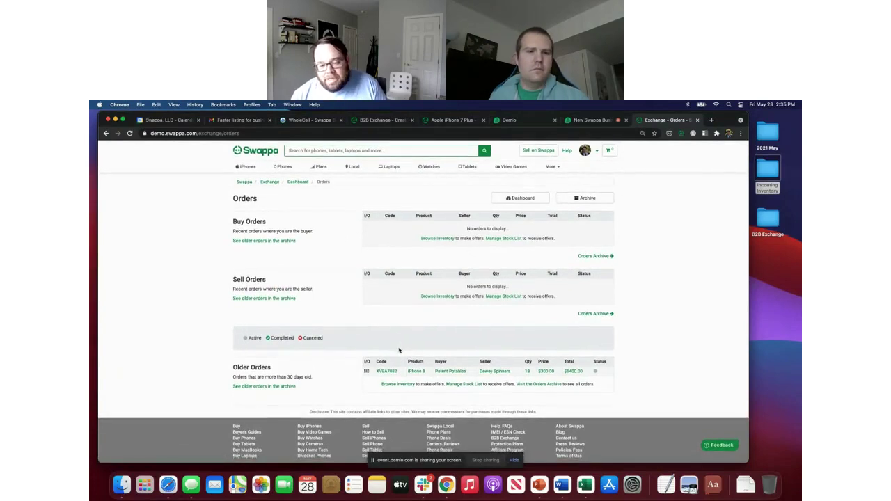
left_click(298, 182)
mouse_move(477, 168)
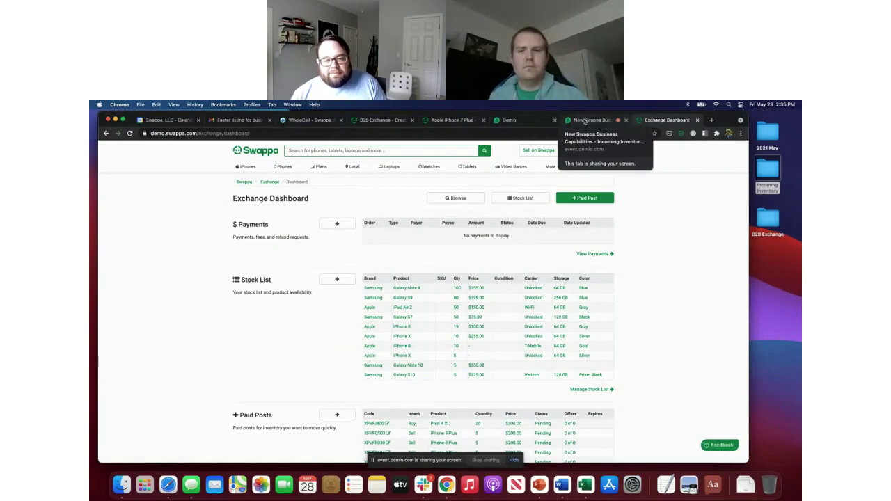
left_click(585, 120)
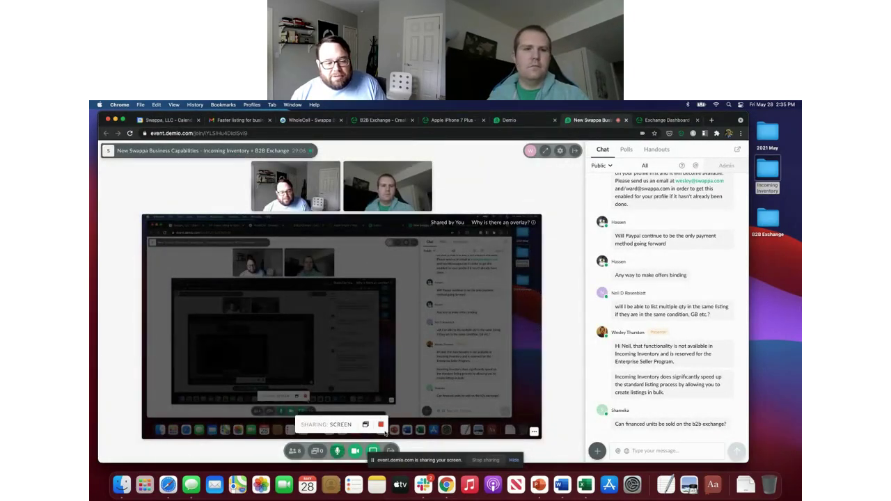
left_click(382, 425)
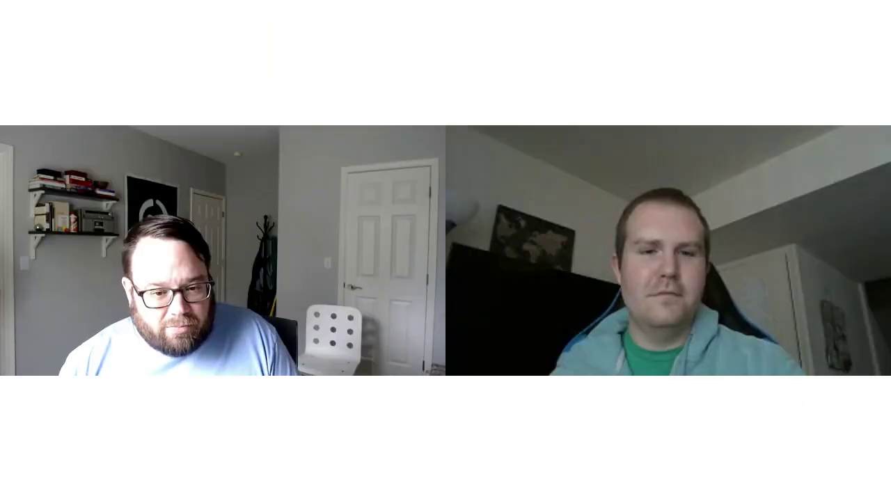